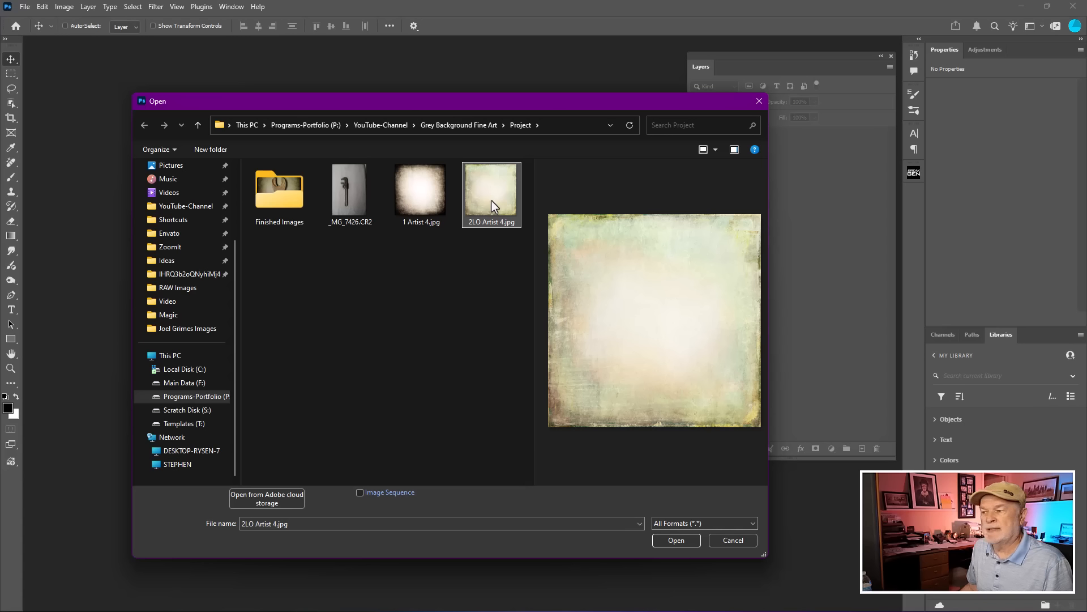
Open the raw wrench photo _MG_7426.CR2 from the Project folder.
left_click(419, 206)
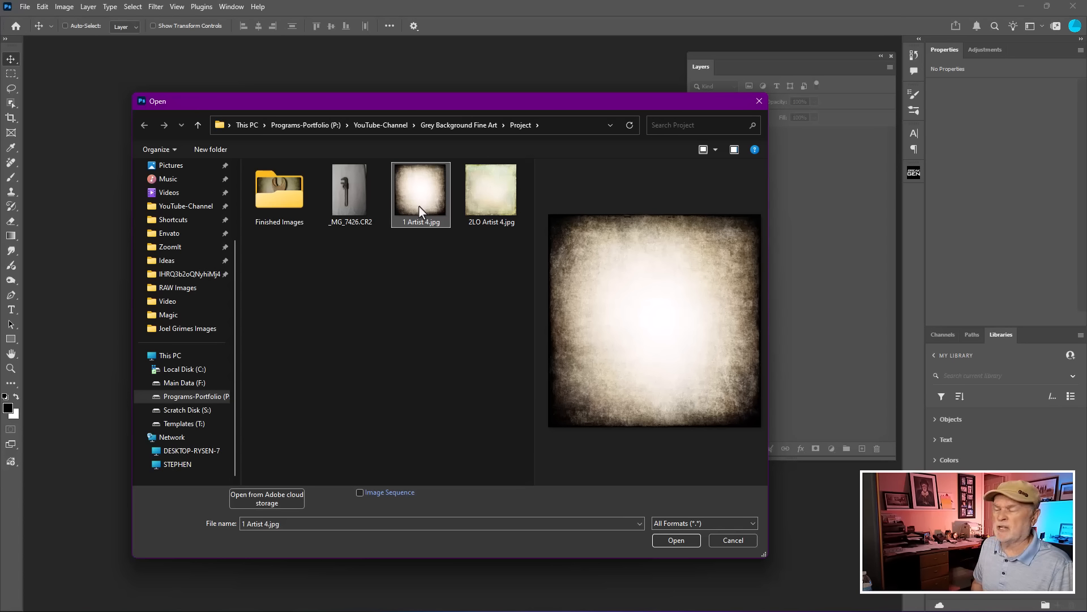
left_click(356, 197)
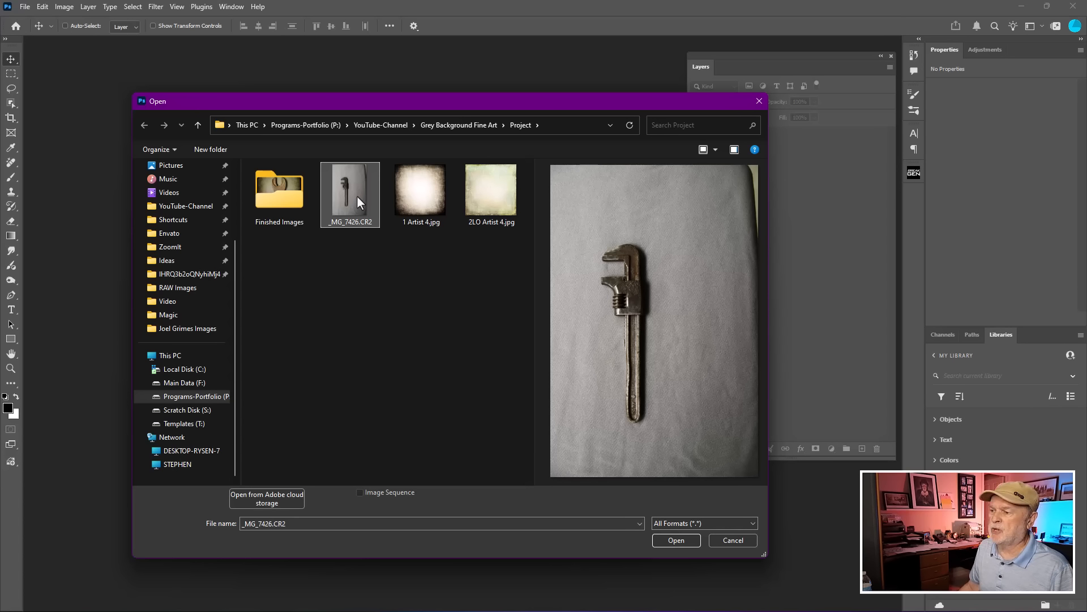
double_click(357, 196)
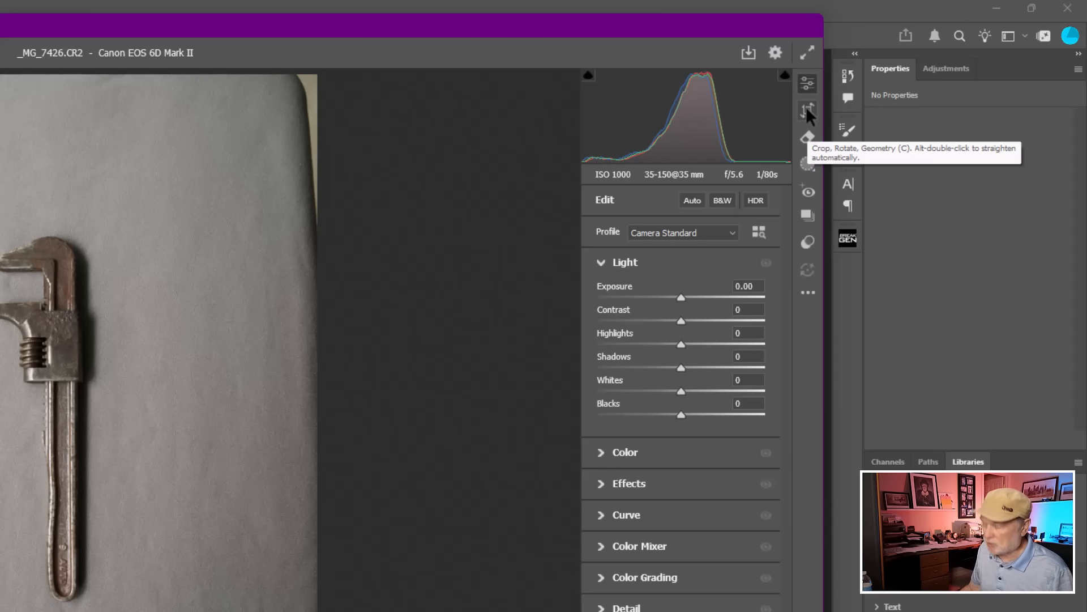
Crop the photo at a 1 x 1 ratio to about 2580 px square, framing the wrench's head and upper handle.
left_click(807, 107)
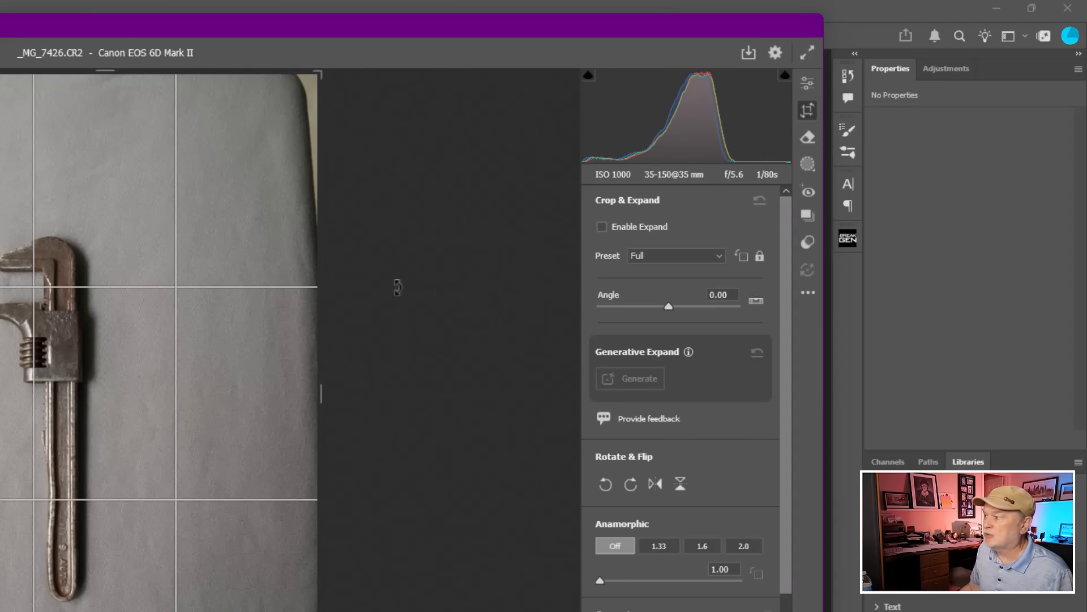
left_click(701, 254)
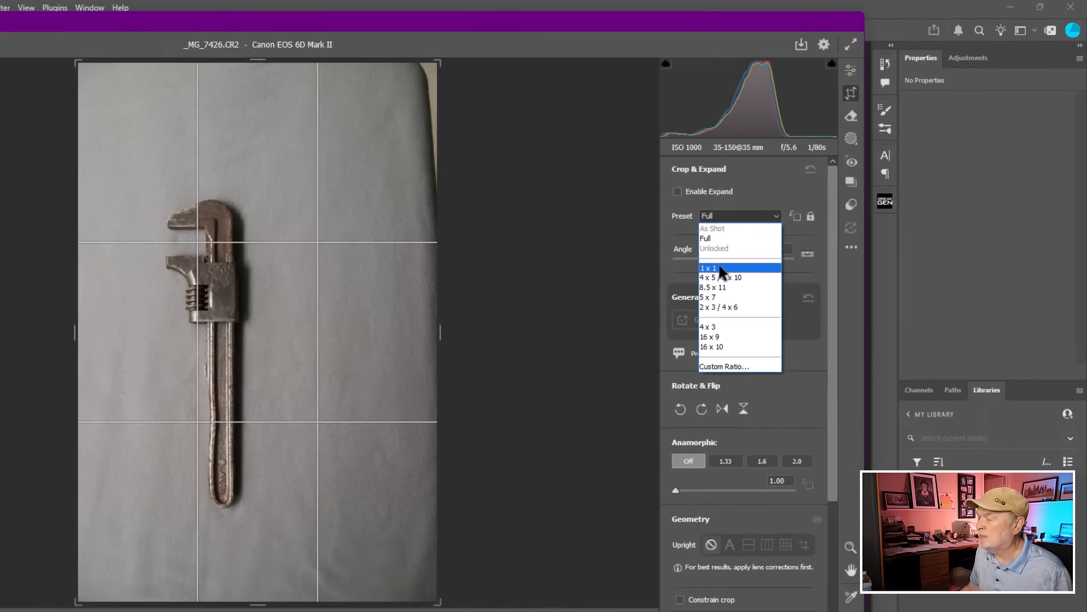
left_click(640, 317)
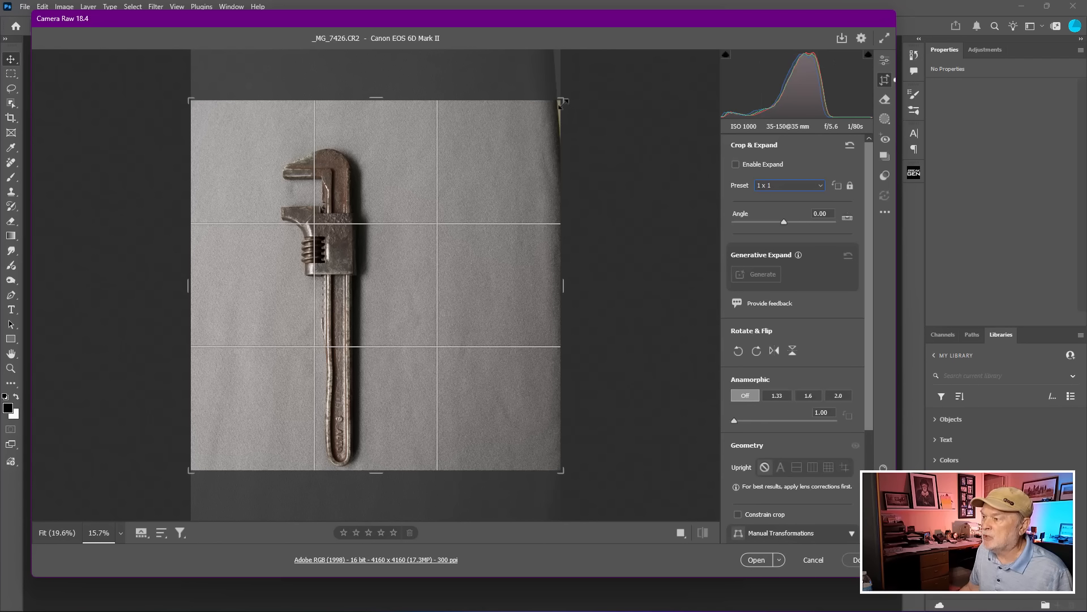
left_click_drag(559, 102, 551, 109)
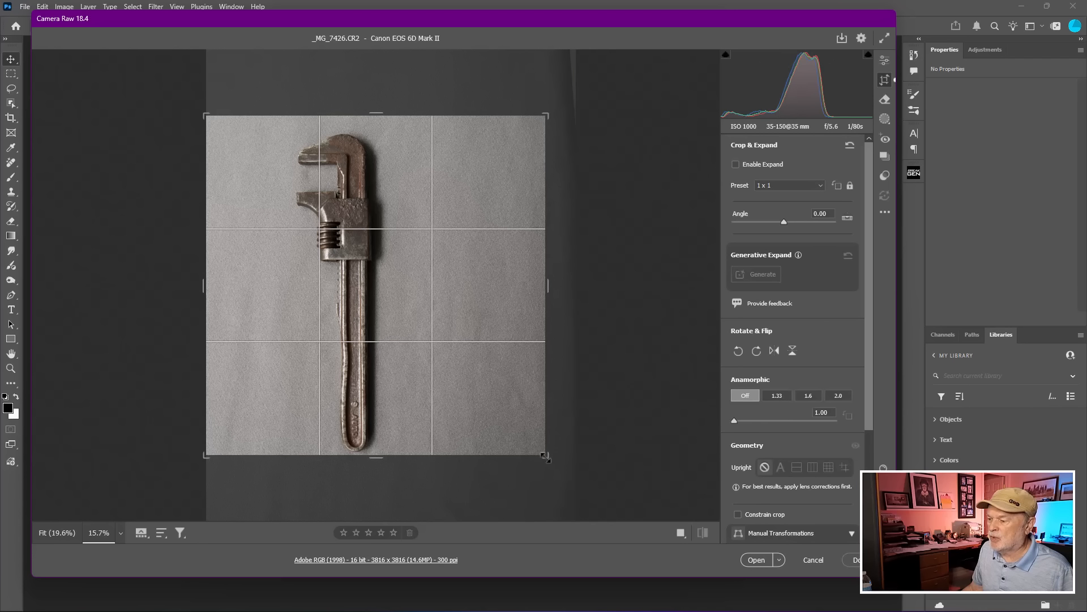
left_click_drag(545, 456, 492, 401)
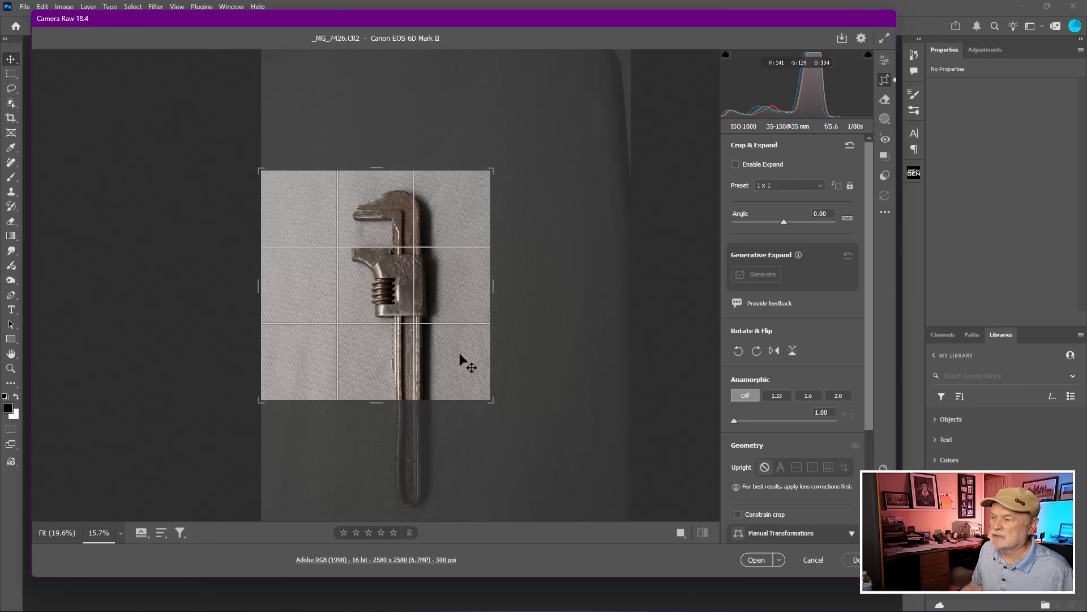
left_click_drag(376, 347, 348, 348)
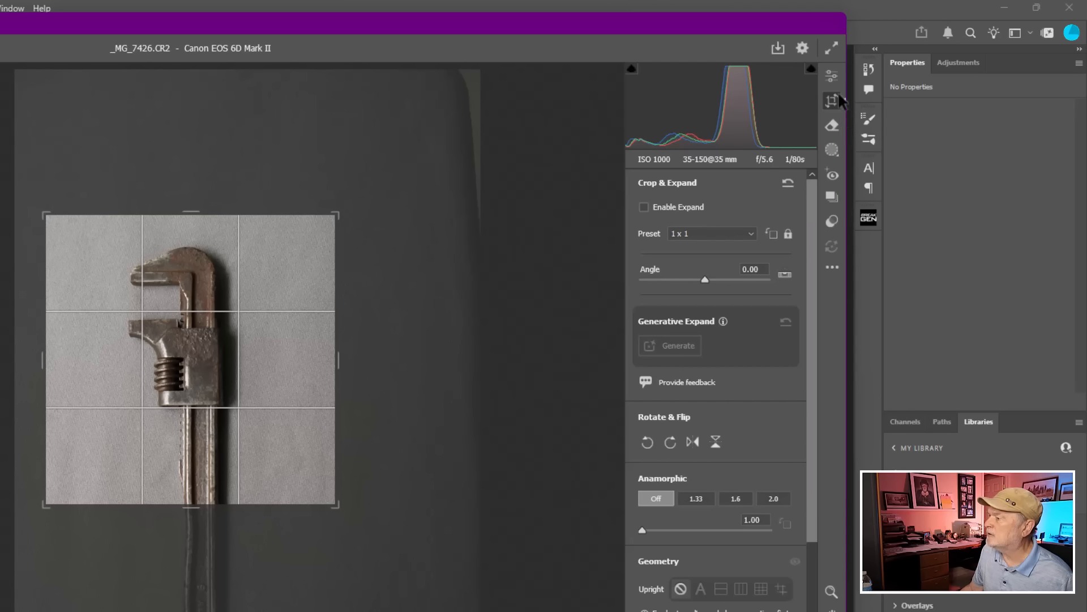
Brighten the whole photo by setting Exposure to +0.50 and Shadows to +54.
left_click(832, 77)
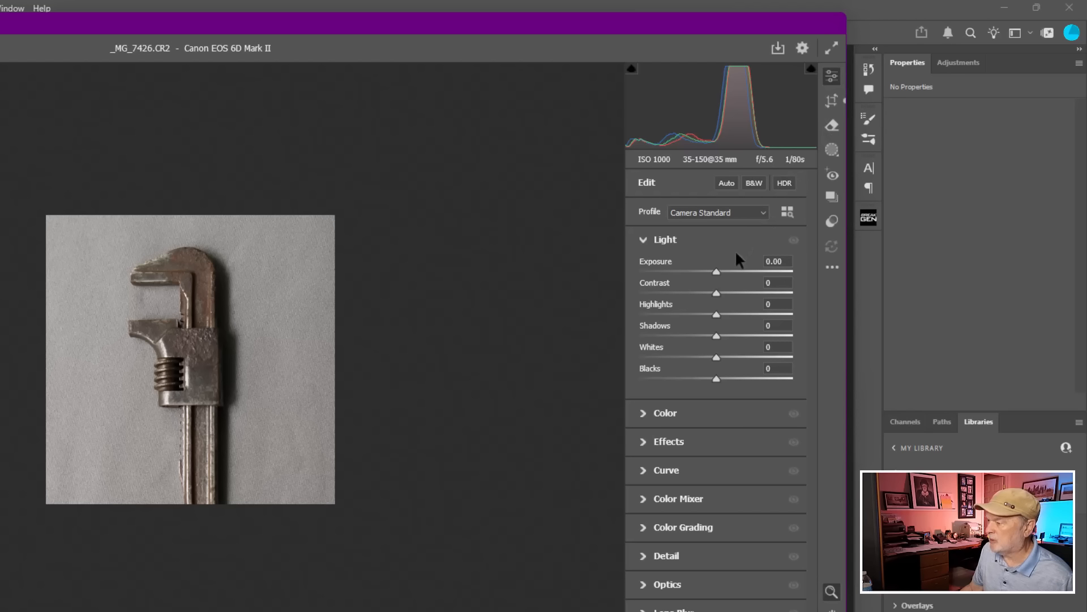
left_click_drag(717, 272, 725, 271)
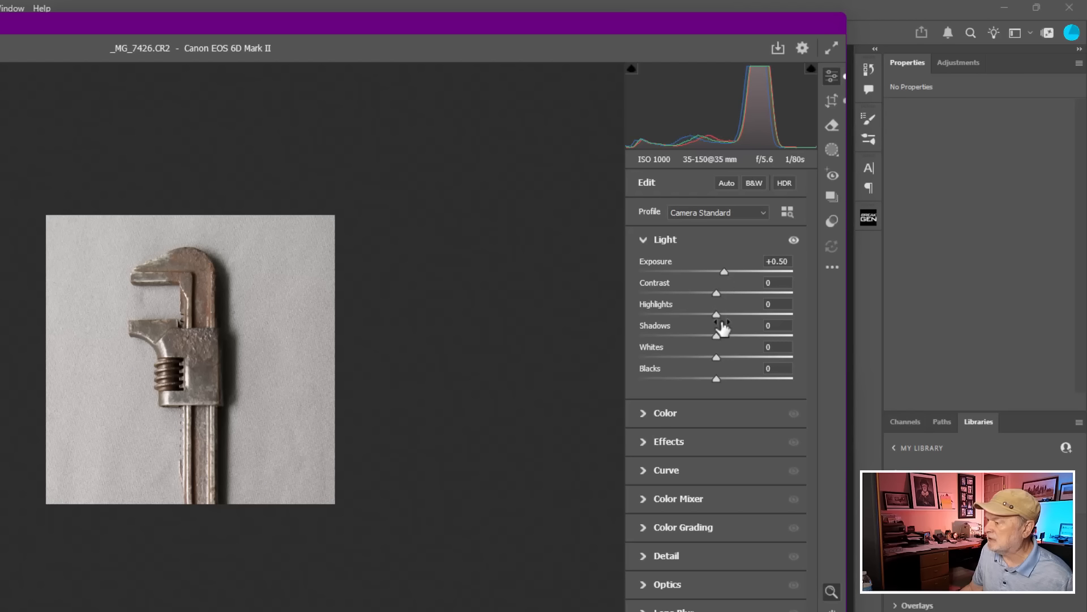
left_click_drag(716, 336, 757, 334)
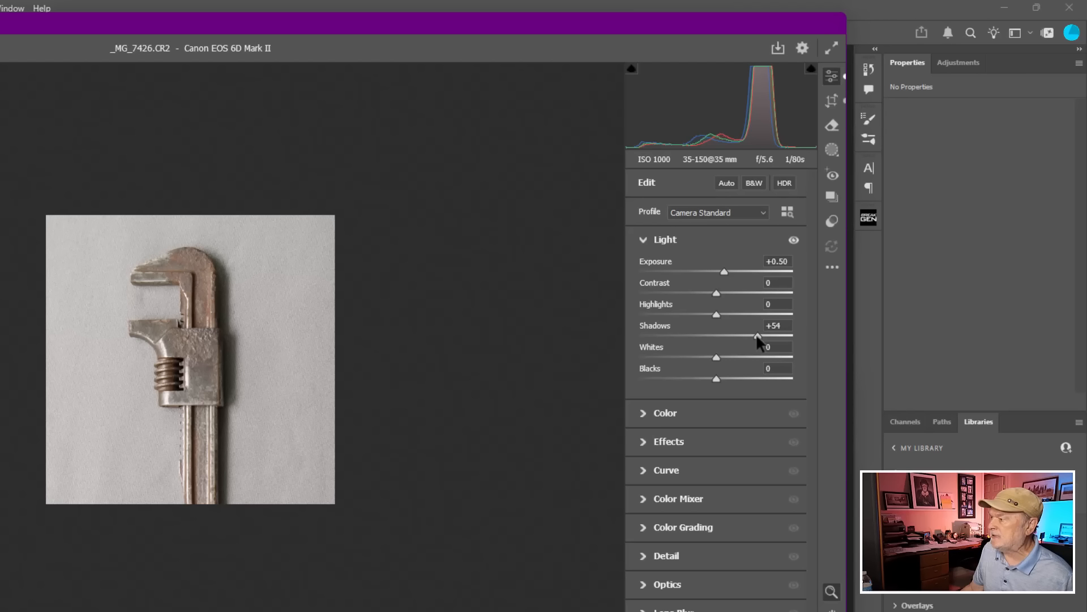
Create a Subject mask for the wrench and set its Texture to +94 and Clarity to +45.
left_click(832, 150)
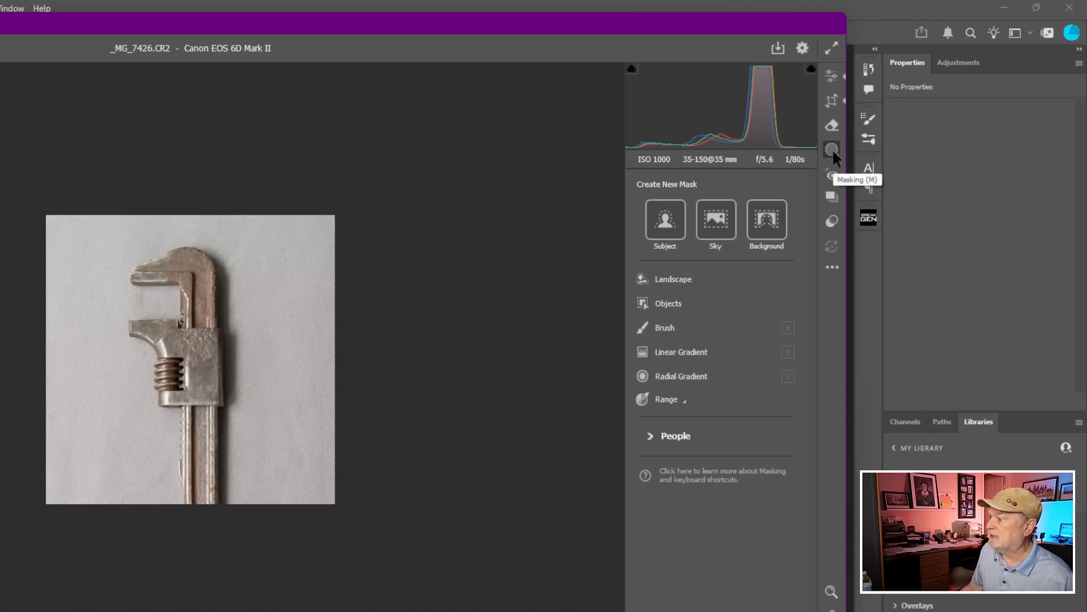
left_click(666, 222)
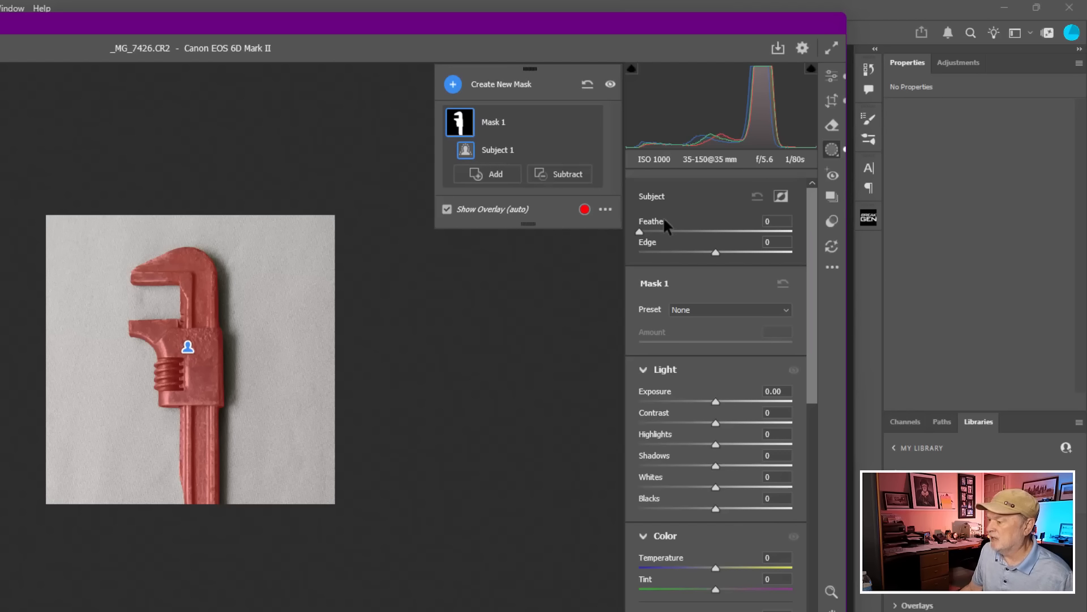
left_click_drag(811, 322, 810, 522)
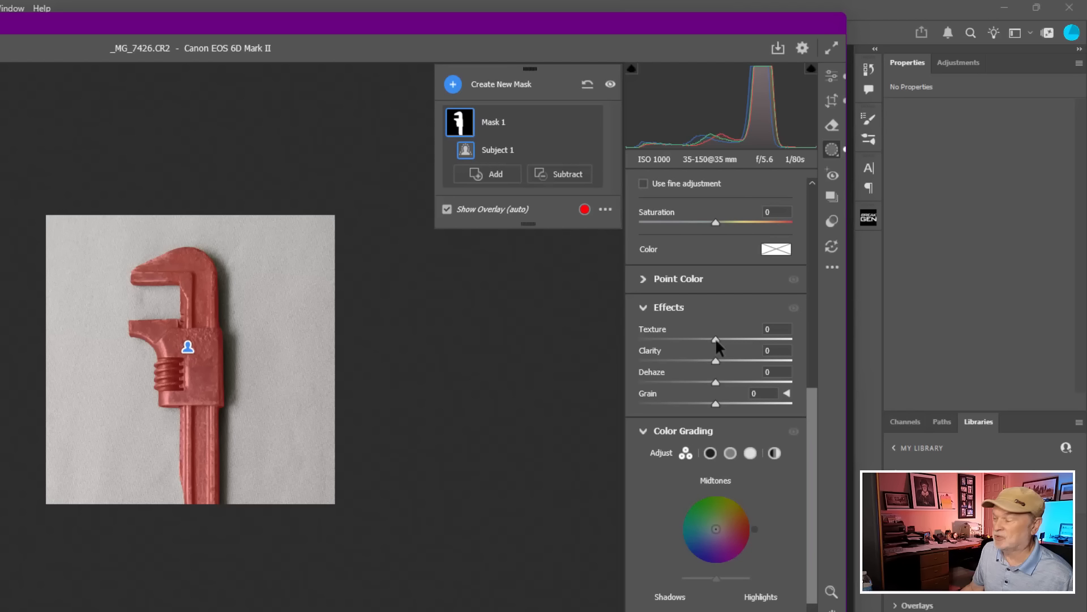
left_click_drag(715, 337, 739, 338)
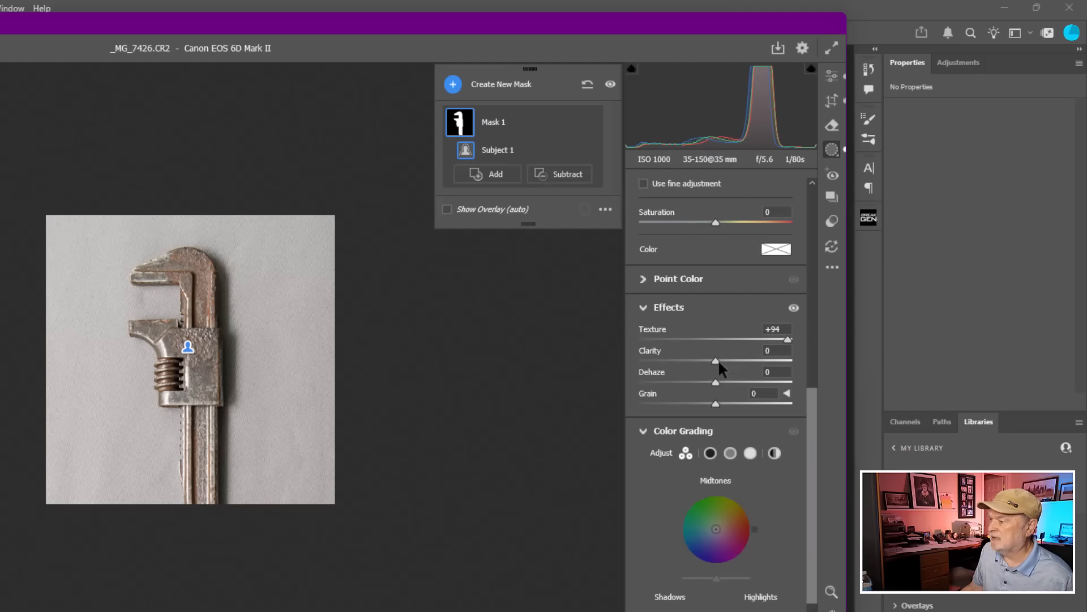
left_click_drag(719, 365, 754, 368)
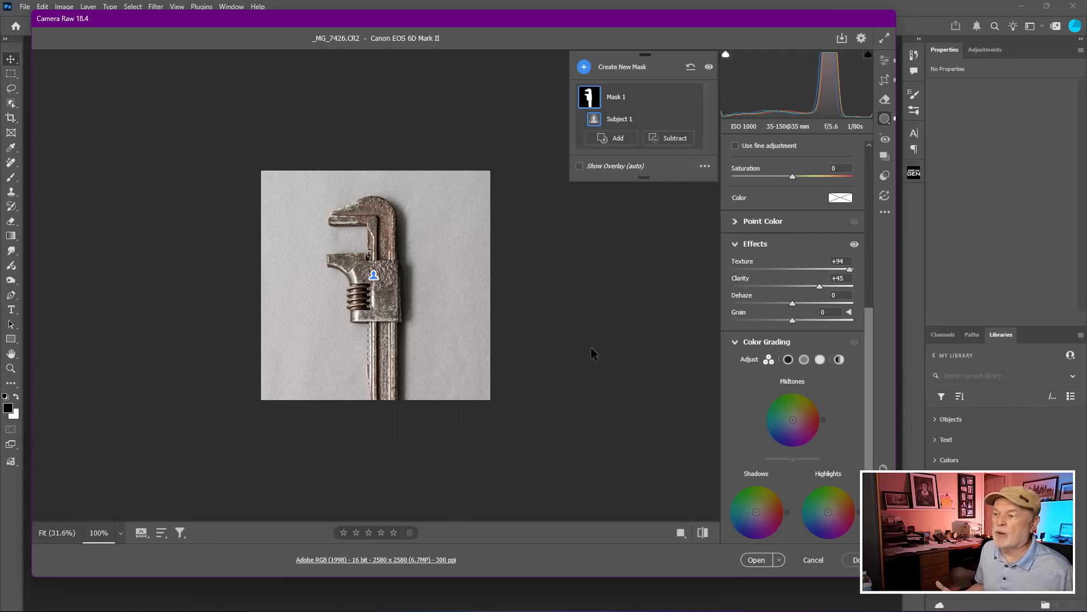
Open the adjusted raw photo as a Photoshop document.
left_click(755, 562)
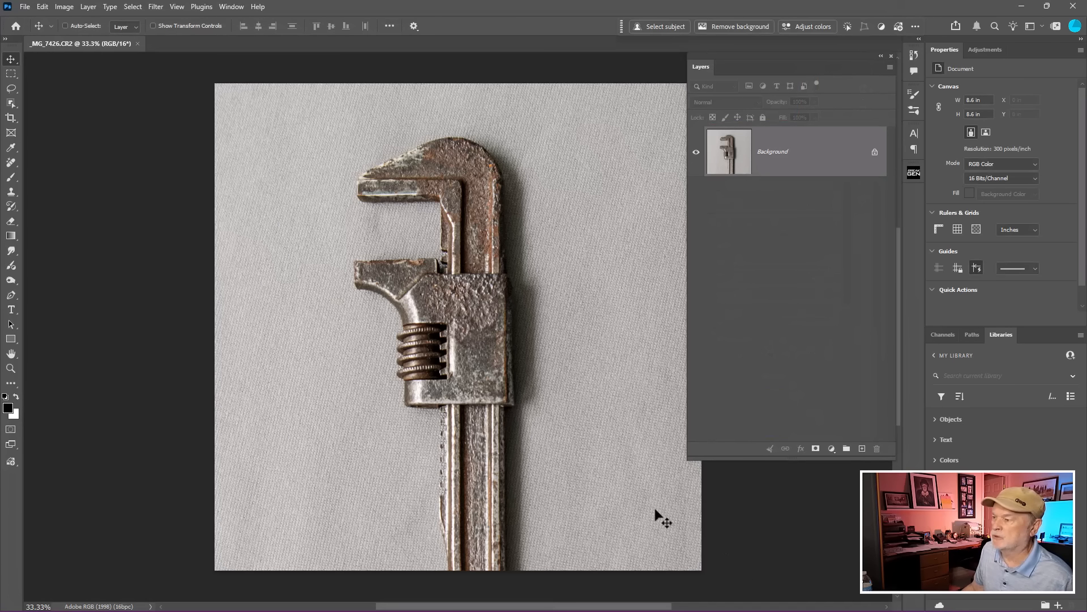
scroll(603, 390, "down", 2)
left_click_drag(584, 378, 583, 296)
scroll(562, 332, "down", 2)
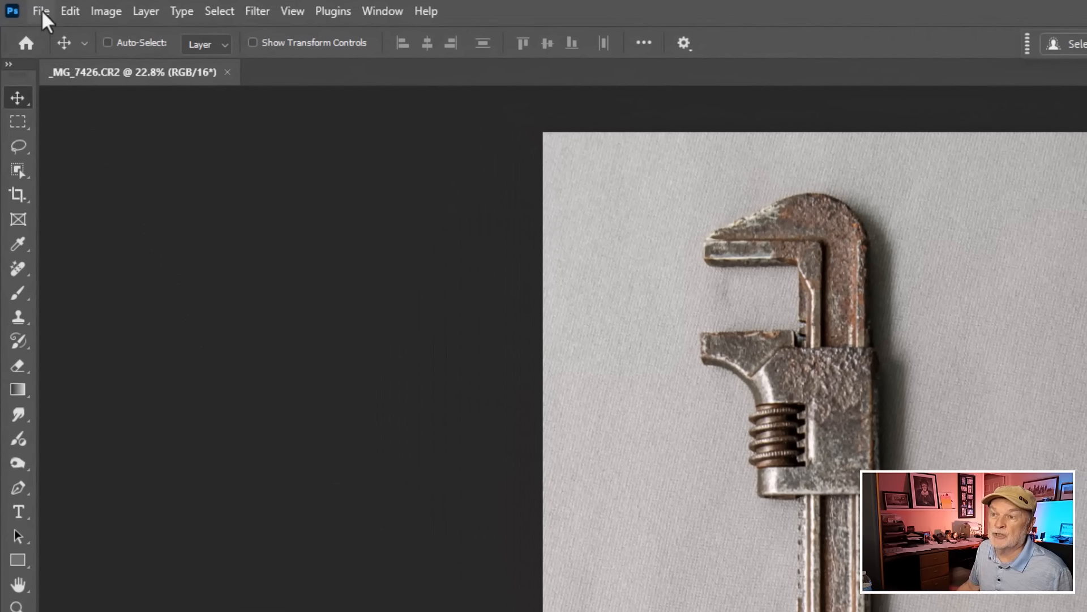
Create a new document 10 inches wide and 10 inches high with 16 bit color depth.
left_click(41, 10)
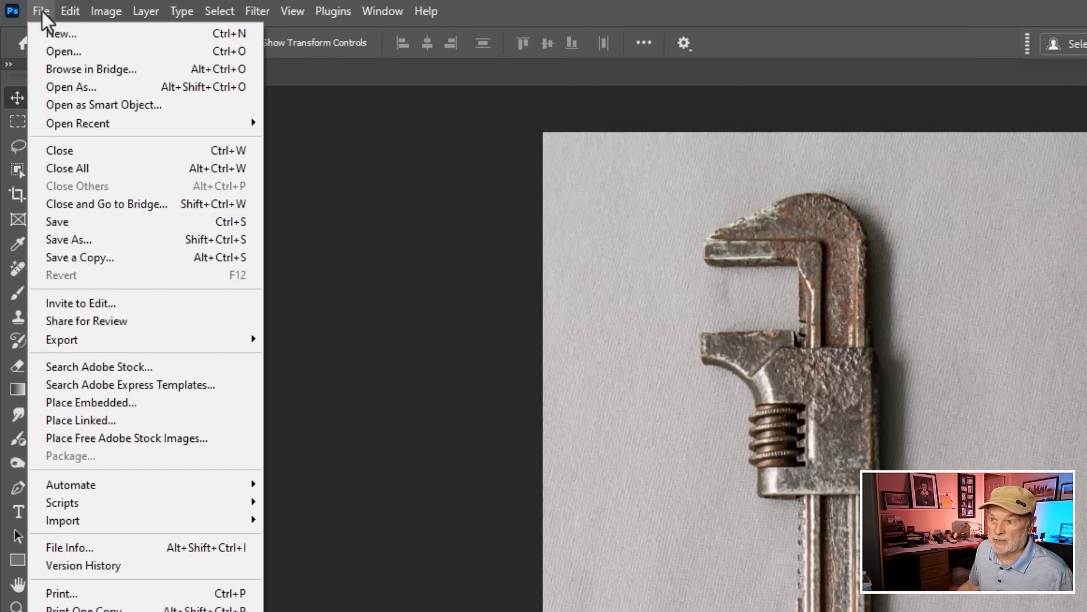
left_click(50, 34)
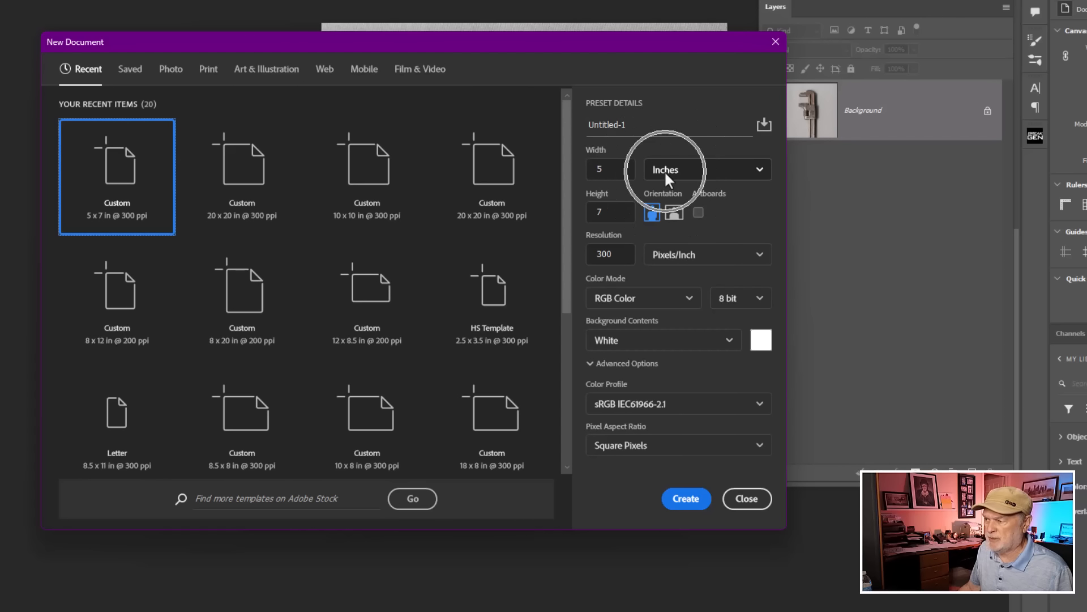
double_click(603, 169)
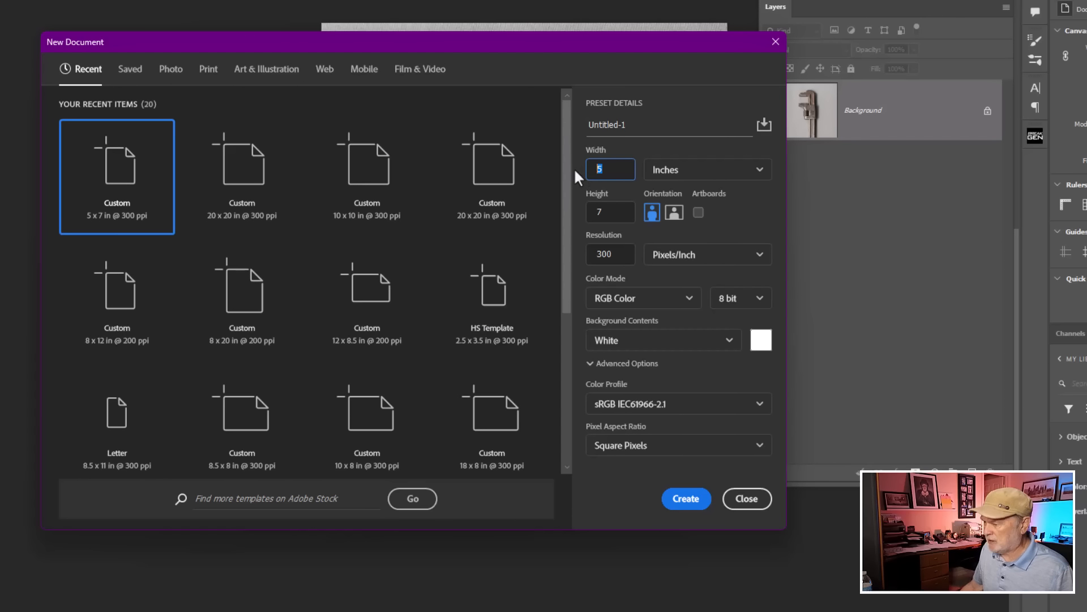
type("10")
key("Tab")
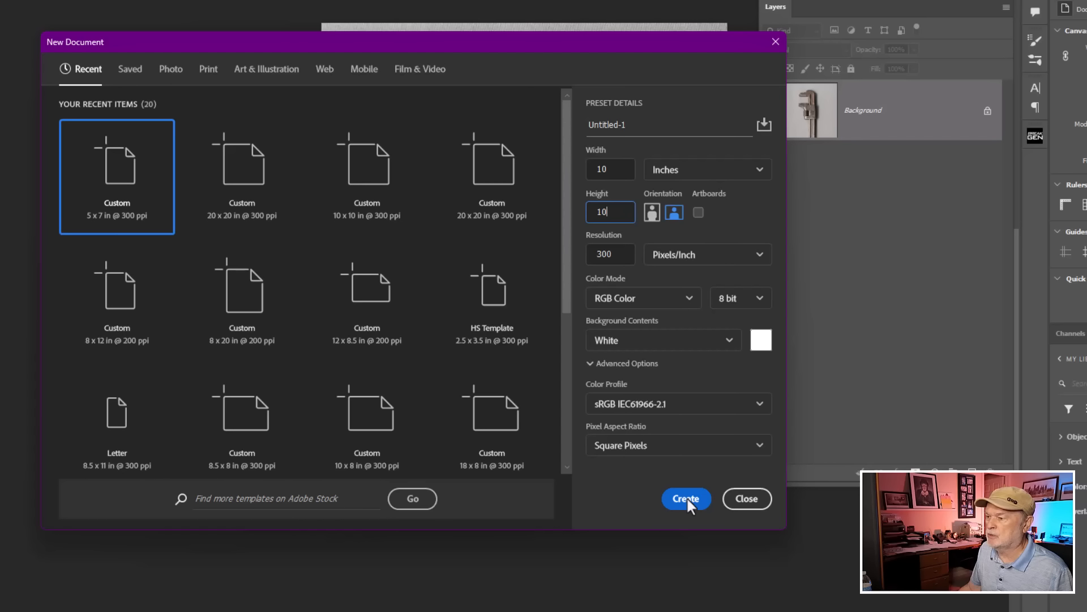
left_click(735, 300)
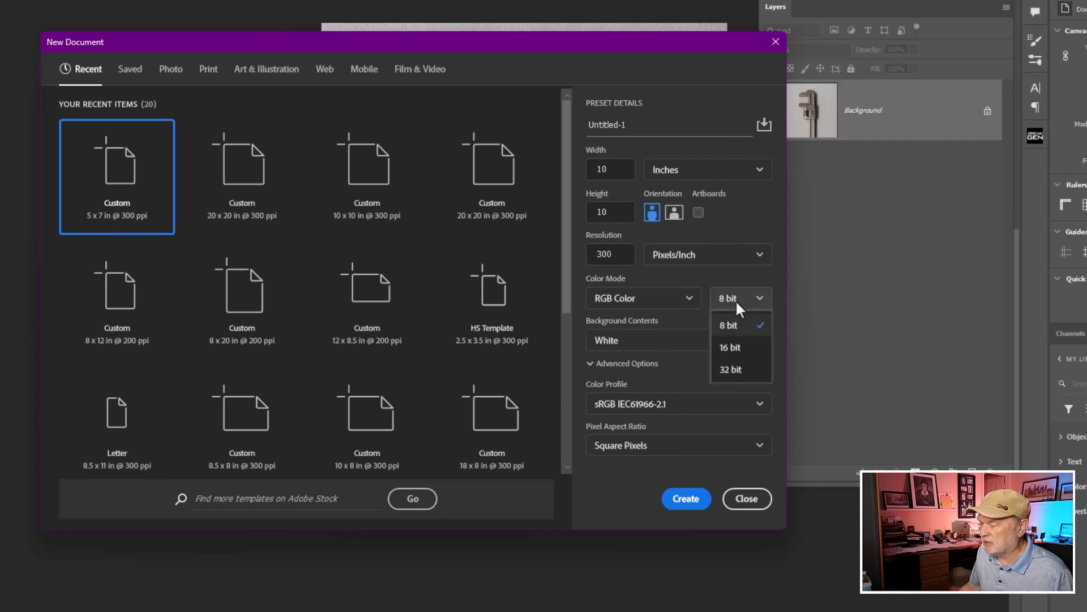
left_click(736, 355)
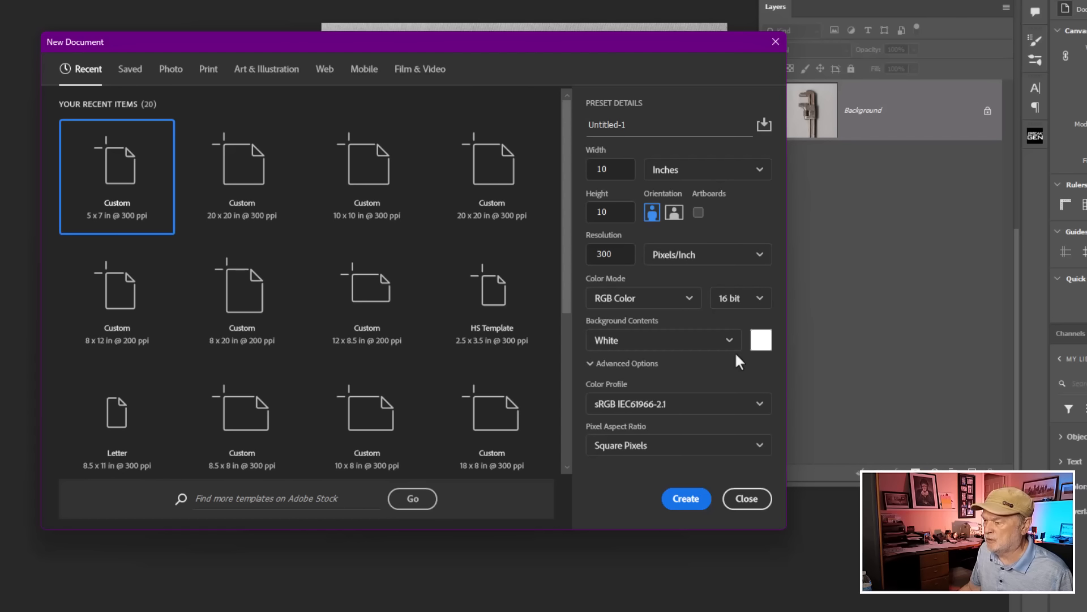
left_click(688, 500)
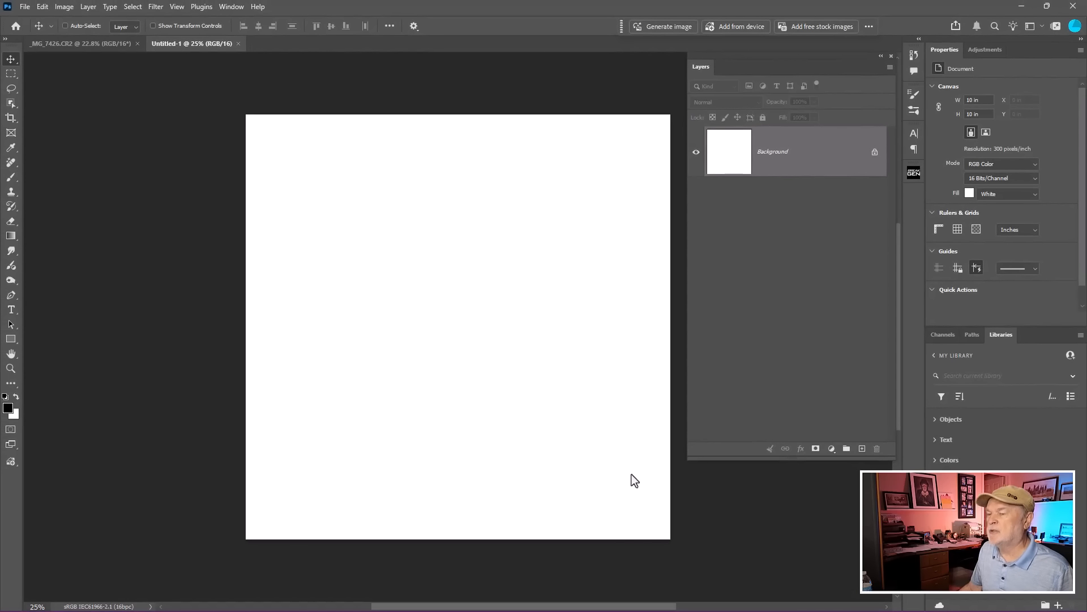
Copy the wrench photo's Background layer into the blank Untitled-1 document, centered on the canvas.
scroll(516, 416, "down", 1)
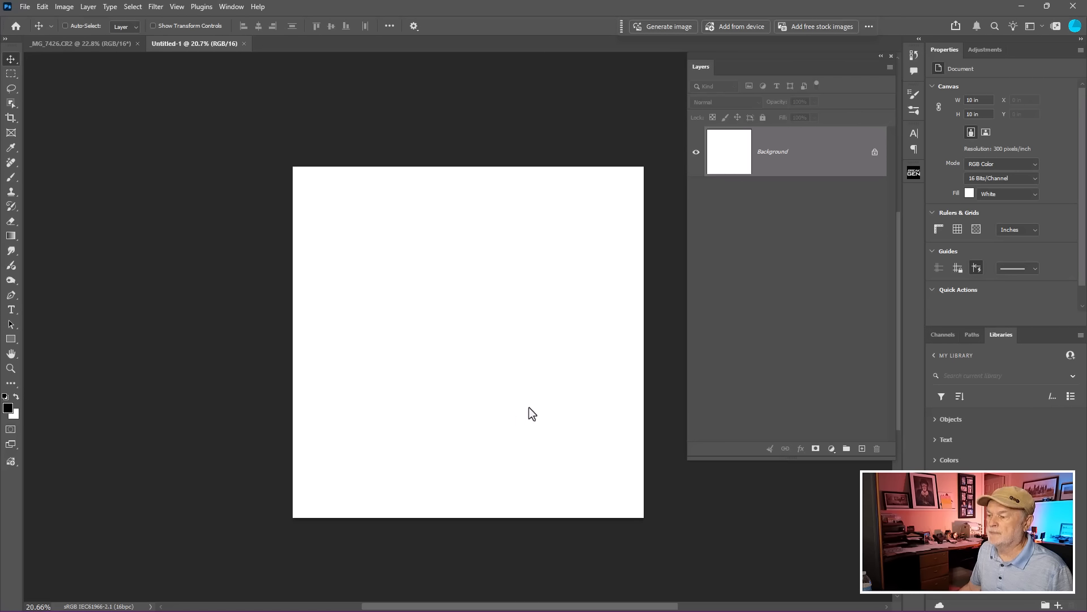
left_click_drag(531, 403, 381, 327)
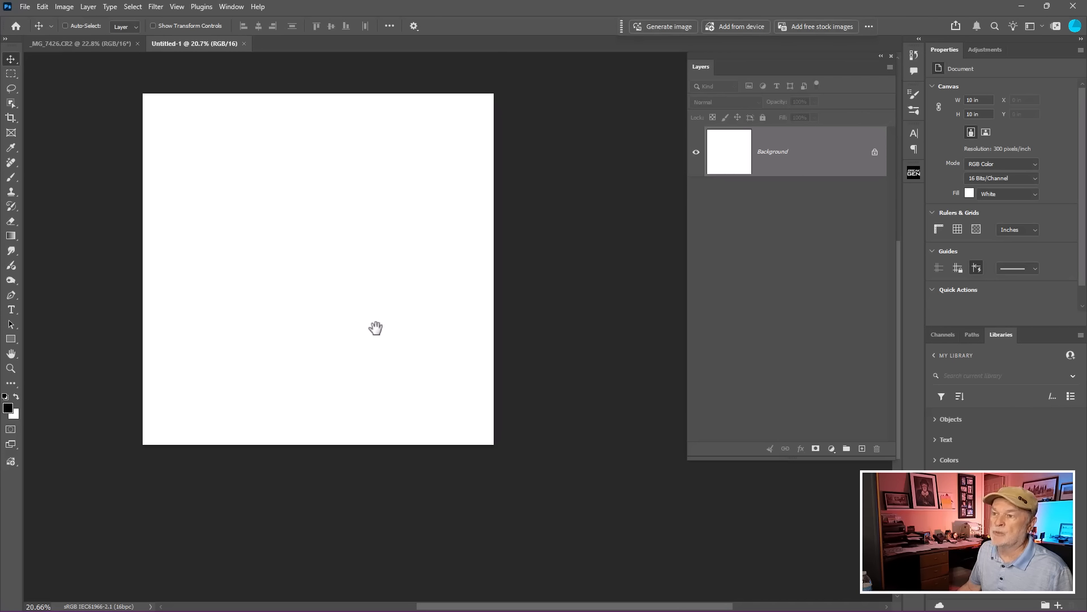
left_click(112, 44)
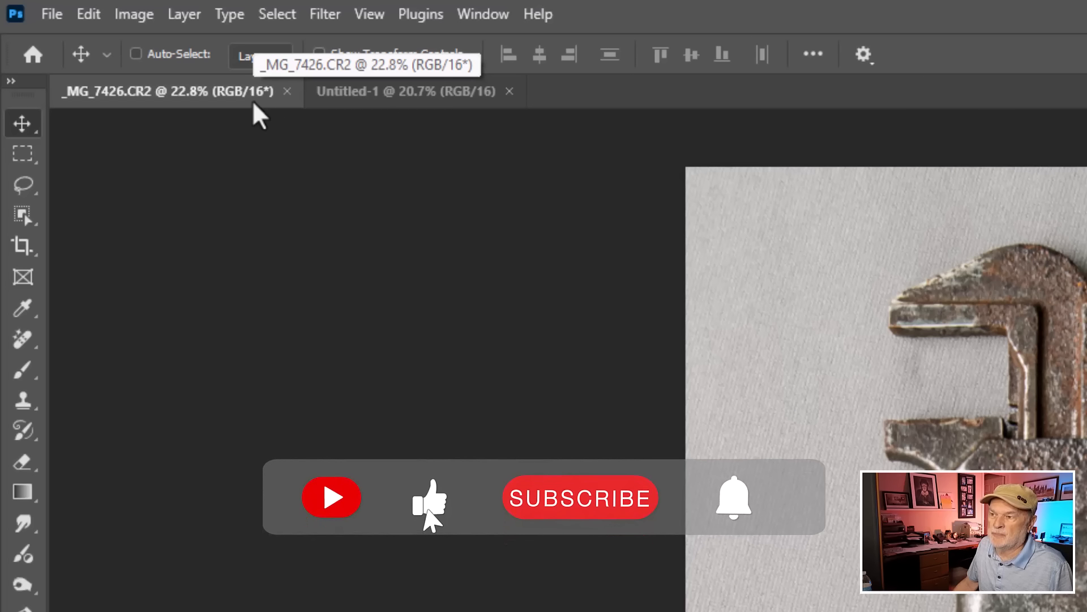
left_click(370, 91)
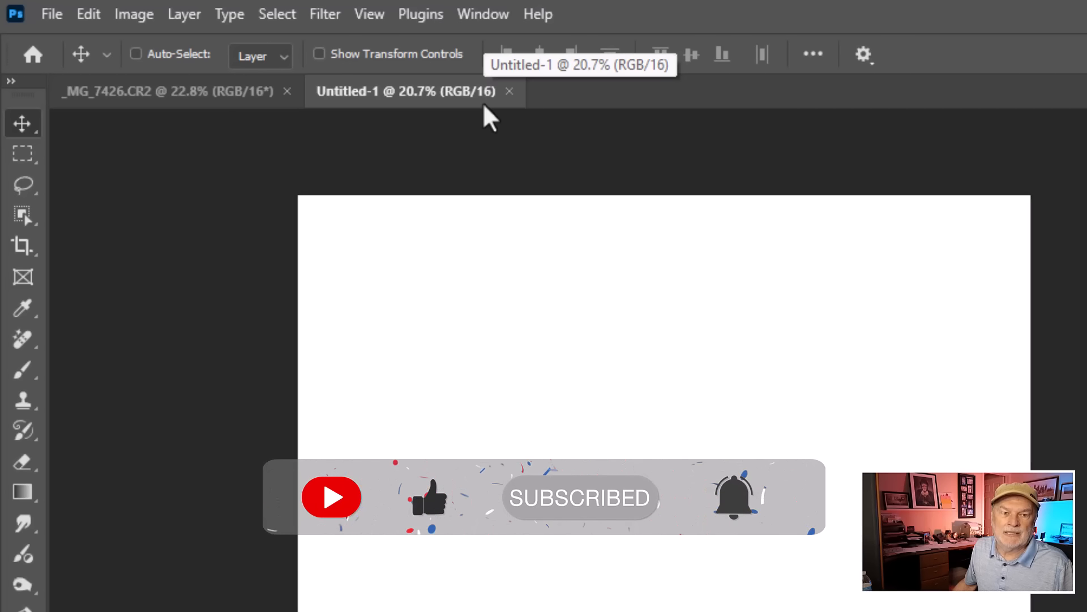
left_click(227, 98)
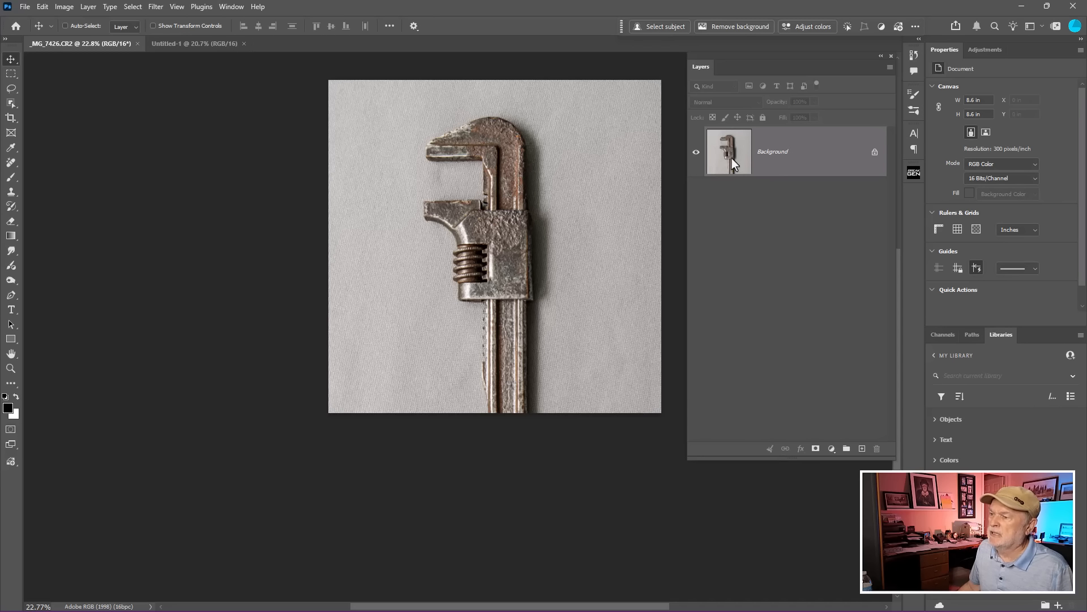
left_click_drag(732, 164, 304, 260)
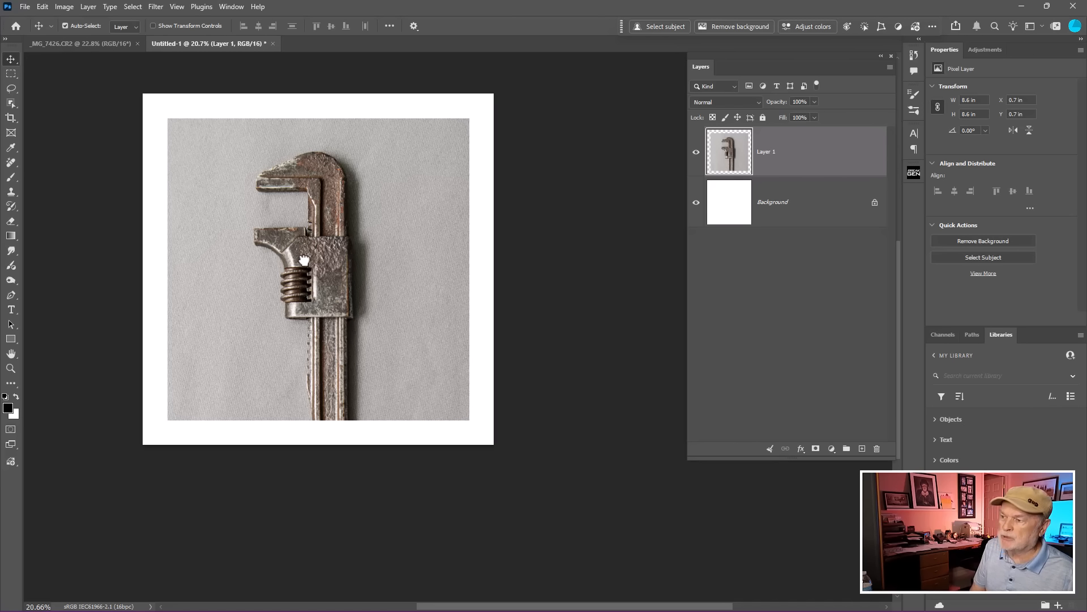
Scale the wrench layer up to about 10.13 inches square so it covers the entire canvas.
key("ctrl+t")
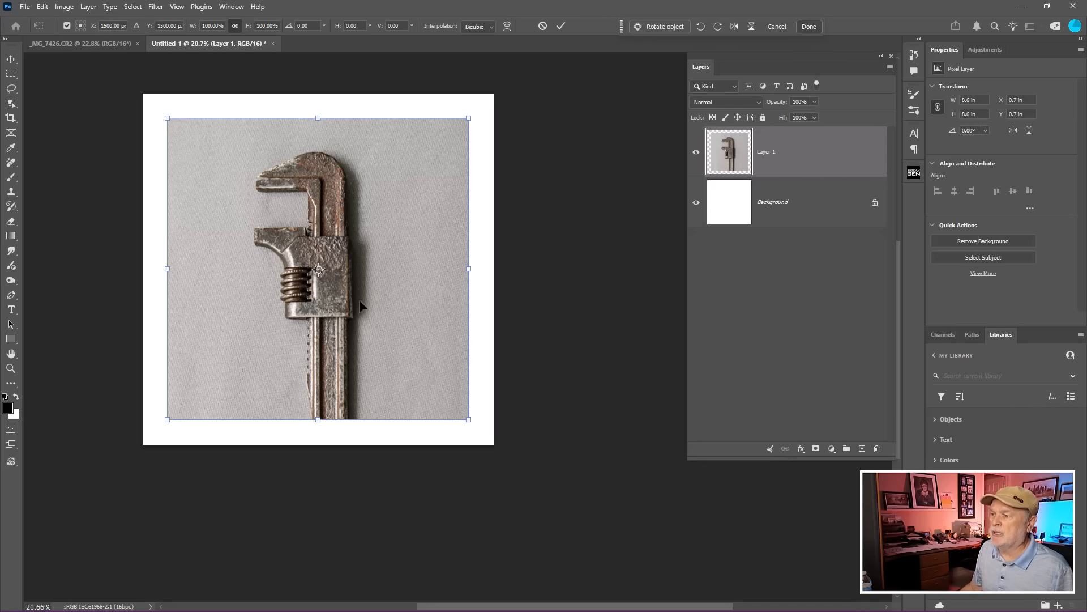
left_click(469, 420)
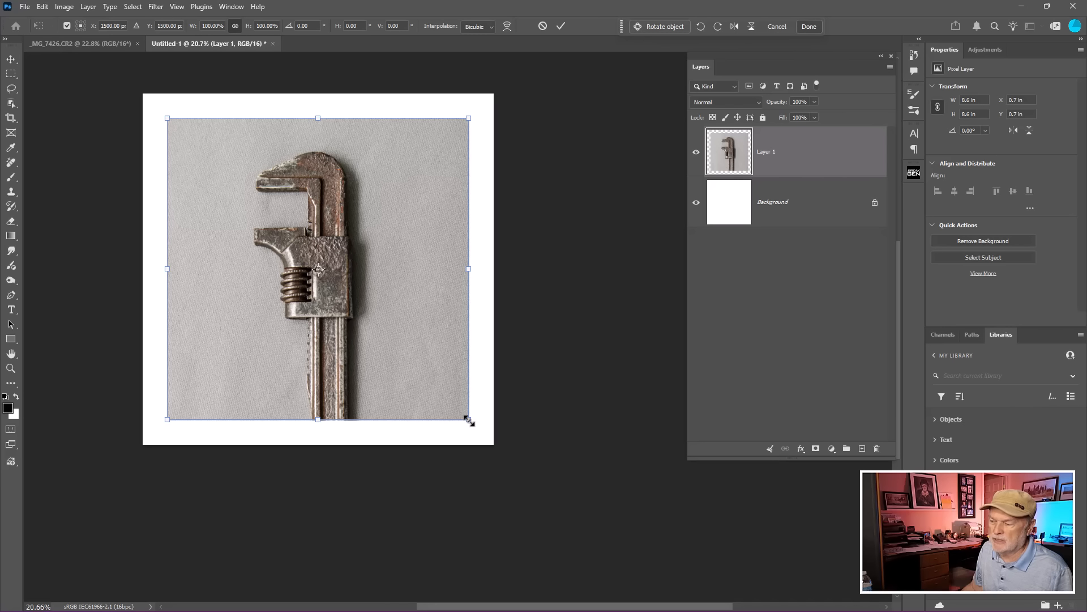
left_click_drag(469, 420, 483, 463)
key("Return")
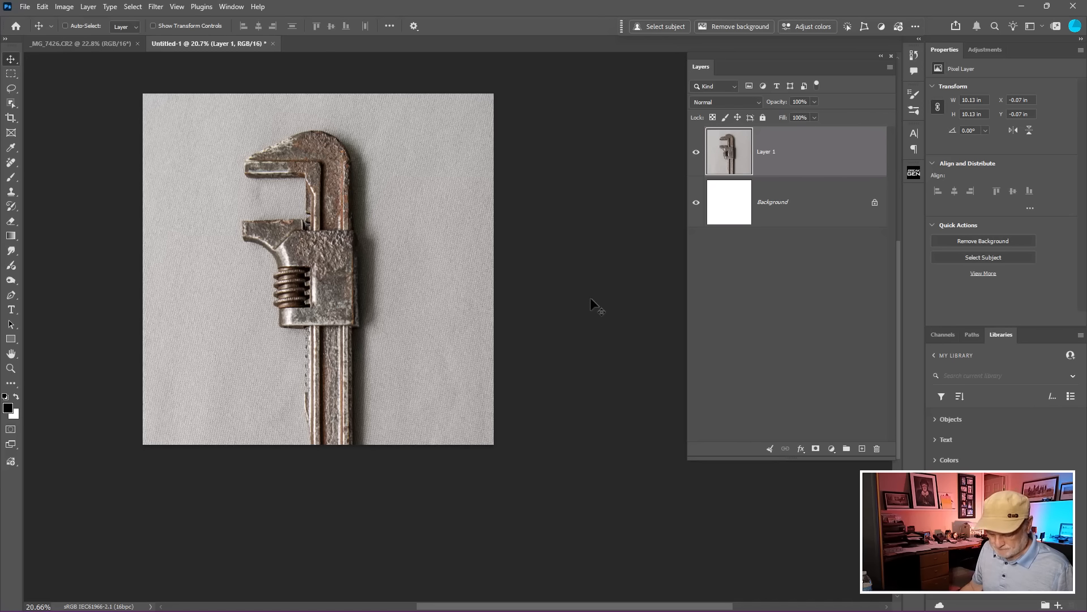
Open the texture images 1 Artist 4.jpg and 2LO Artist 4.jpg from the Project folder.
key("ctrl+o")
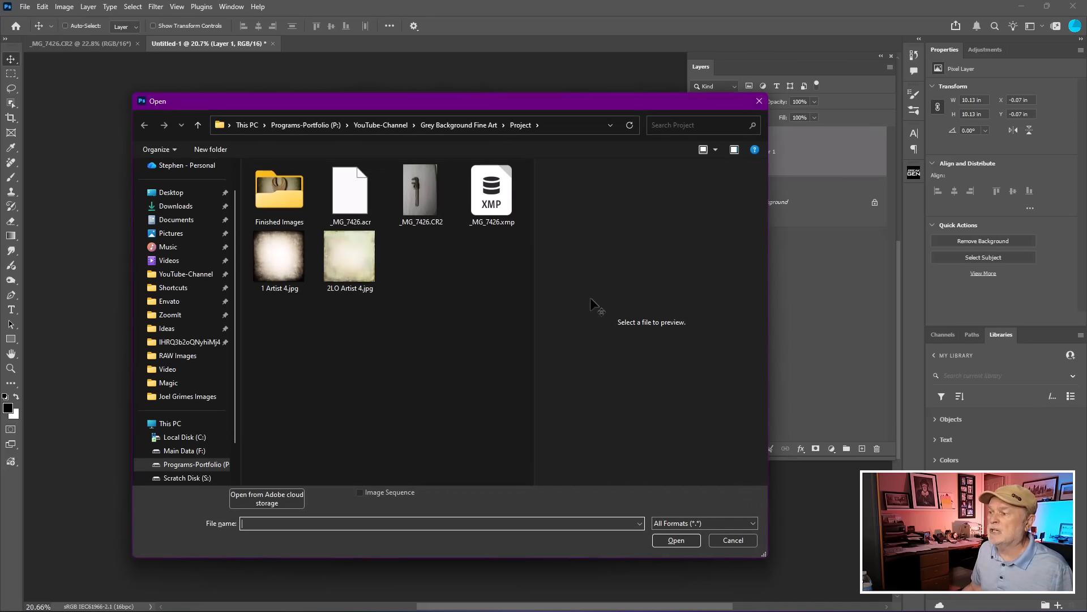
left_click(439, 126)
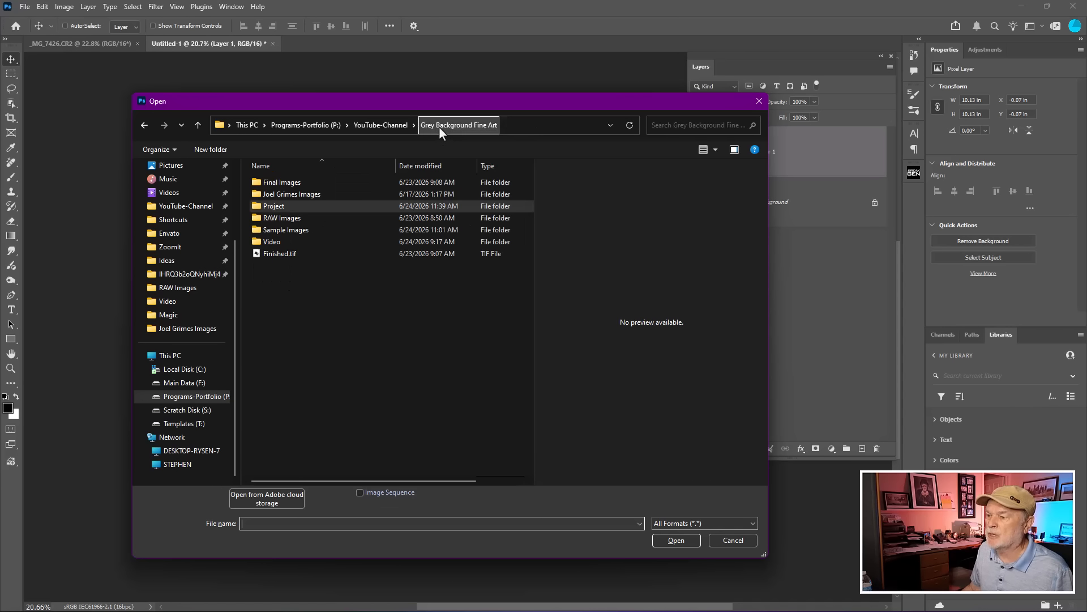
double_click(294, 206)
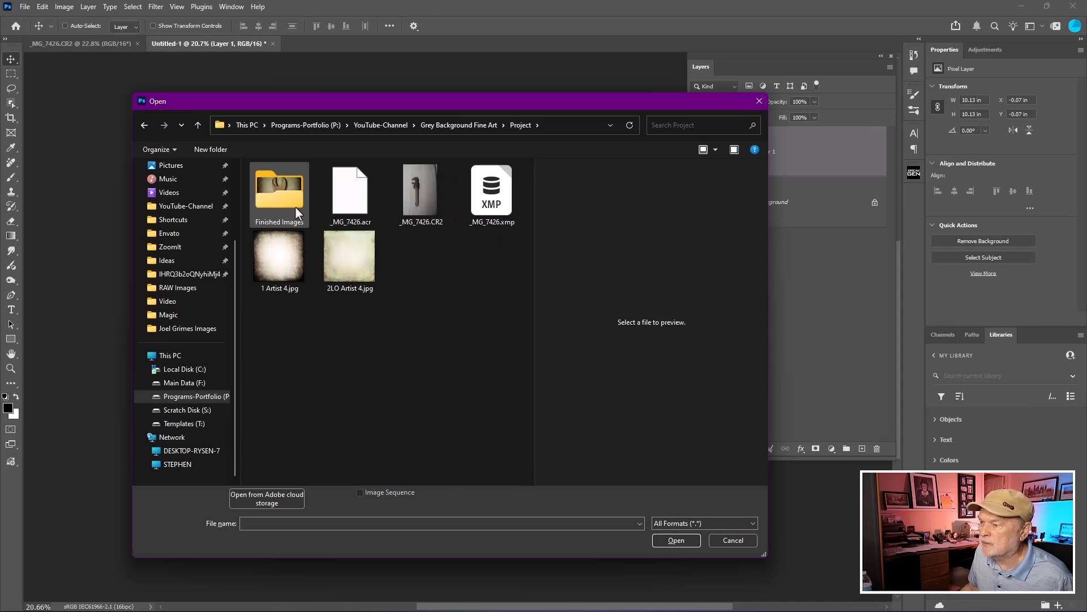
left_click(280, 247)
left_click_drag(358, 315, 281, 253)
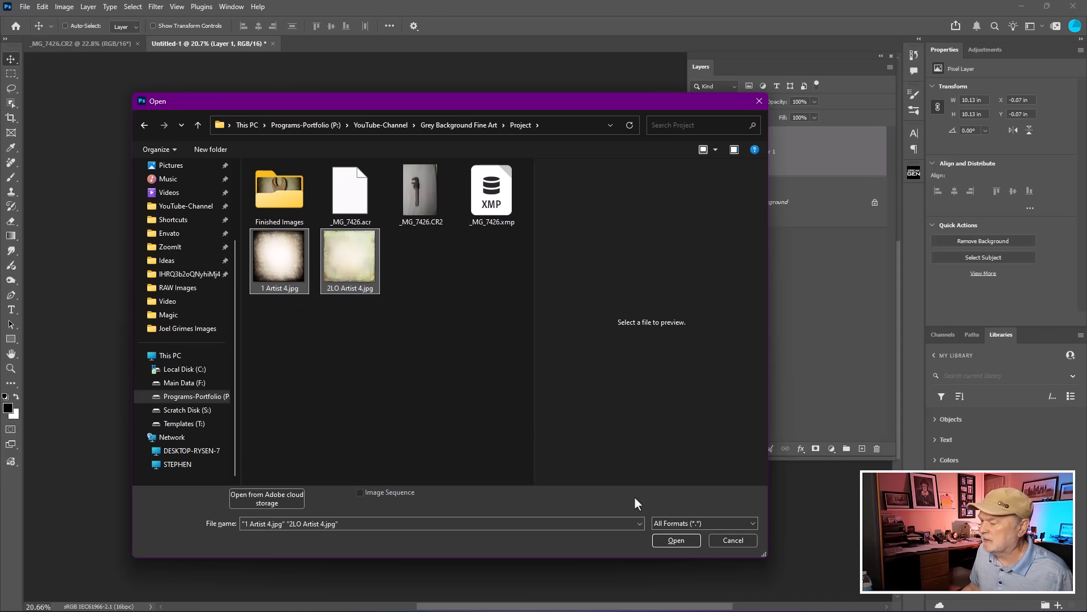
left_click(675, 540)
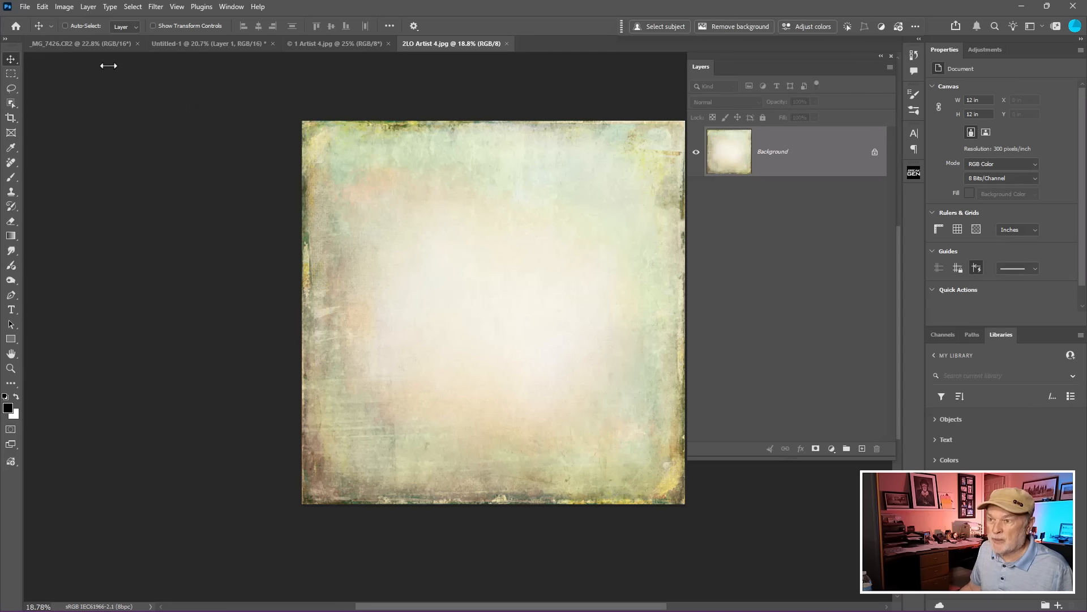
Close the original _MG_7426.CR2 document, keeping Untitled-1 and the two texture images open.
left_click(100, 43)
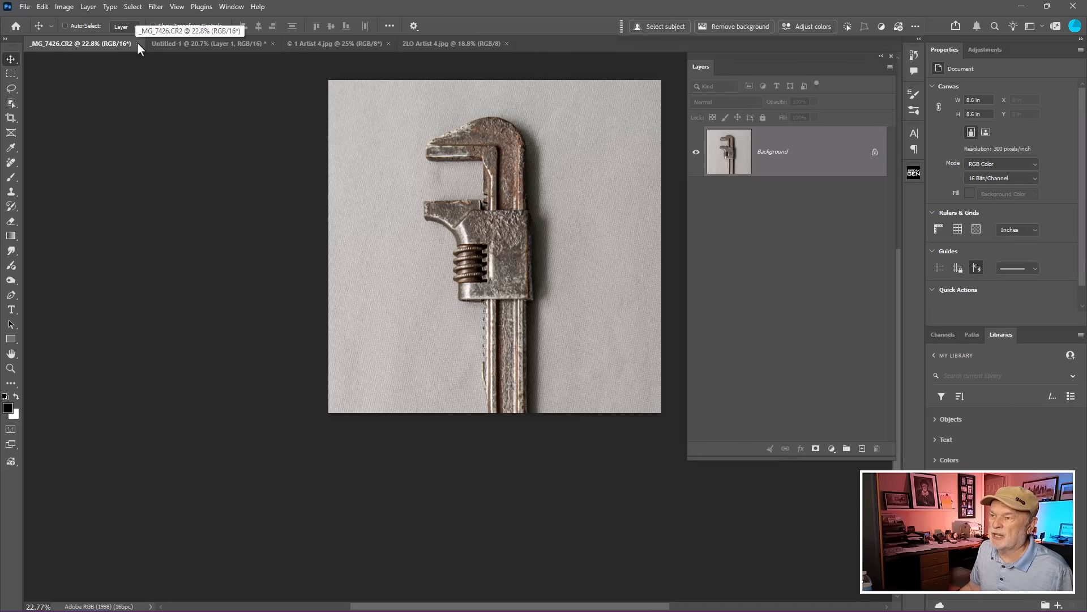
left_click(217, 43)
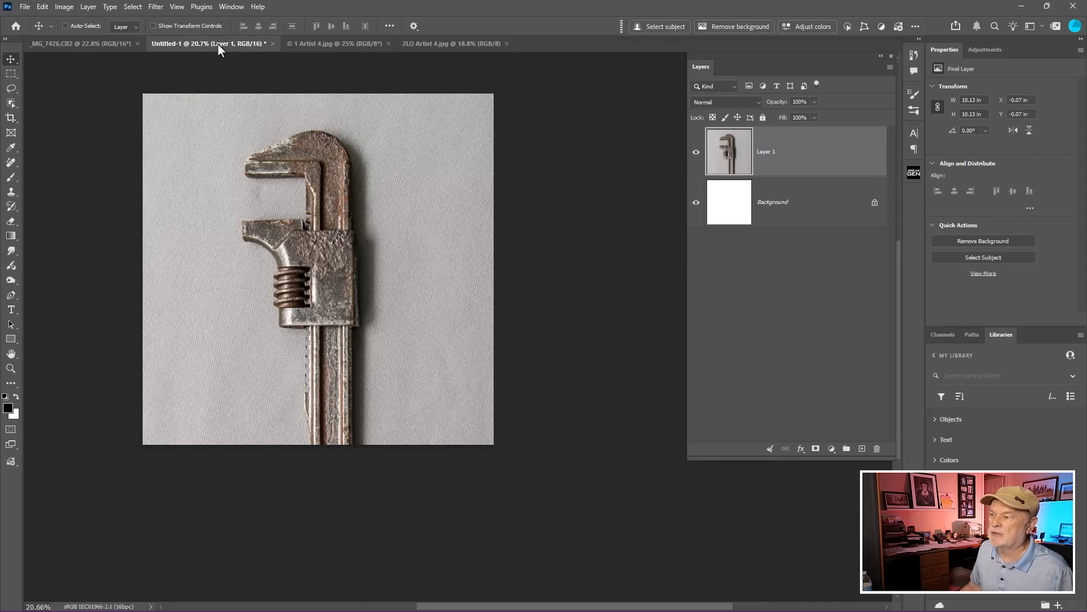
left_click(95, 45)
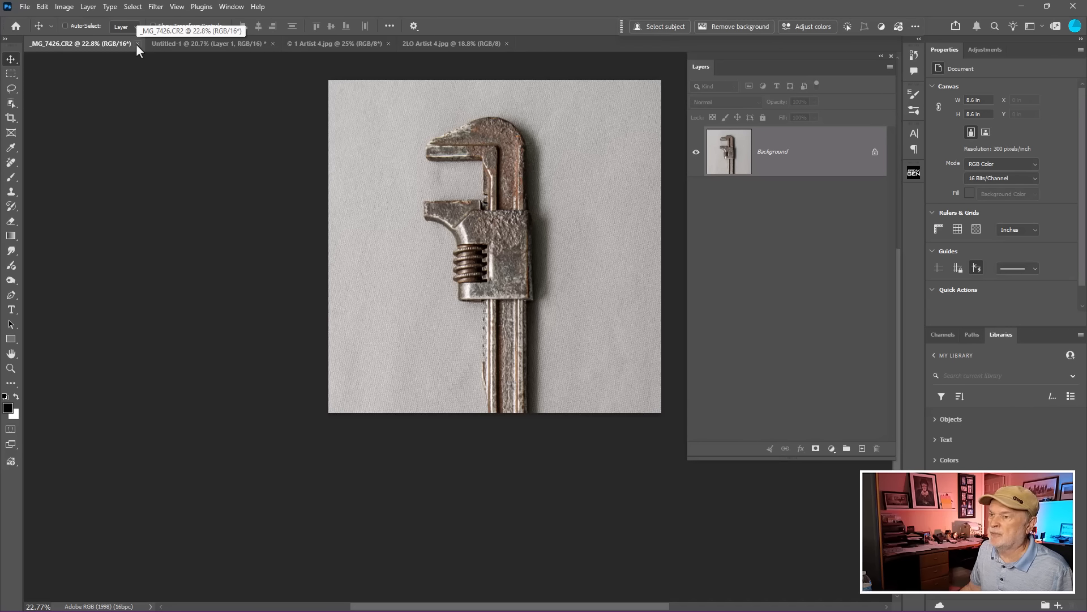
left_click(137, 44)
left_click(539, 231)
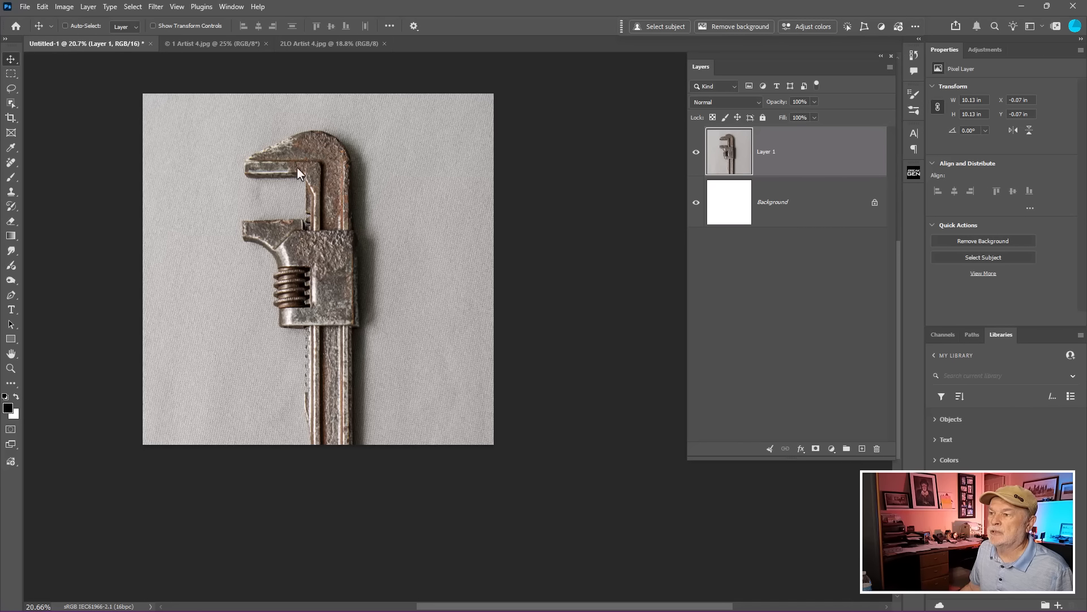
Copy the 2LO Artist 4.jpg texture into Untitled-1, centered, and scale it down to about 10.05 inches square.
left_click(345, 43)
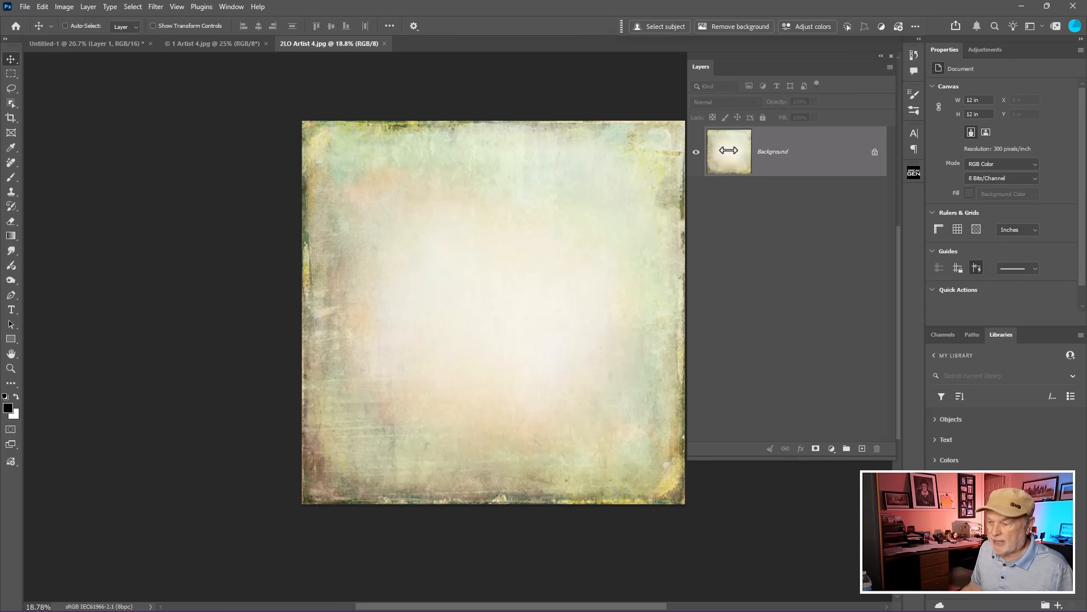
left_click_drag(729, 150, 306, 278)
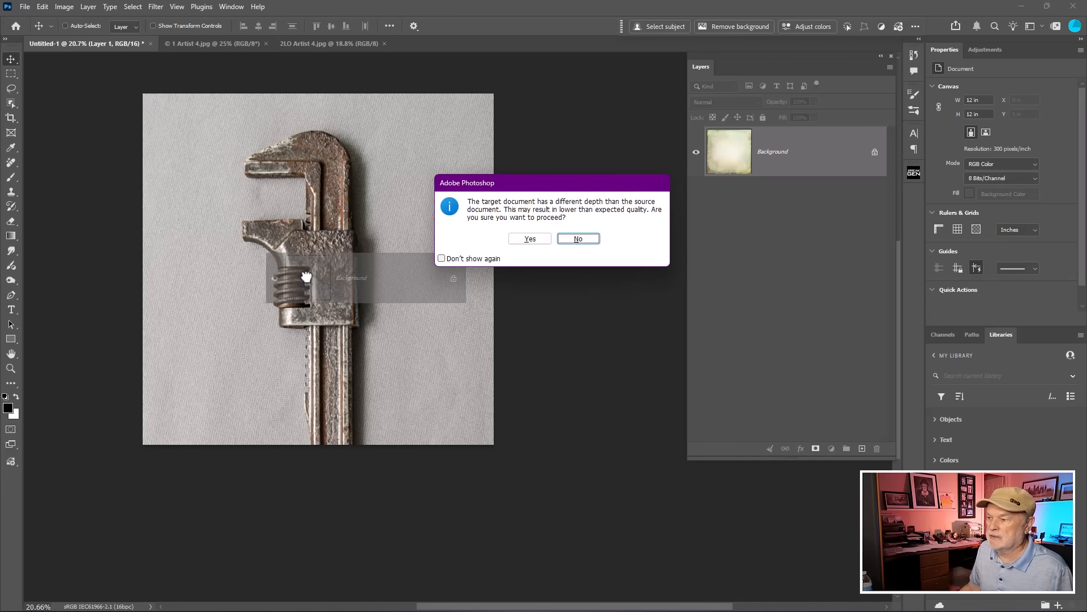
left_click(527, 238)
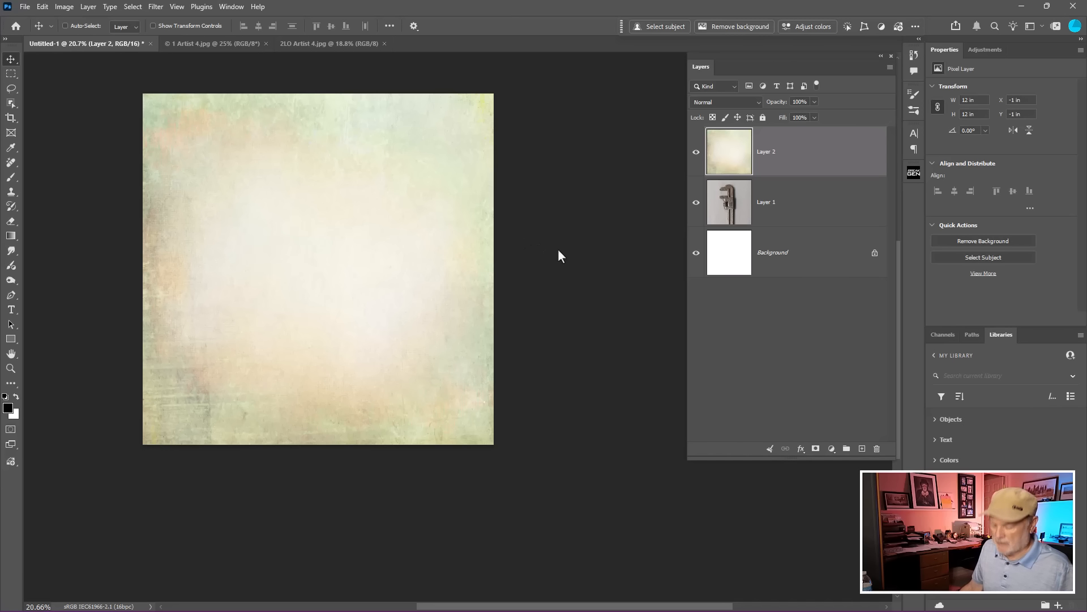
key("ctrl+t")
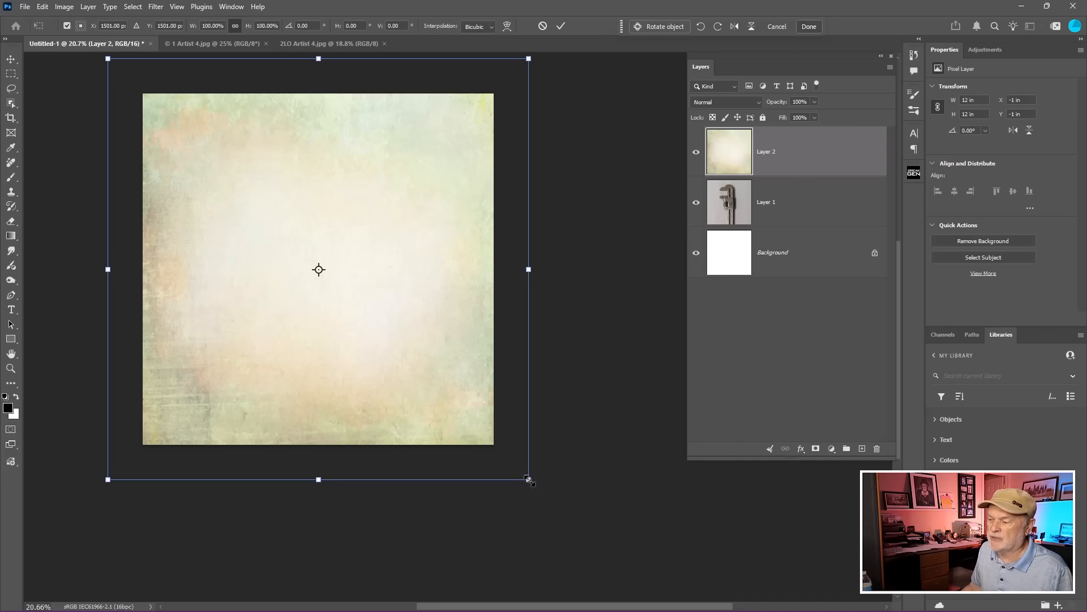
left_click_drag(528, 479, 471, 472)
key("Return")
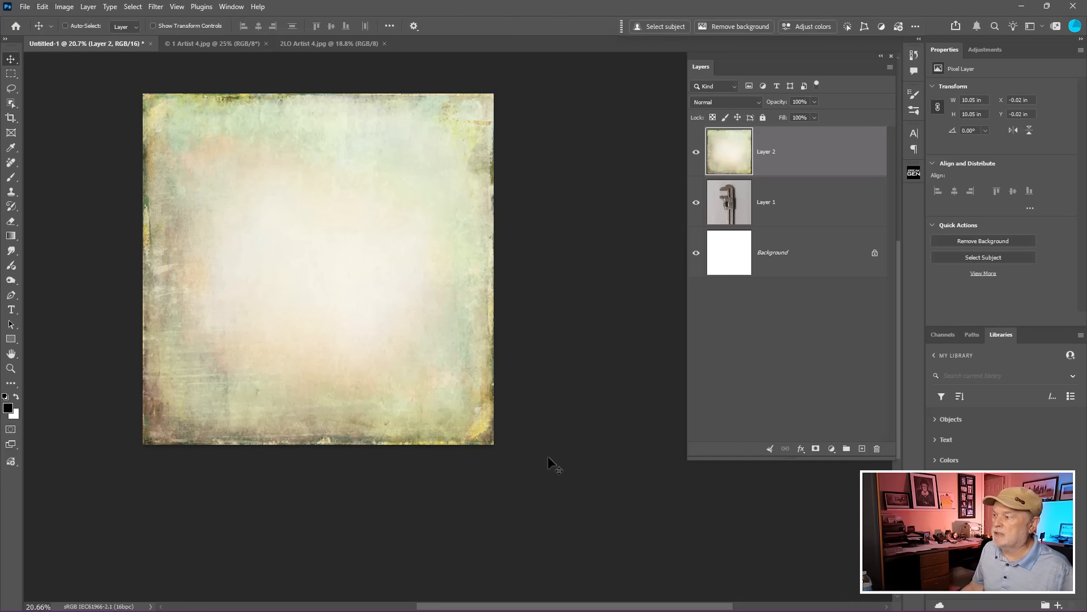
Set the green texture layer's blend mode to Multiply, then duplicate the layer and compare the image with the copy hidden and shown.
left_click(720, 104)
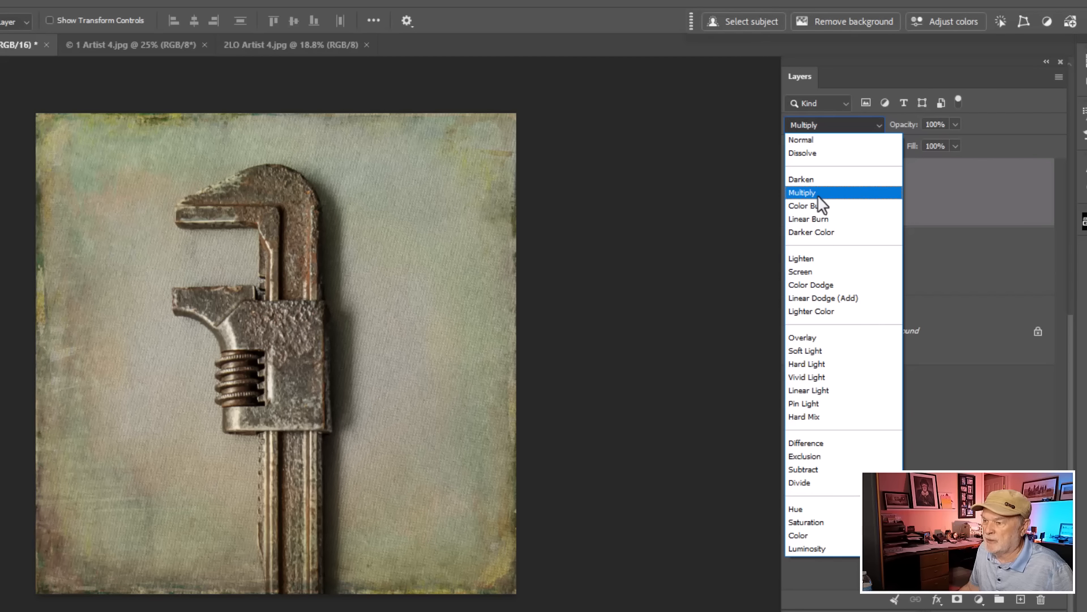
left_click(820, 203)
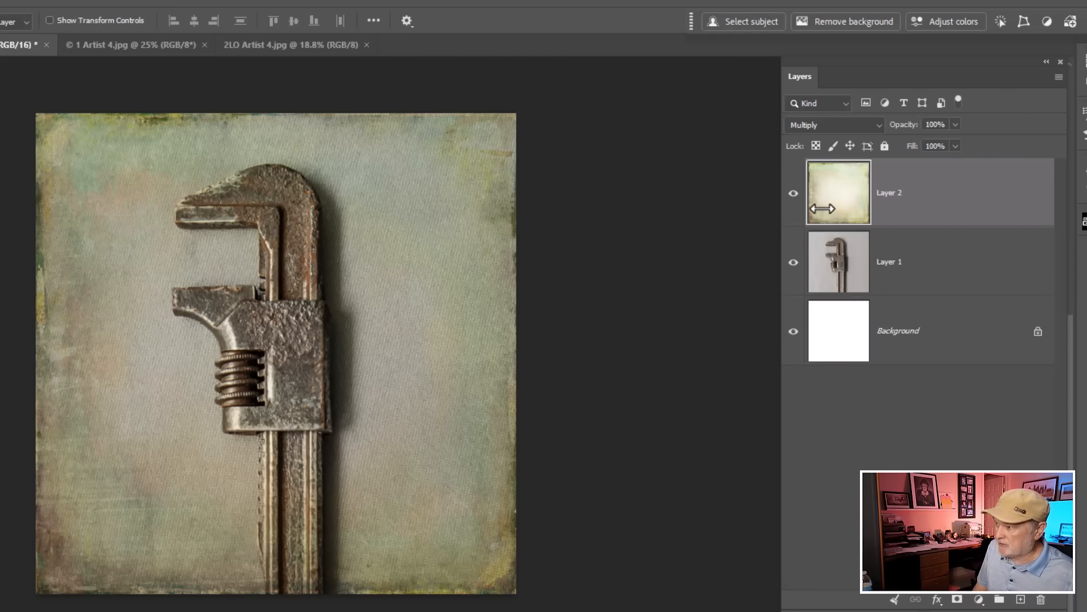
key("ctrl+j")
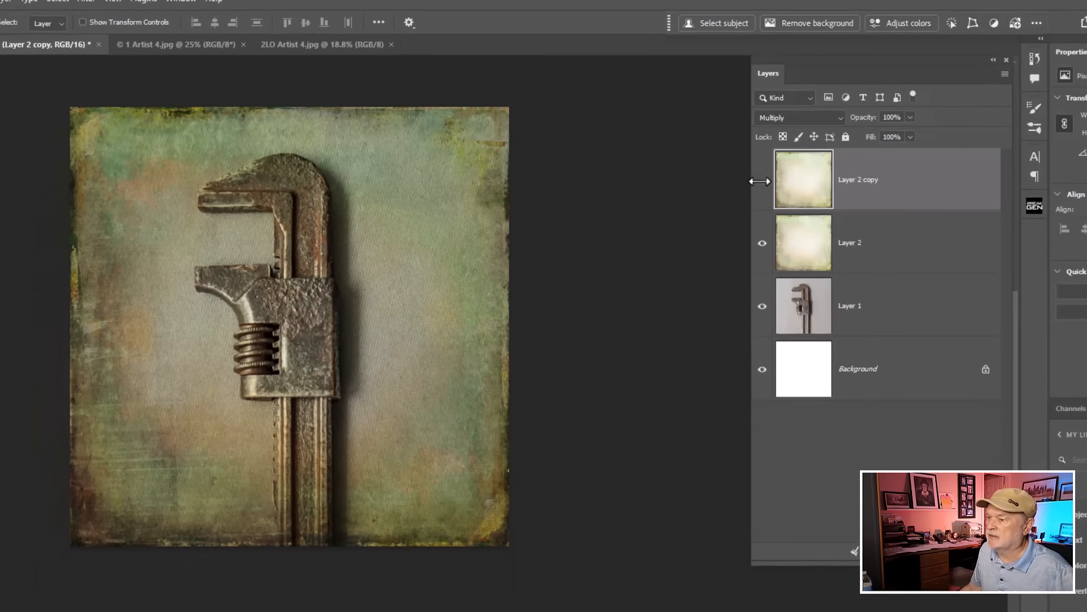
left_click(793, 193)
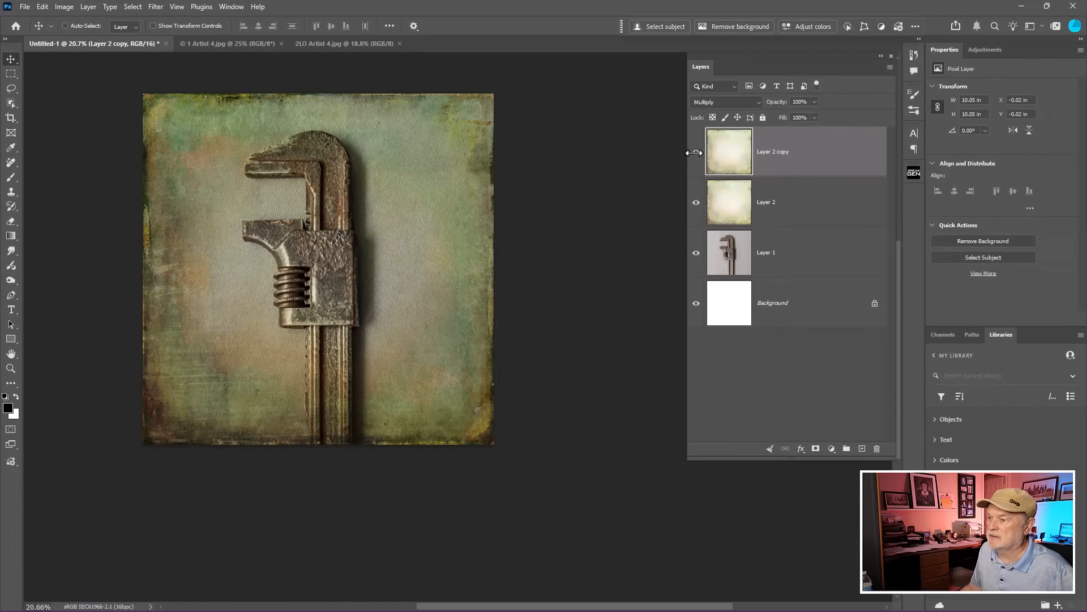
left_click(695, 152)
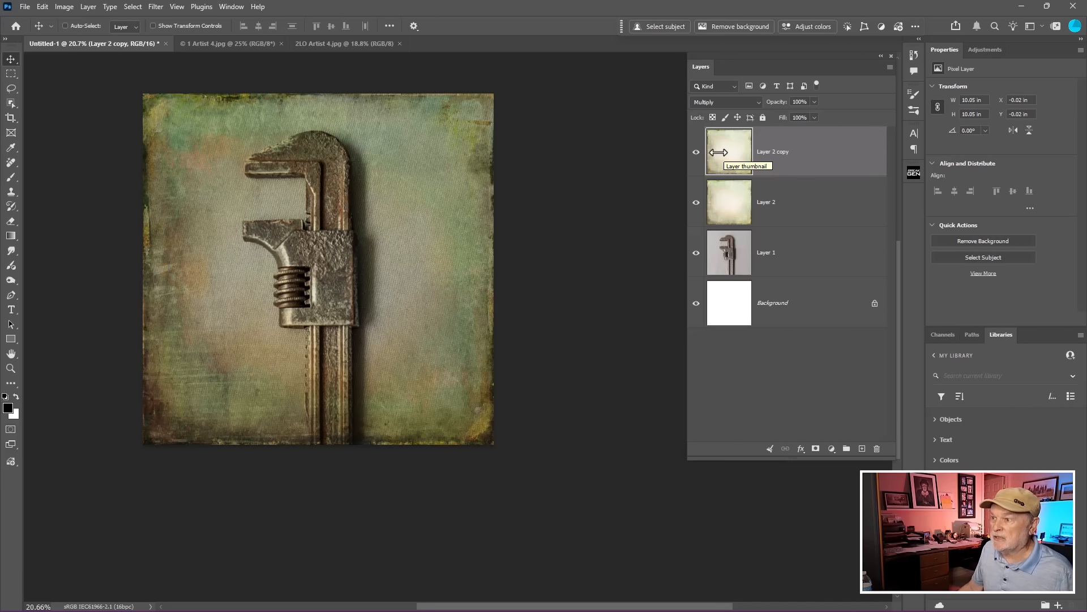
Close 2LO Artist 4.jpg and copy the 1 Artist 4.jpg texture into Untitled-1 as the top layer, fitted to the canvas.
left_click(331, 42)
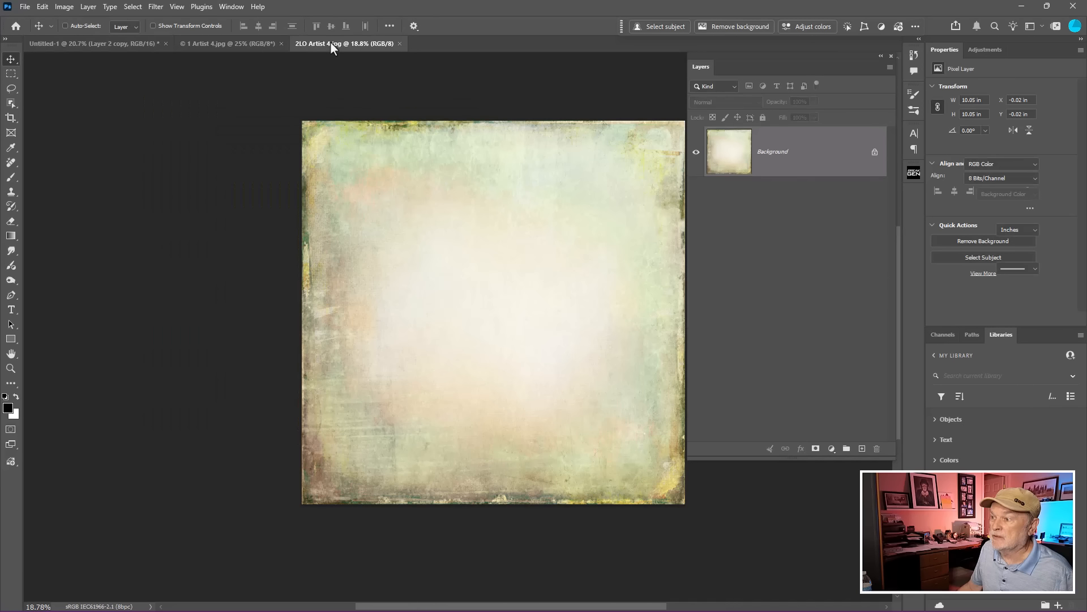
left_click(399, 43)
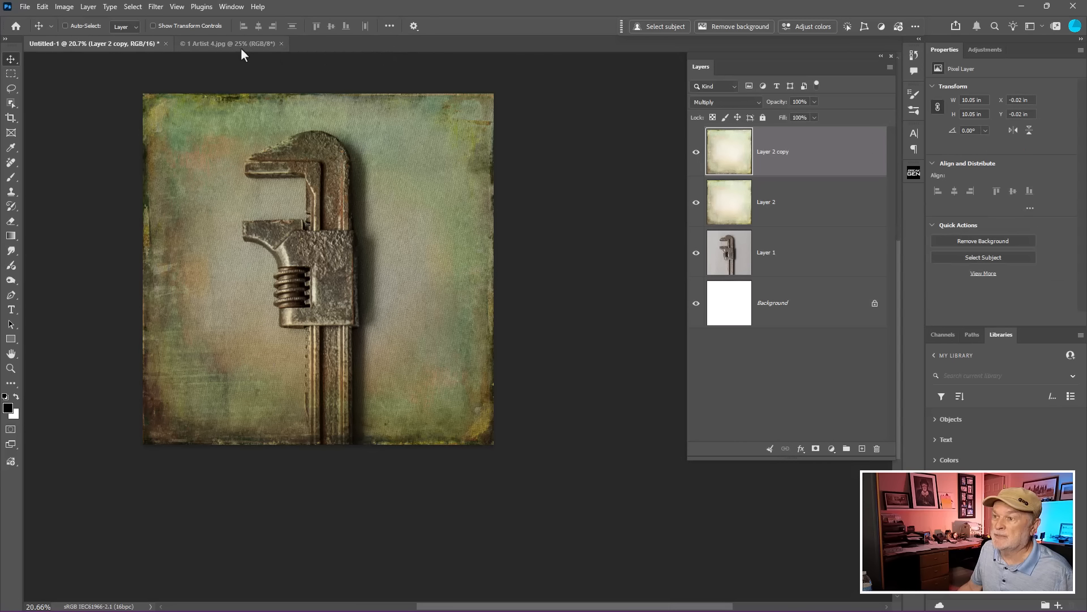
left_click(241, 45)
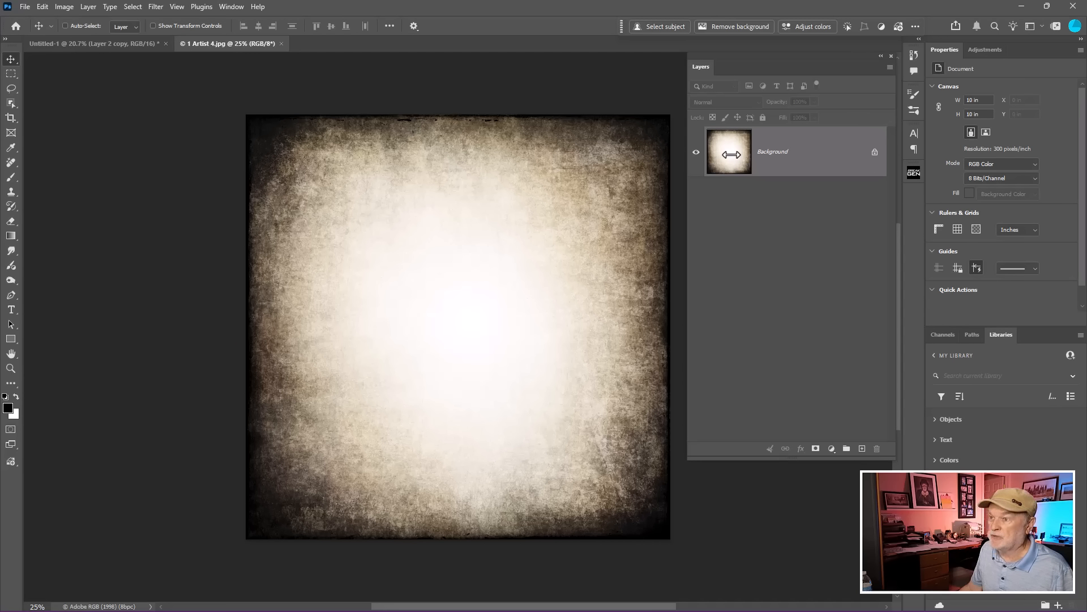
left_click_drag(731, 154, 295, 286)
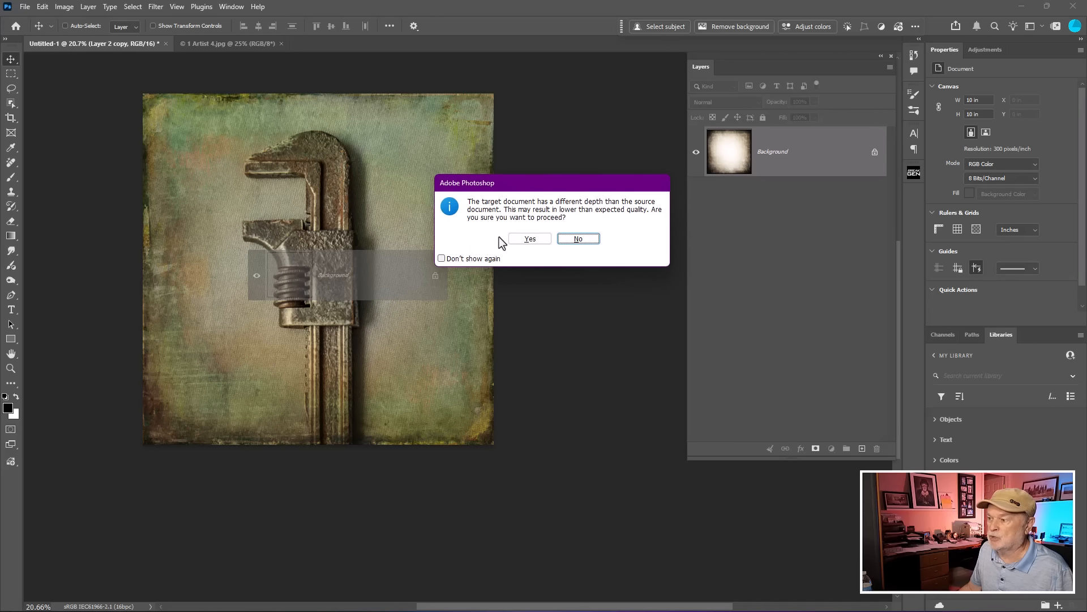
left_click(529, 240)
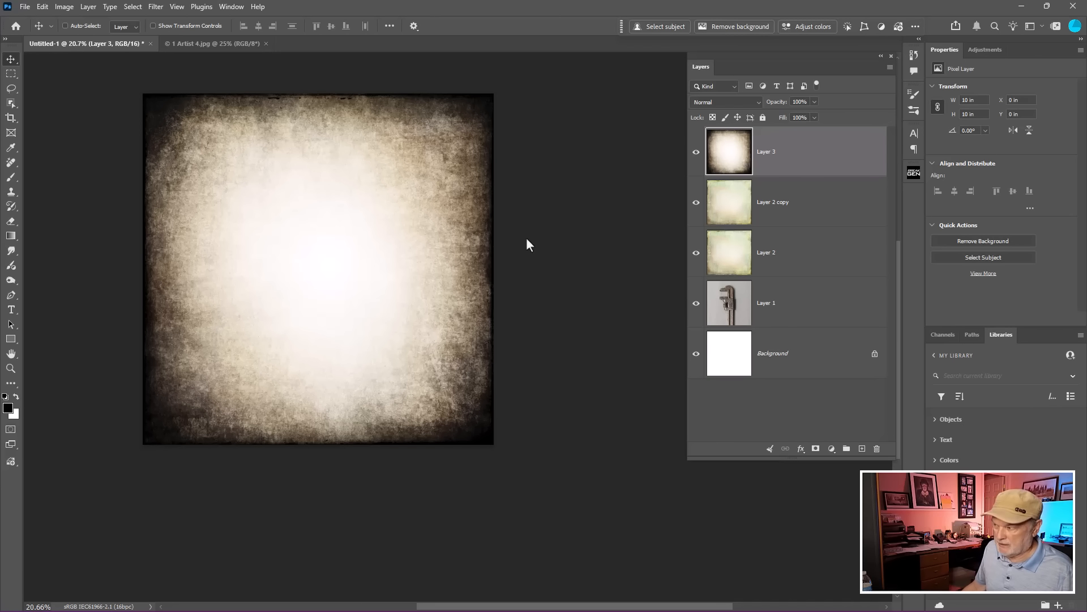
key("ctrl+t")
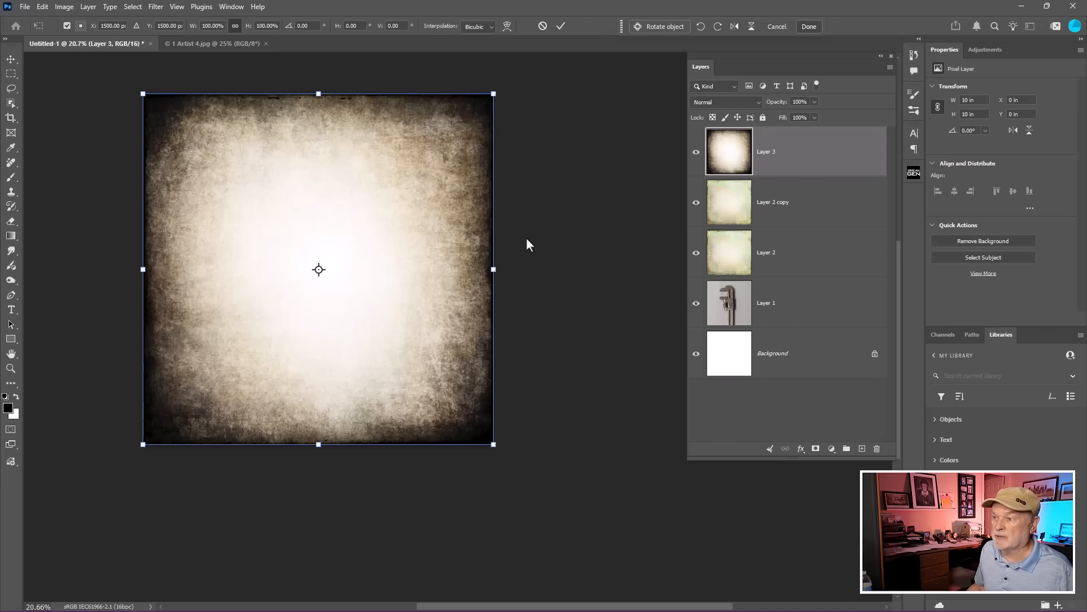
key("Return")
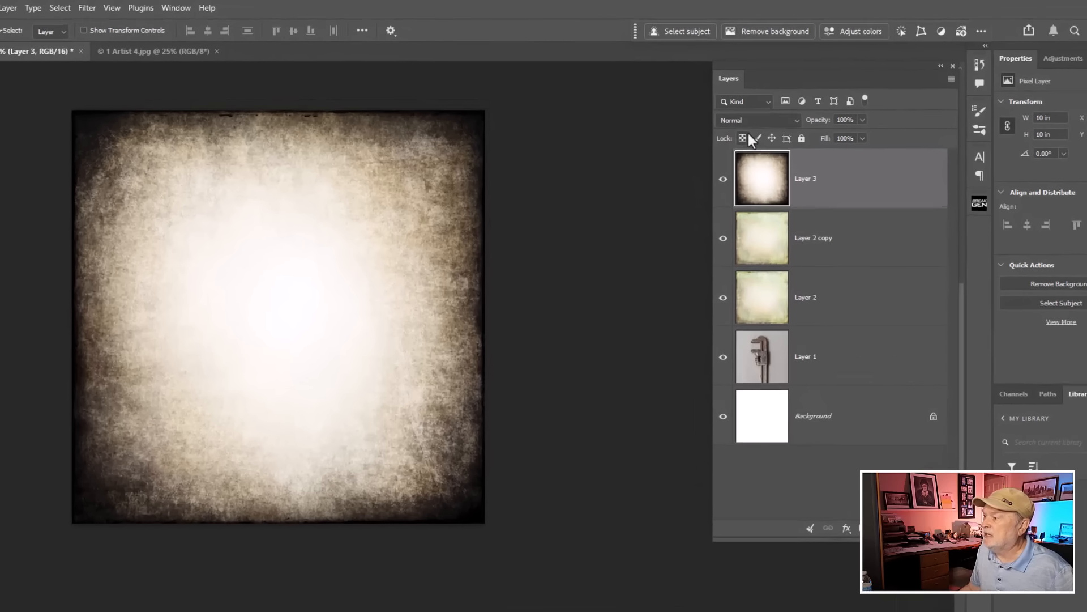
Try the Overlay blend mode on the dark-edged texture in Layer 3, and settle on Multiply.
left_click(727, 102)
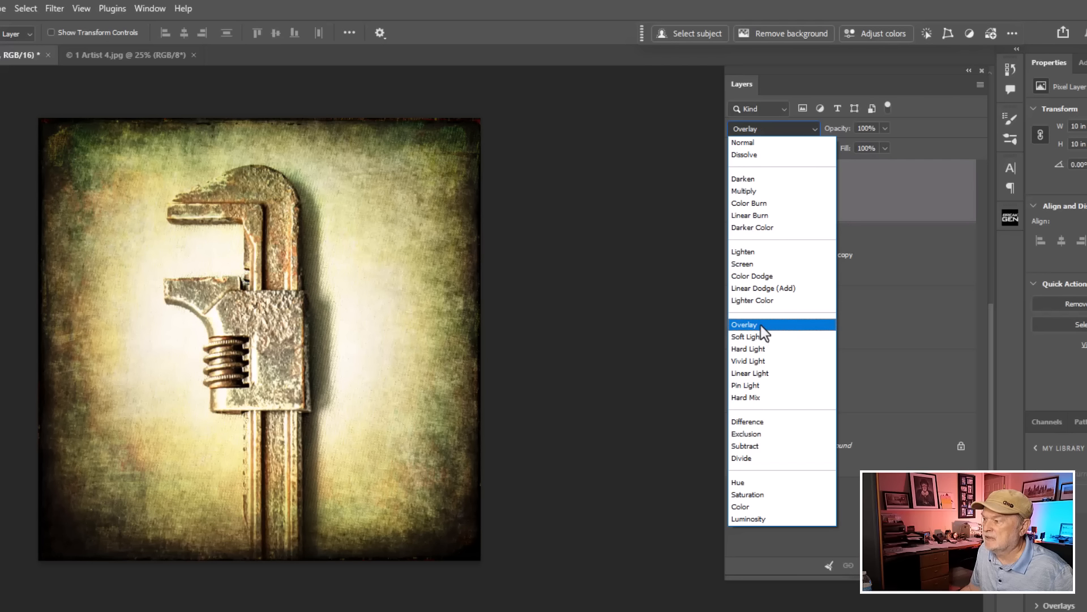
left_click(760, 325)
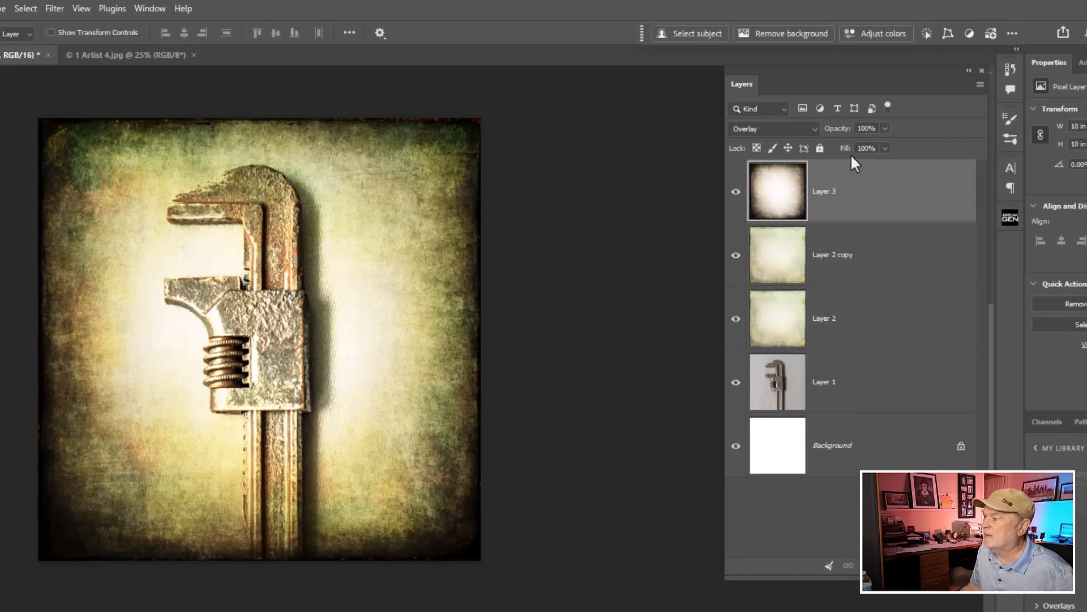
left_click(774, 129)
left_click(760, 191)
left_click(846, 129)
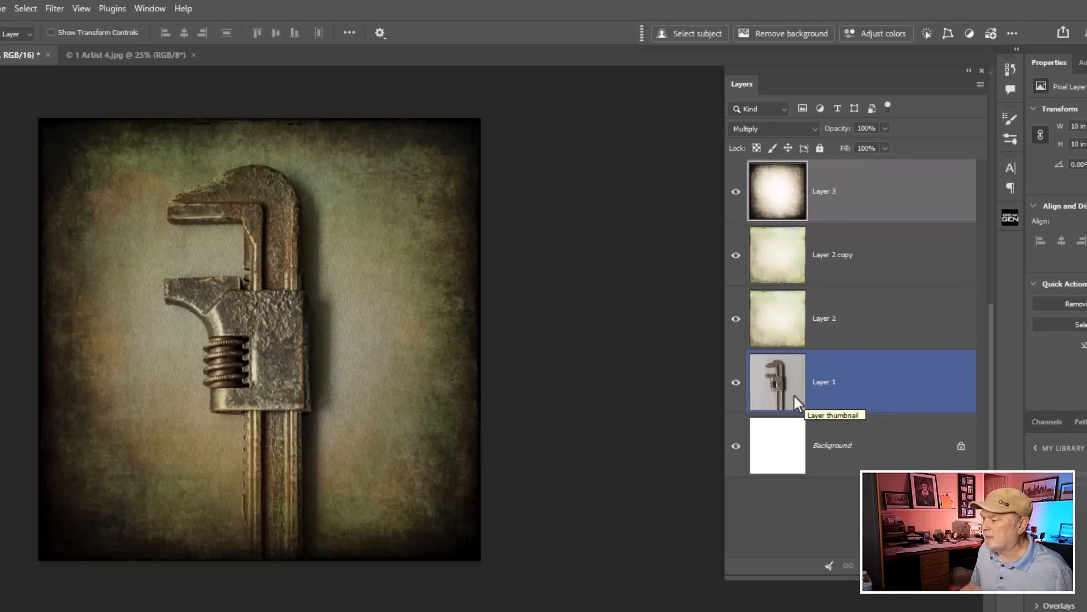
Select the wrench automatically from Layer 1, mask its shape out of the Layer 3 texture, and display the mask alone on the canvas.
left_click(779, 379)
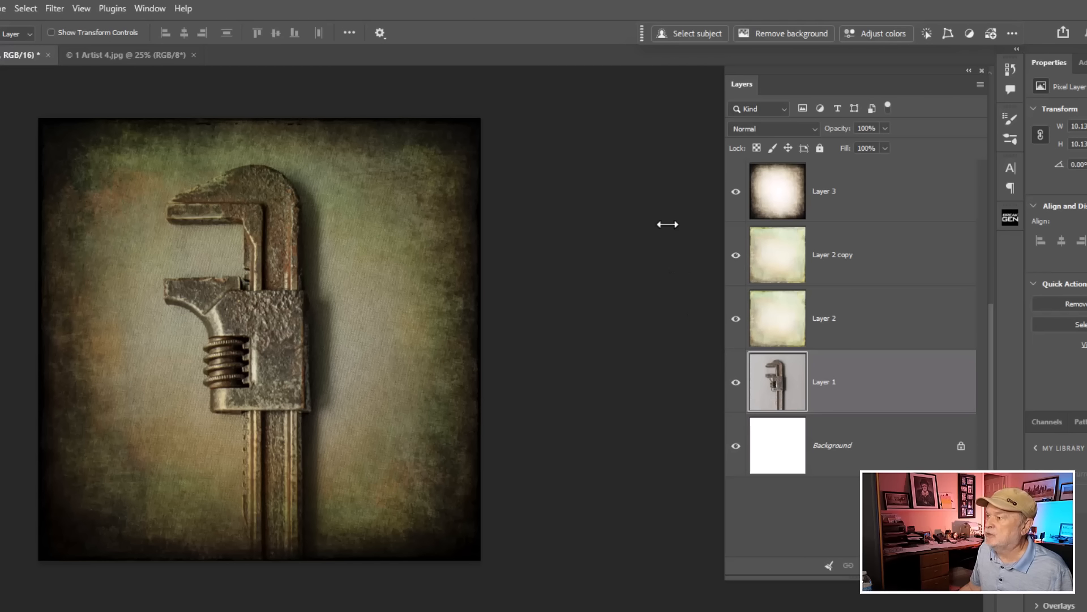
left_click(693, 37)
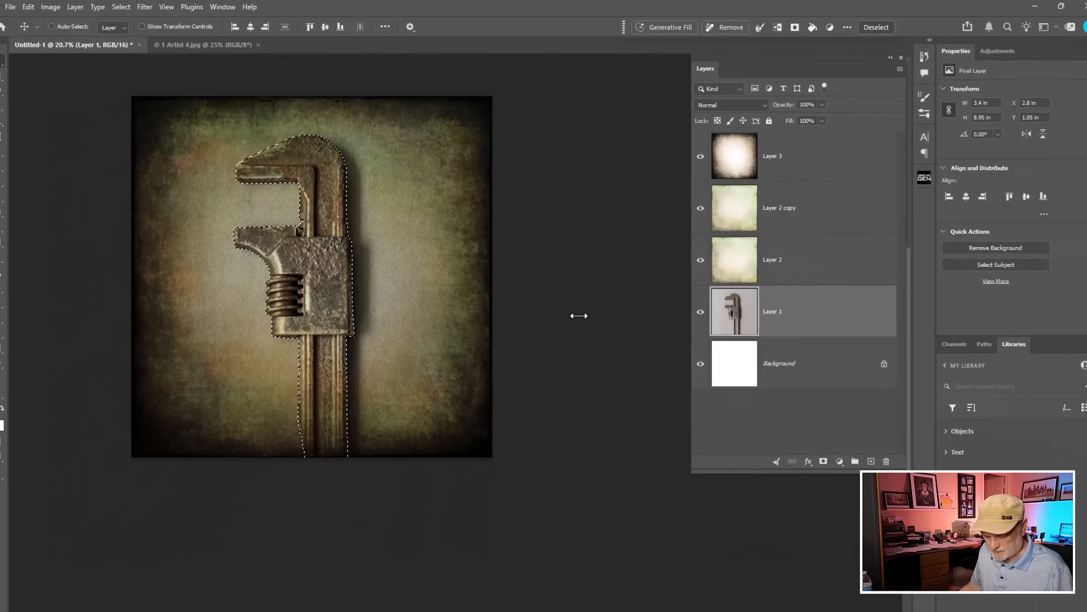
left_click(804, 155)
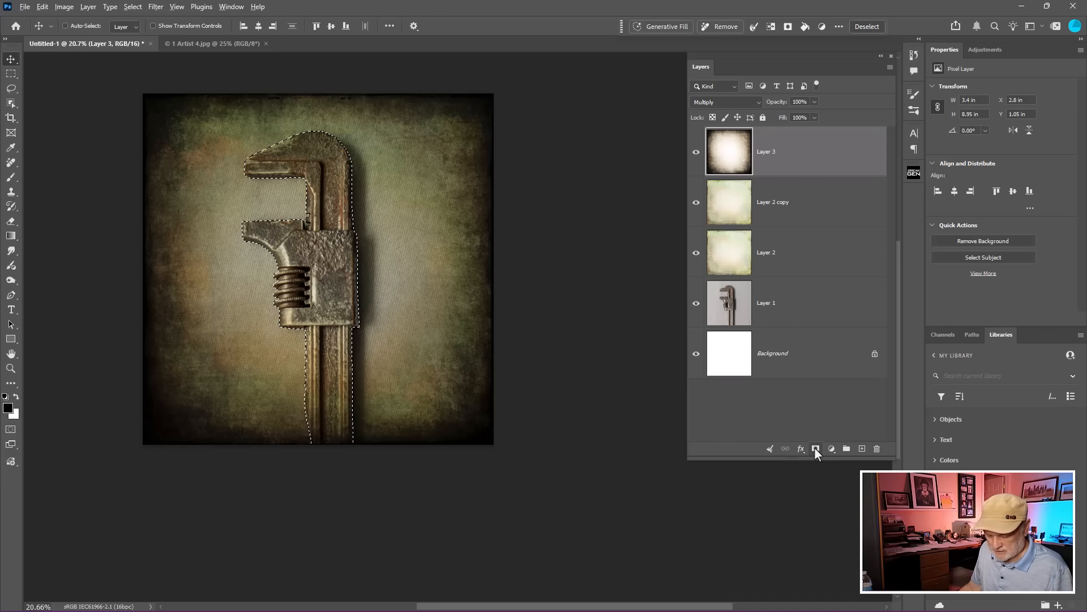
key("ctrl")
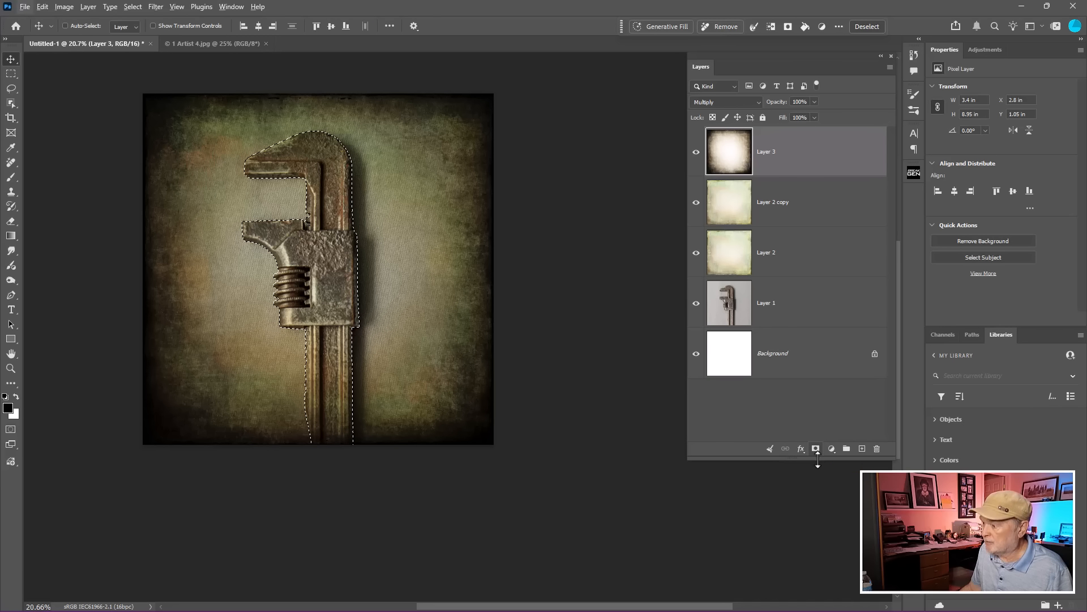
left_click(815, 448)
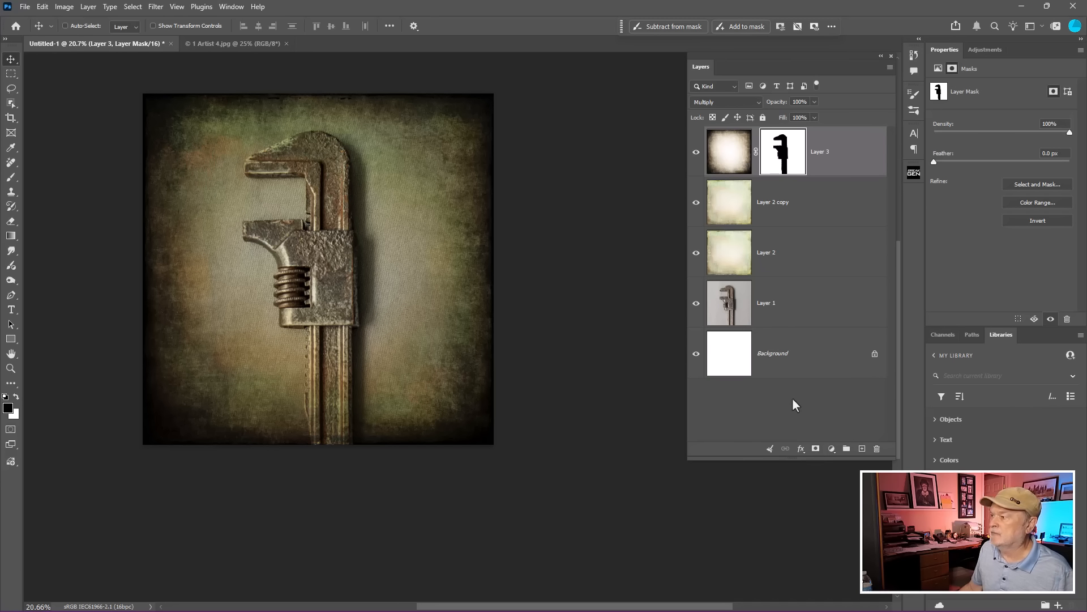
left_click(779, 160, "alt")
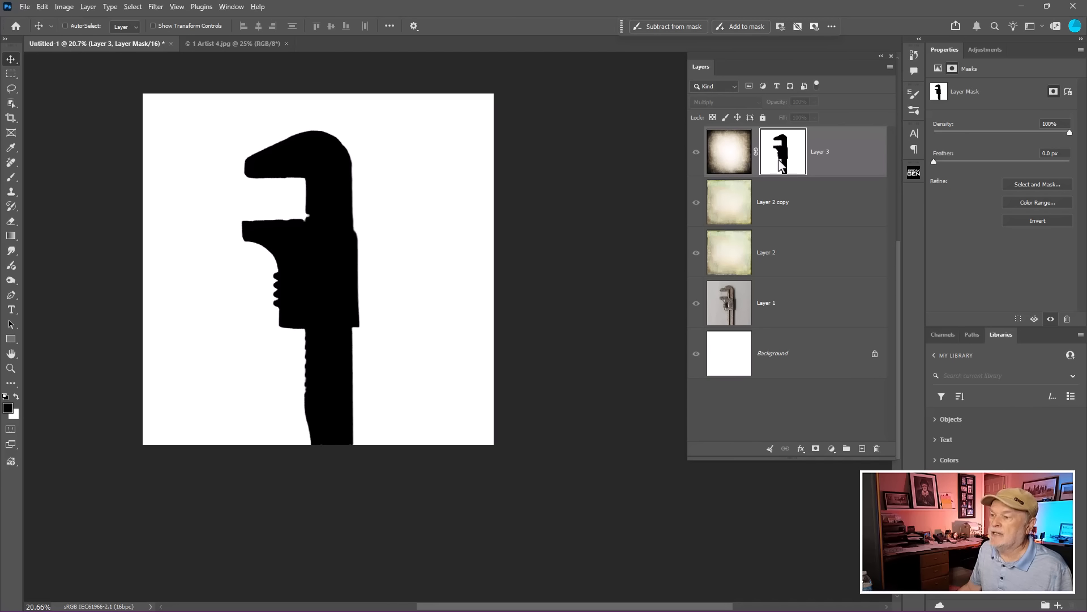
Return to the full image view and compare the wrench with Layer 3's mask disabled and enabled.
left_click(779, 159, "alt")
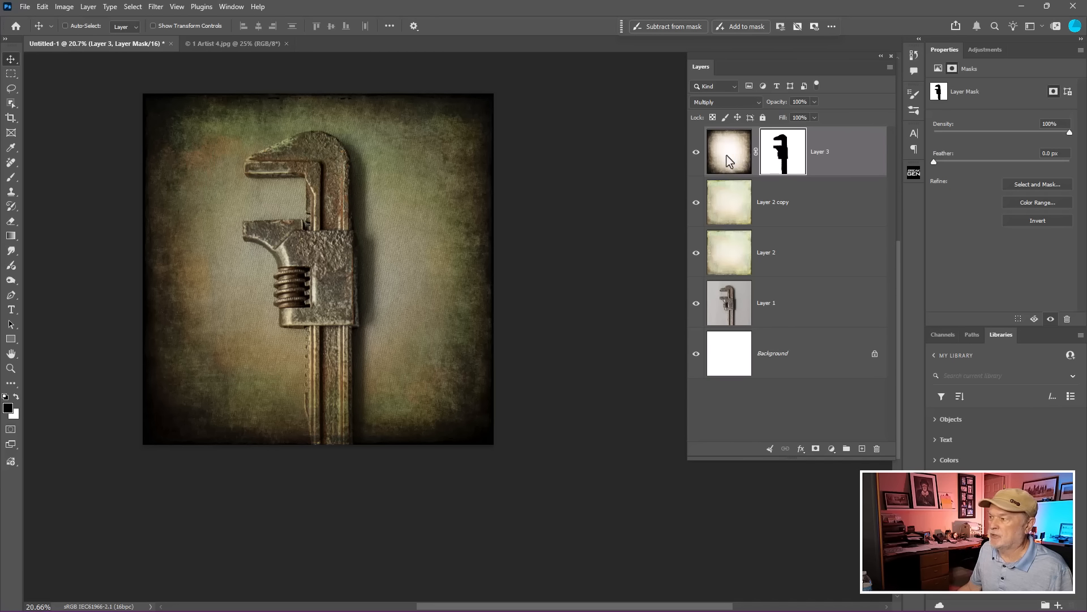
left_click(784, 157, "shift")
left_click(784, 154, "shift")
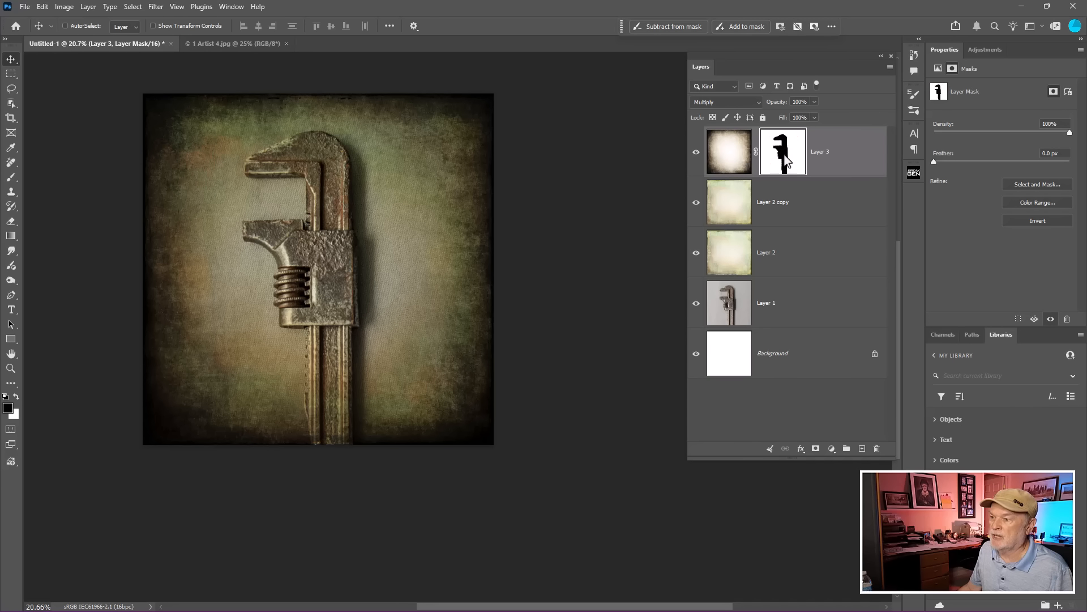
left_click(784, 155, "shift")
left_click(784, 154, "shift")
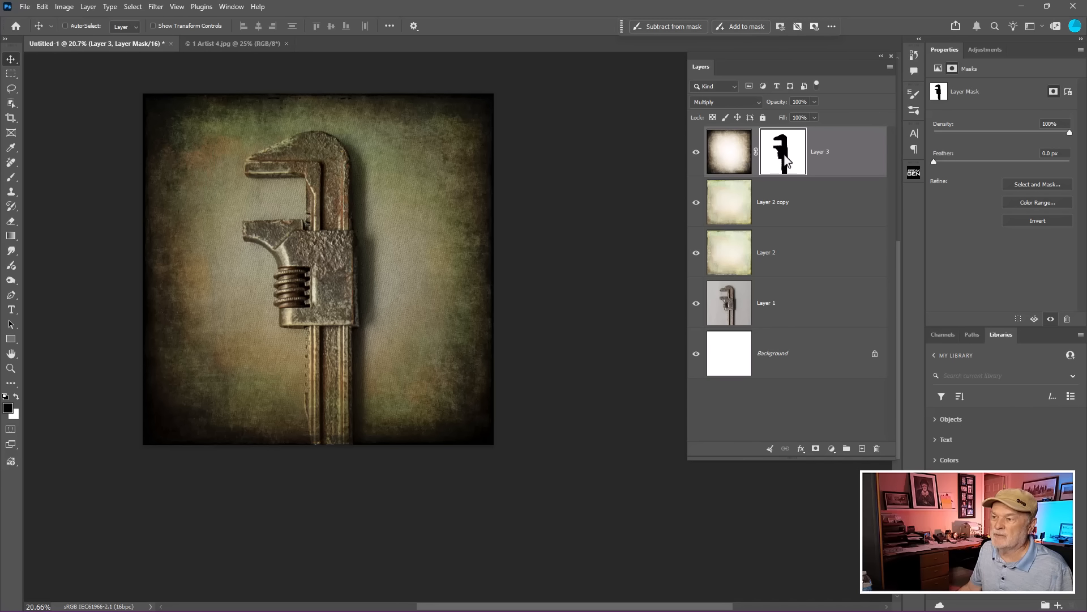
left_click(784, 155, "shift")
left_click(784, 155, "shift")
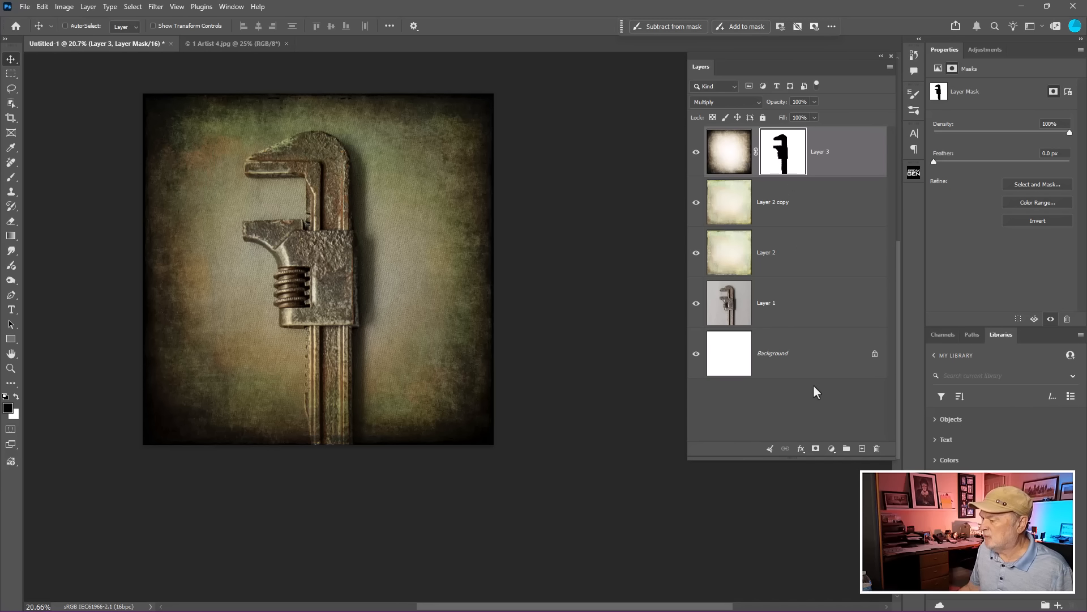
Add a Curves adjustment layer on top with an S-curve: anchor 128, raise input 170 to 186, and lower input 76 to 62.
left_click(831, 448)
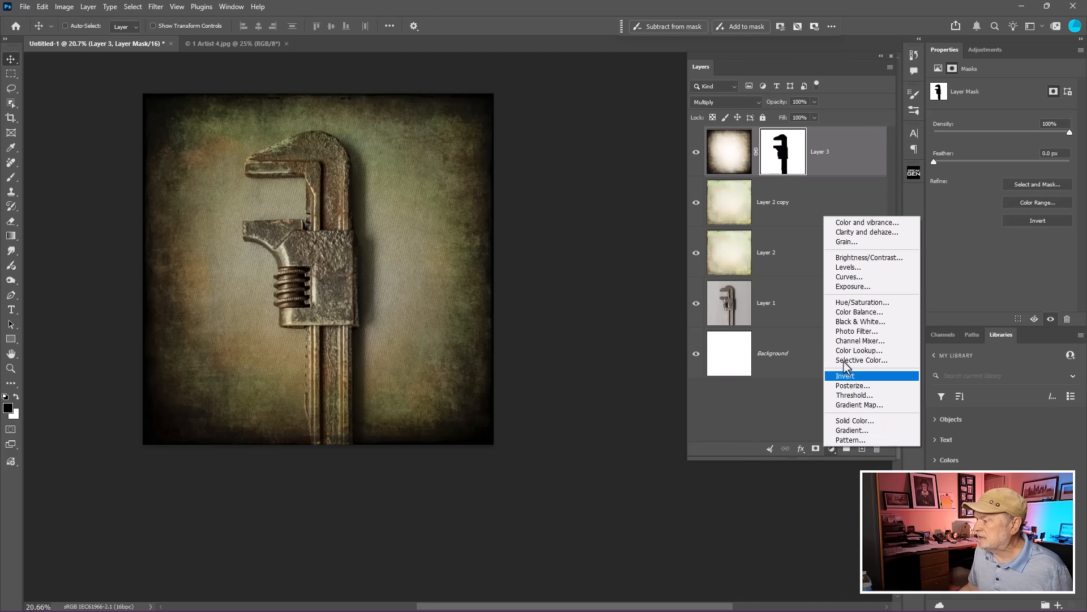
left_click(845, 275)
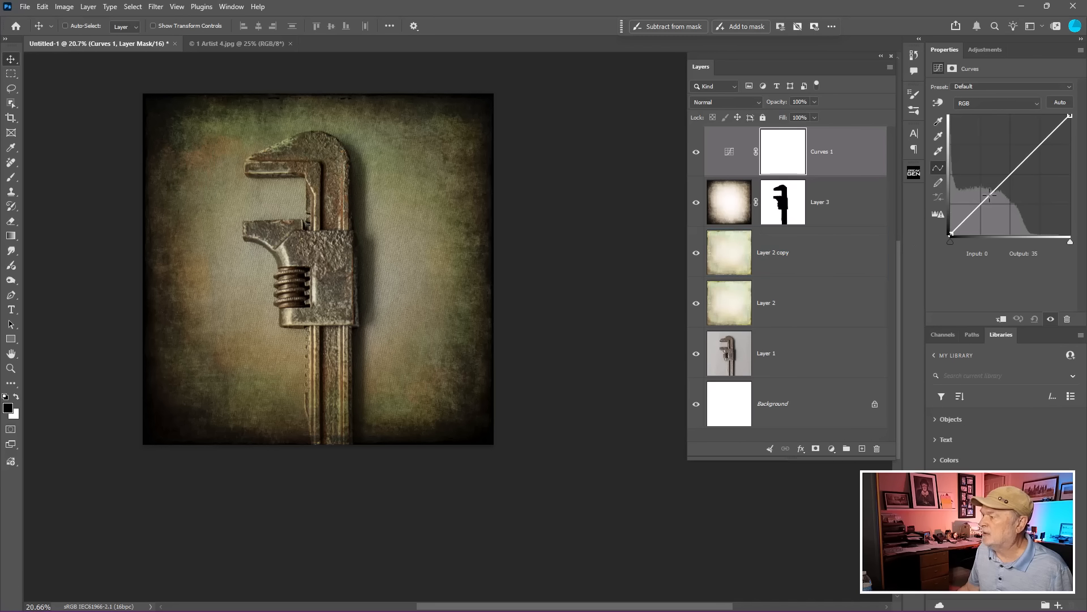
left_click(1010, 174)
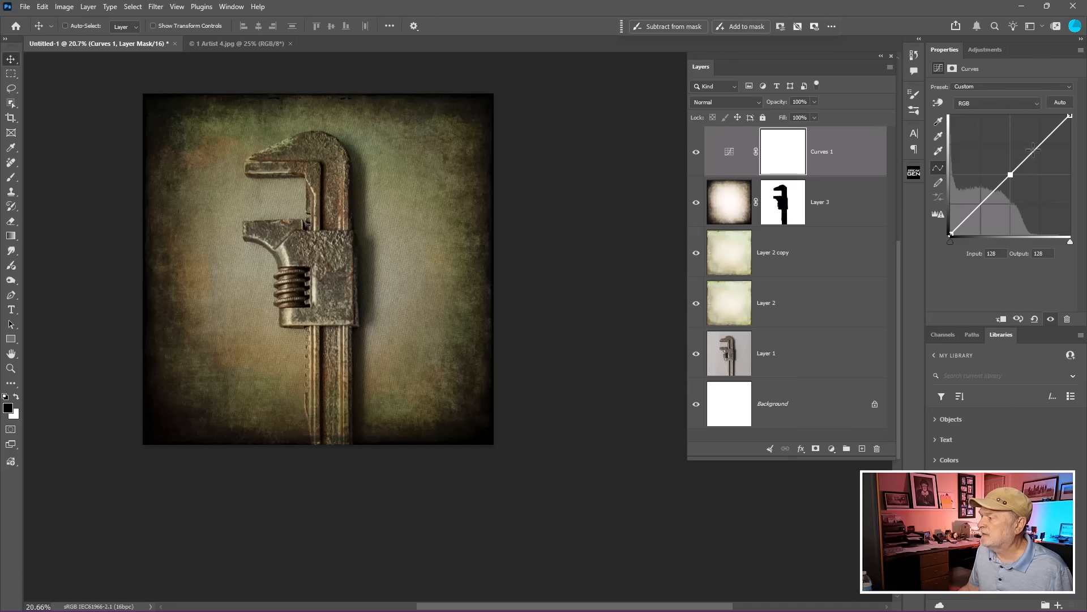
left_click_drag(1030, 154, 1030, 147)
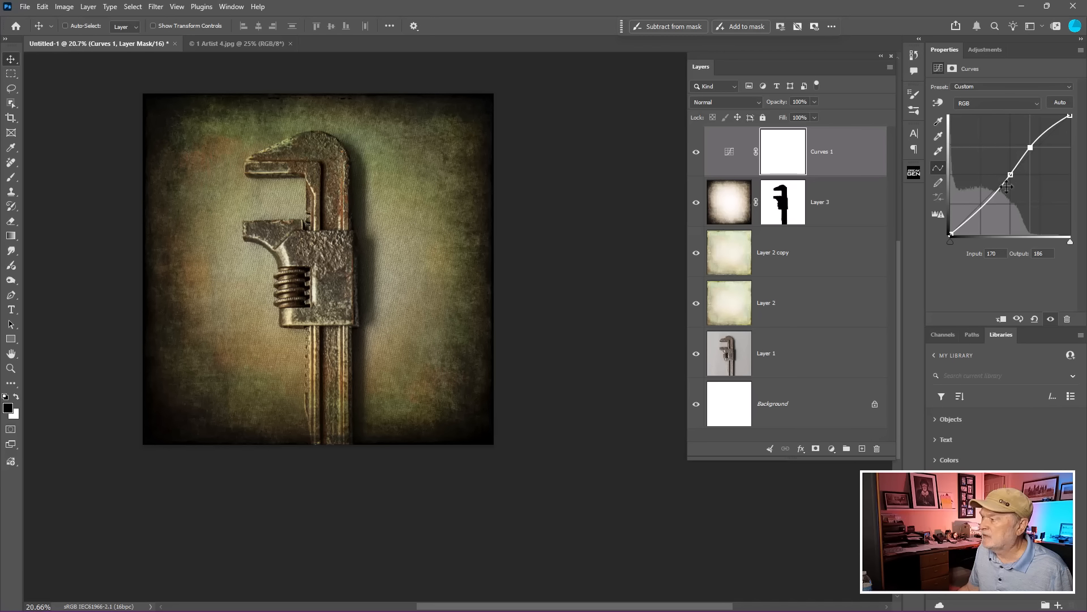
left_click_drag(984, 200, 987, 205)
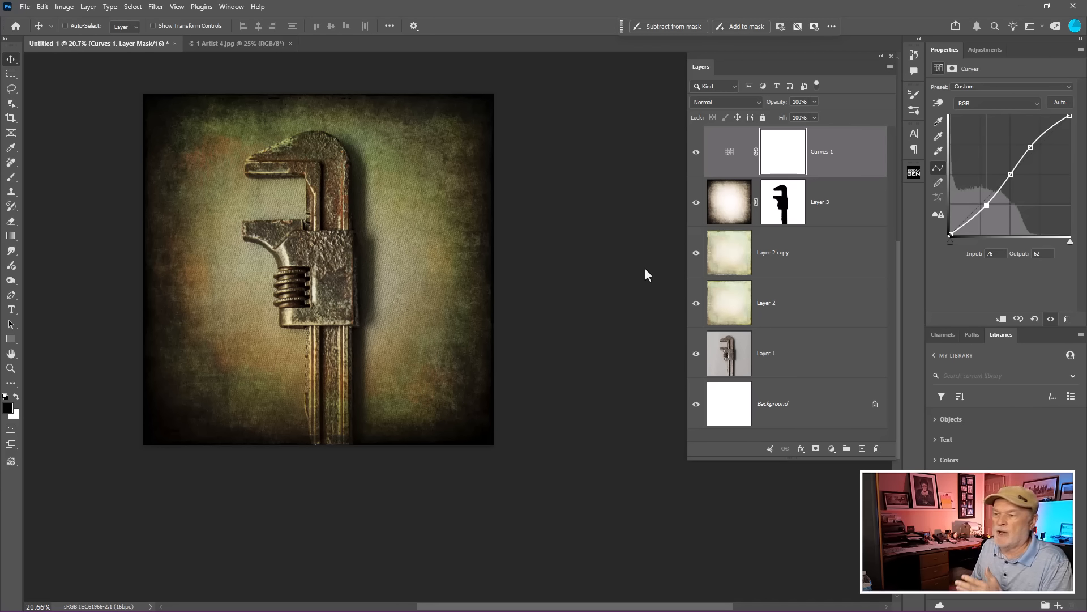
Review the layer stack from Layer 1 up to Curves 1, including the Layer 3 mask.
left_click(725, 356)
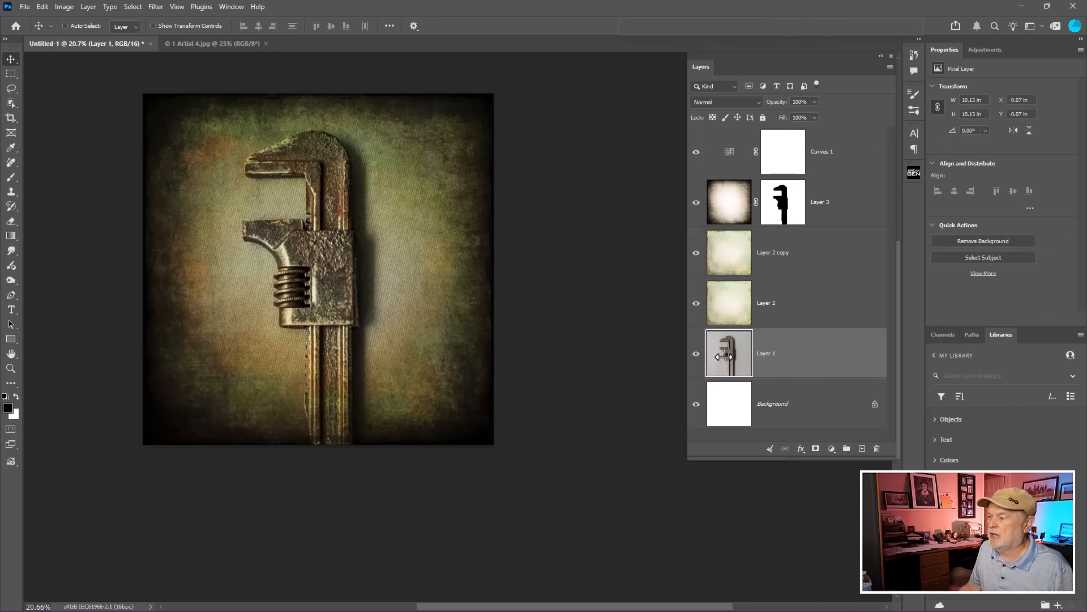
left_click(731, 310)
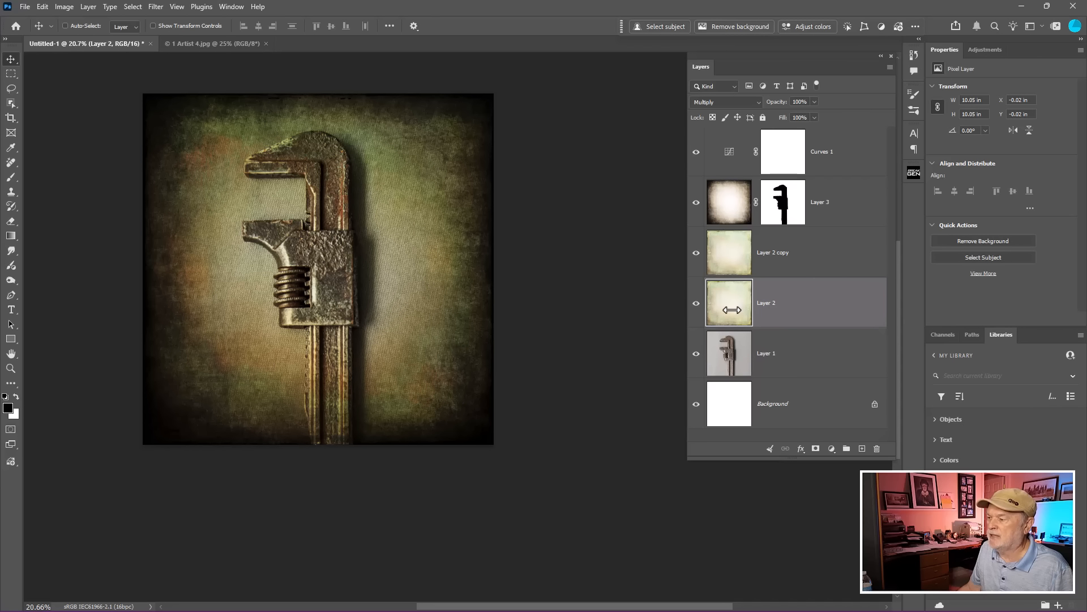
left_click(736, 248)
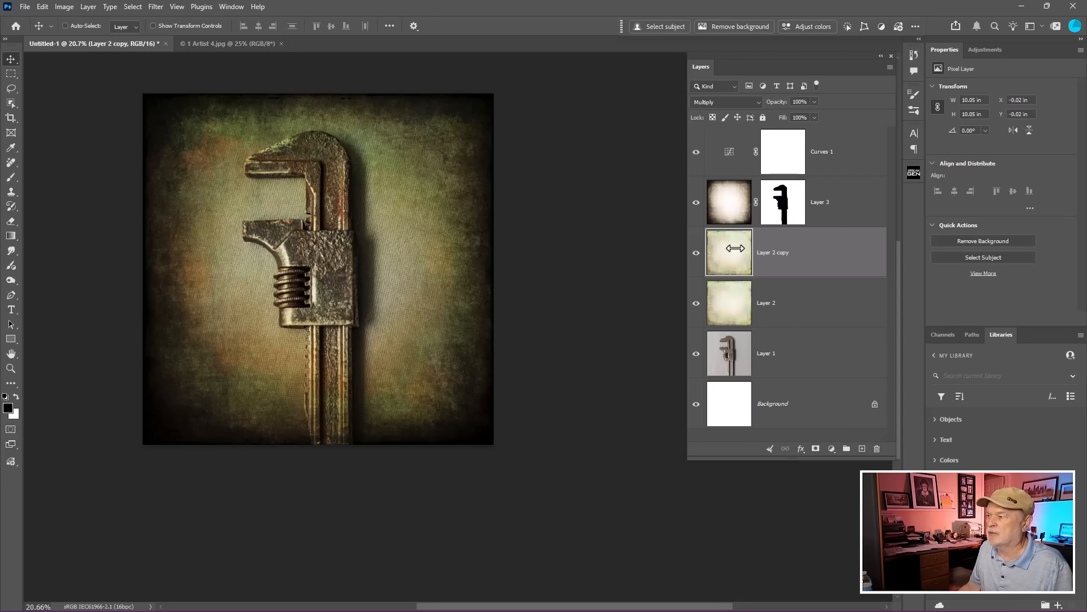
left_click(733, 195)
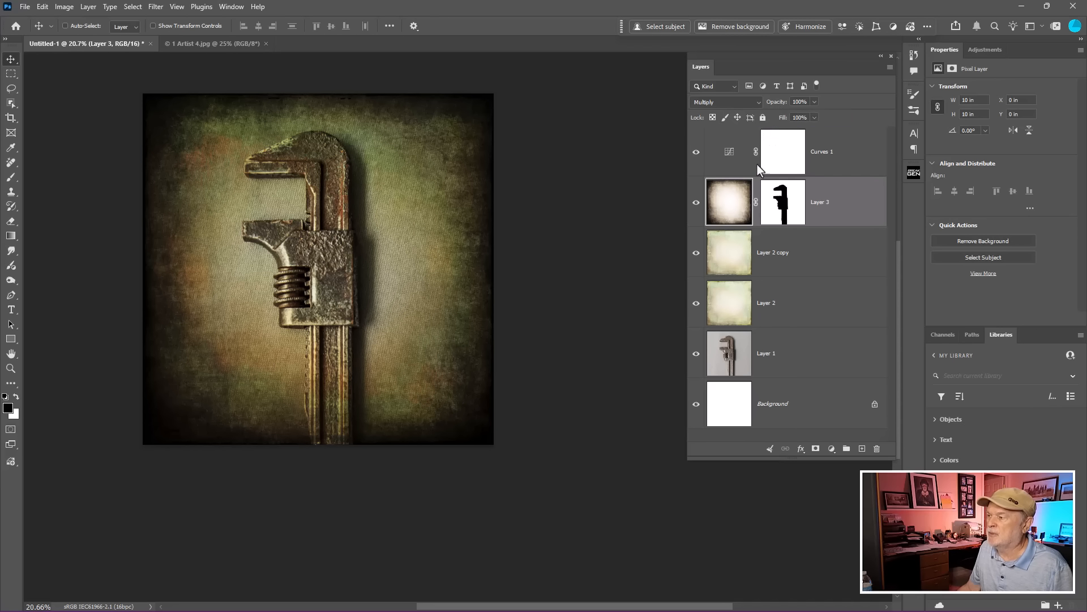
left_click(791, 208)
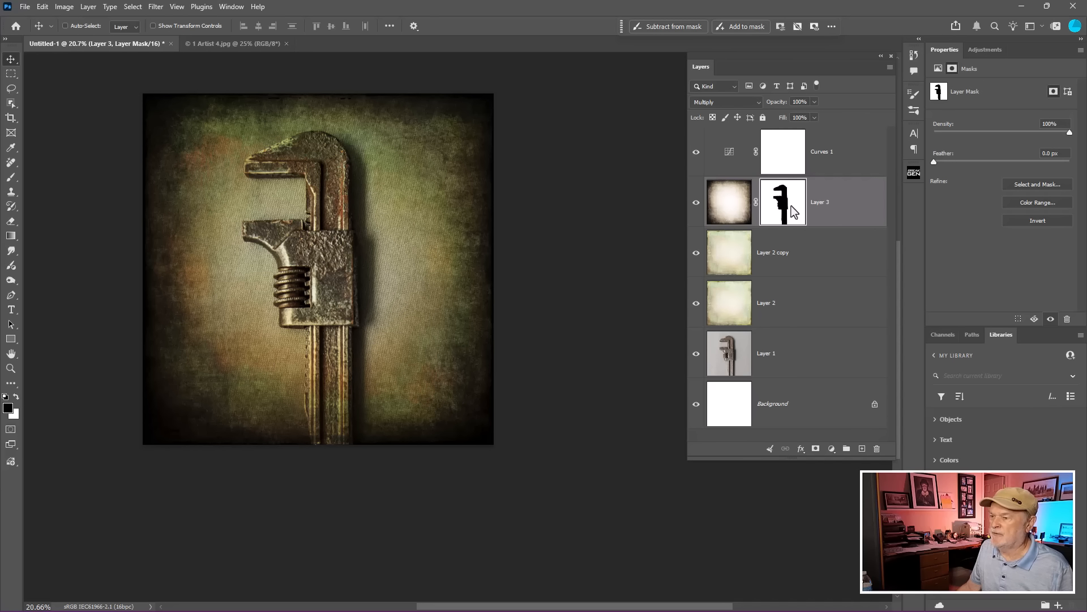
left_click(739, 209)
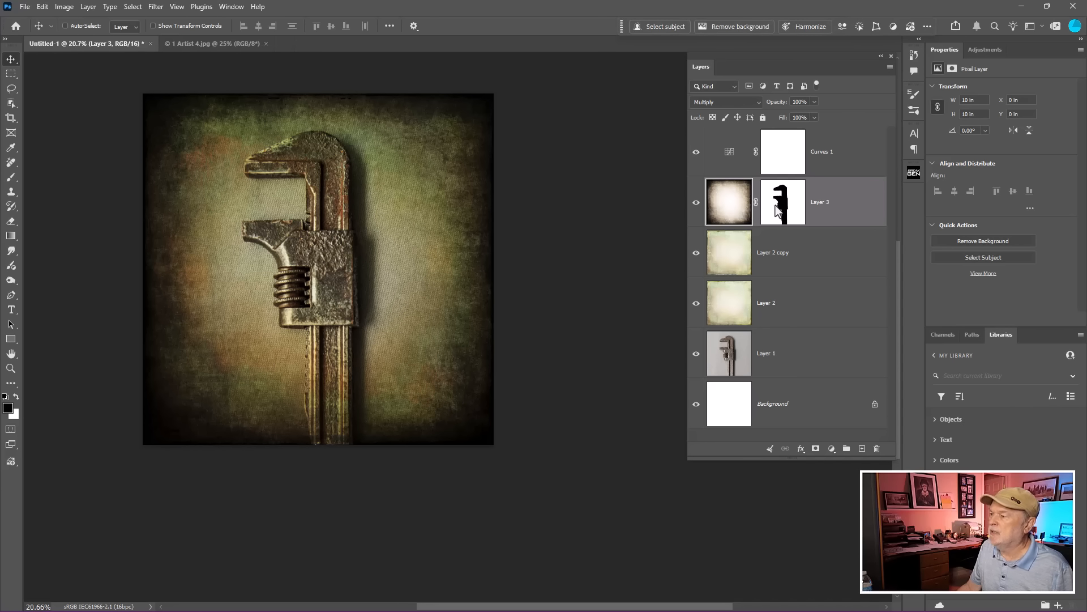
left_click(719, 151)
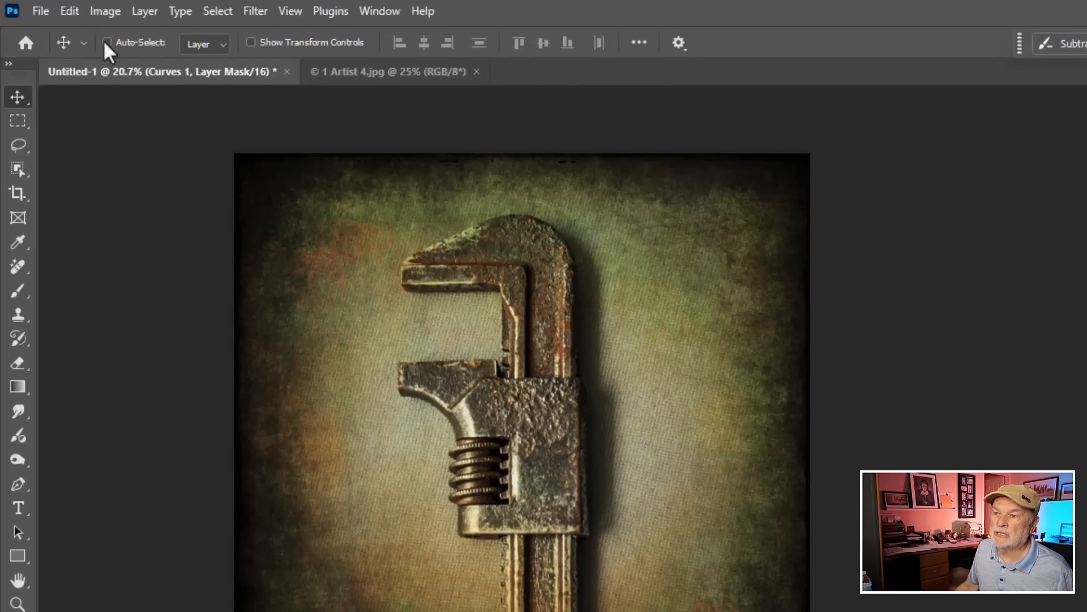
Duplicate the Untitled-1 document with all its layers under the name Wrench.
left_click(105, 13)
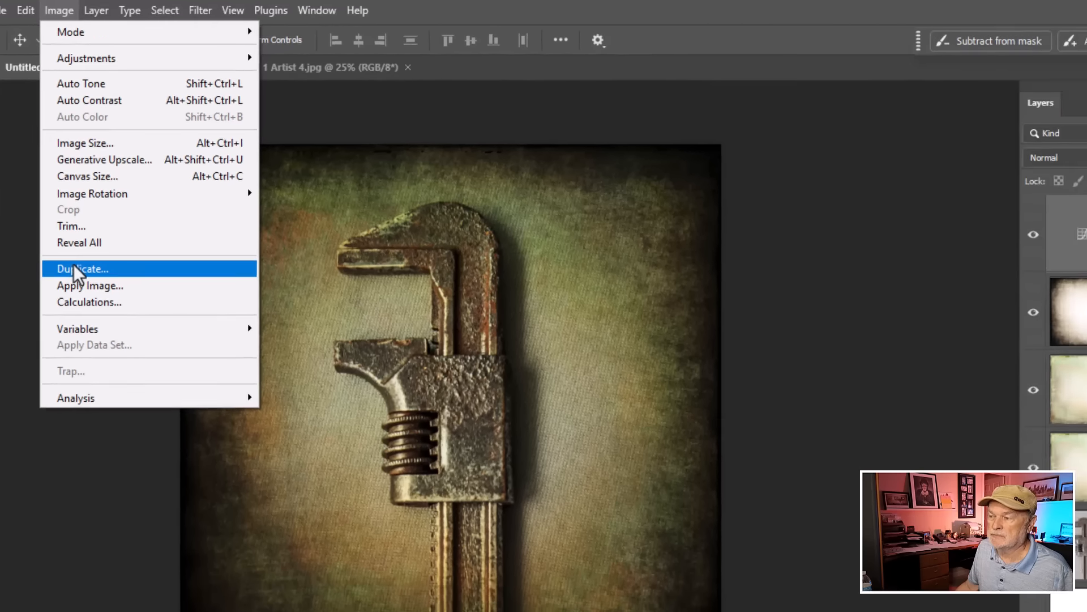
left_click(120, 284)
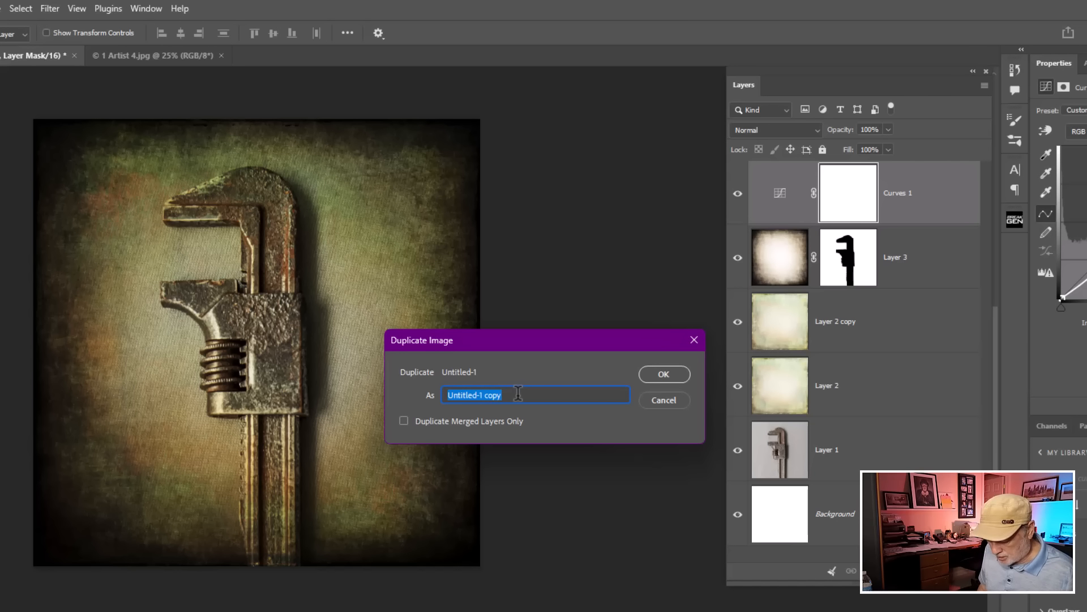
type("Wre")
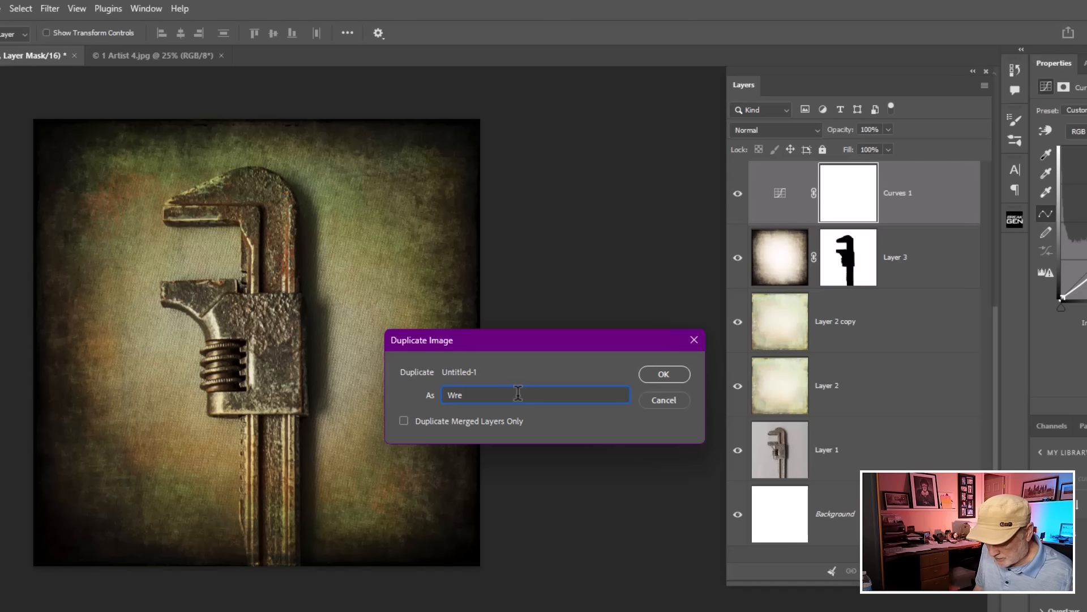
type("nch")
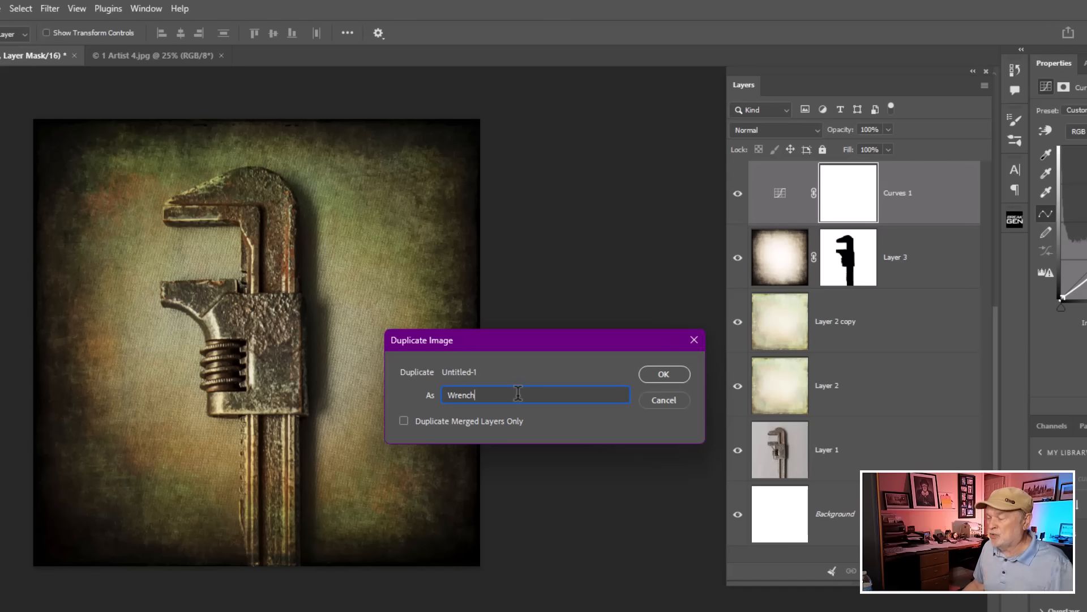
left_click(660, 372)
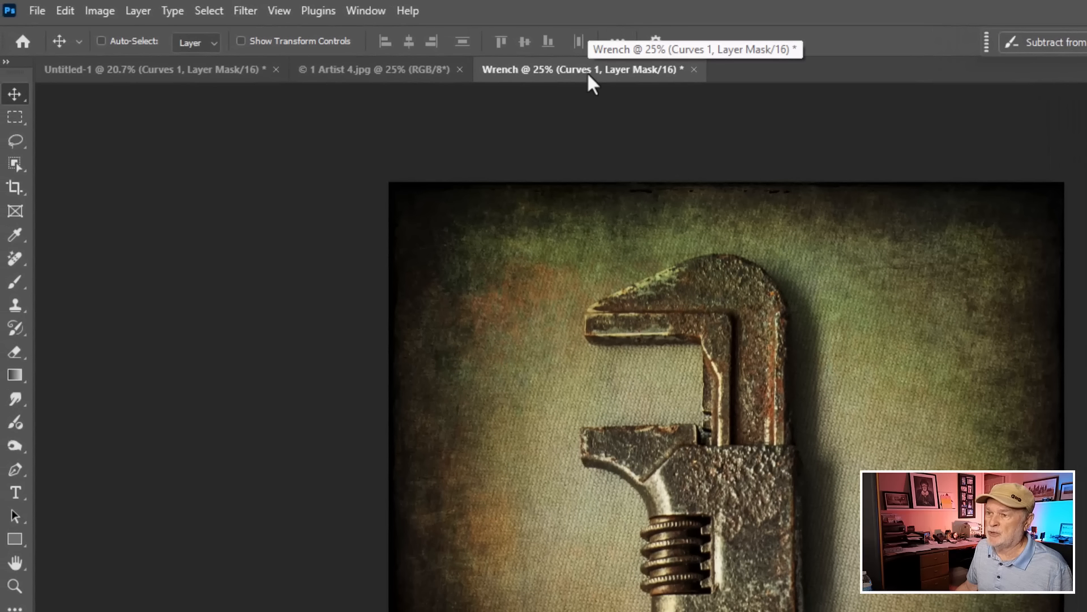
Close the original Untitled-1 document without saving its changes.
left_click(152, 75)
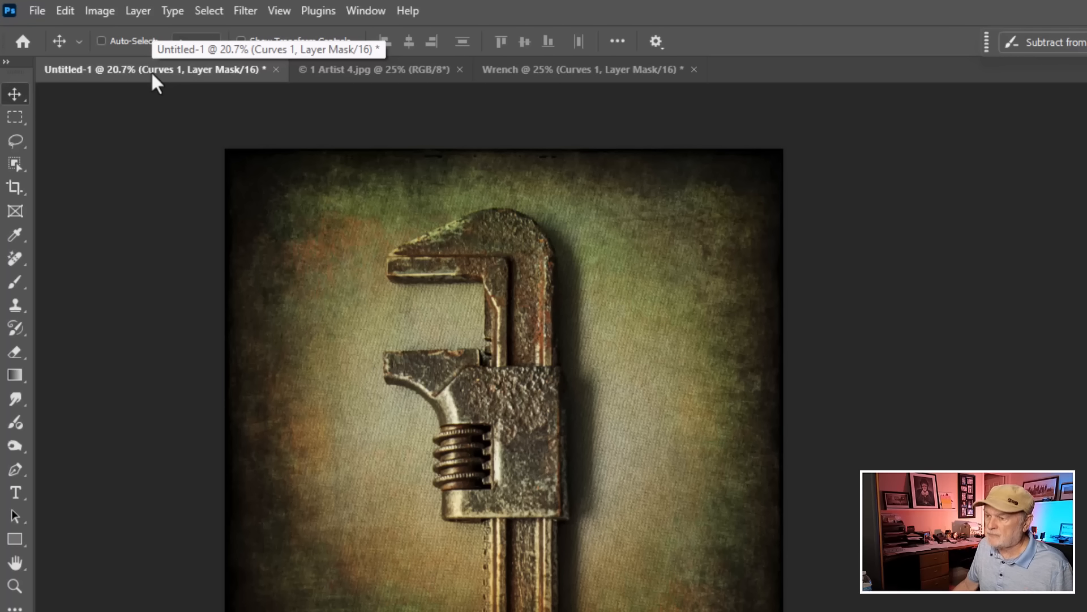
left_click(276, 69)
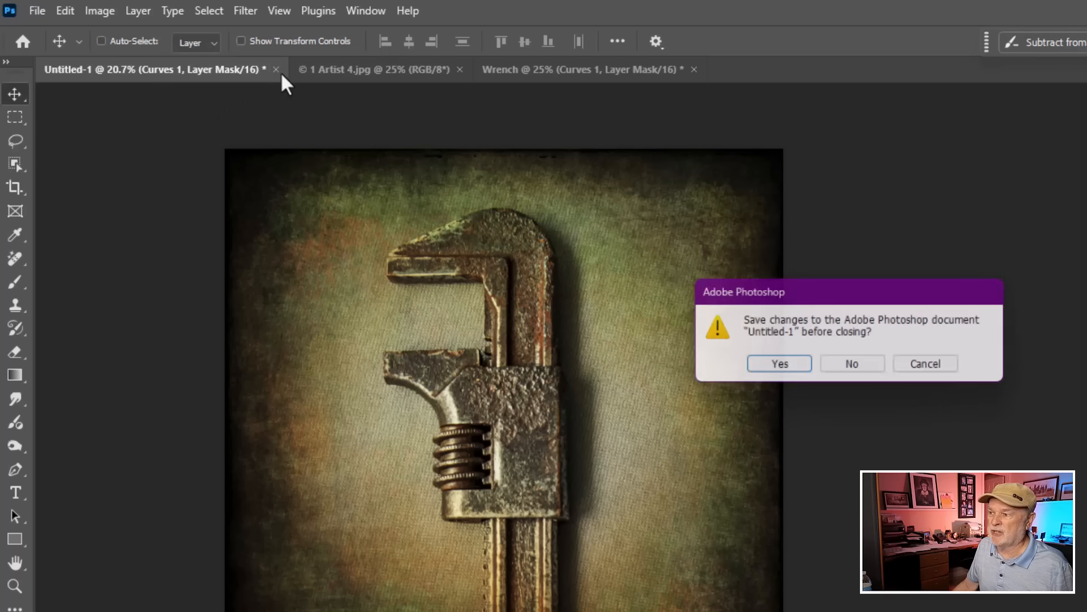
left_click(850, 365)
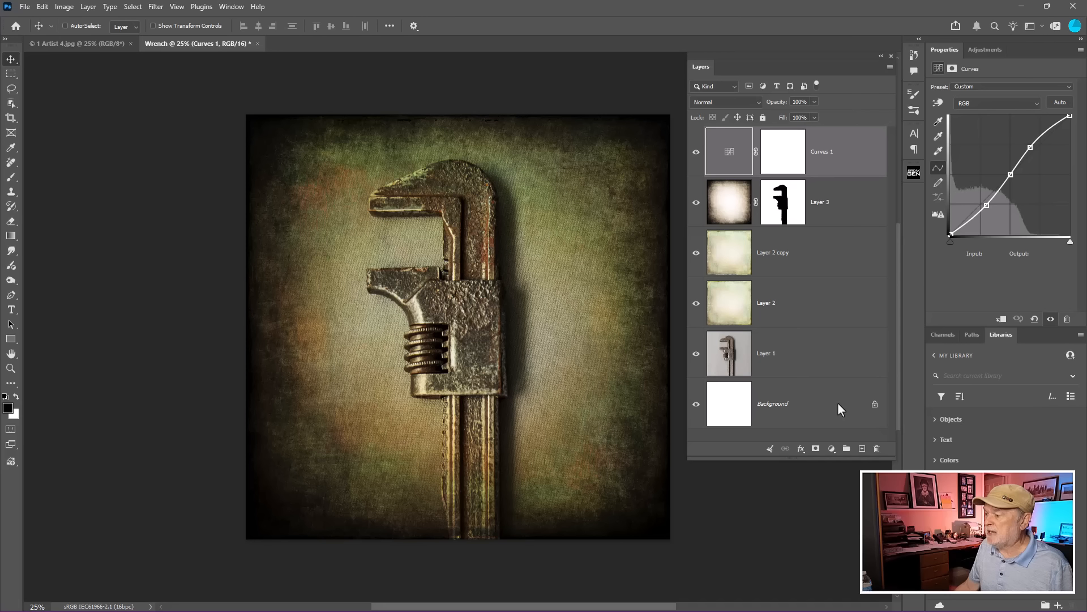
Merge all layers of Wrench, from Curves 1 down to Background, into one and bring up the save commands.
left_click(834, 404, "shift")
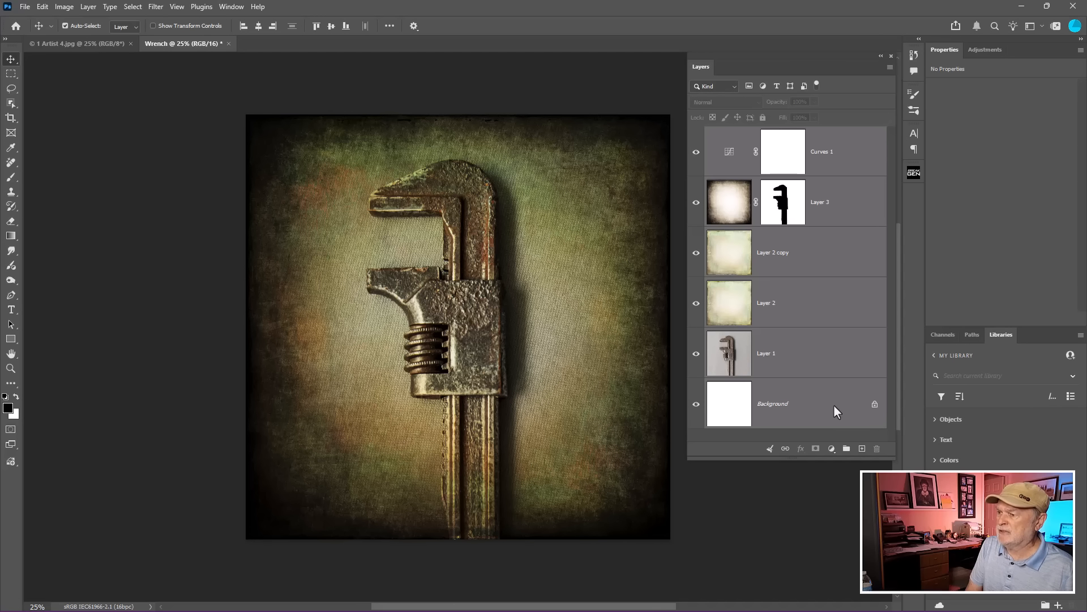
key("ctrl+e")
left_click(24, 7)
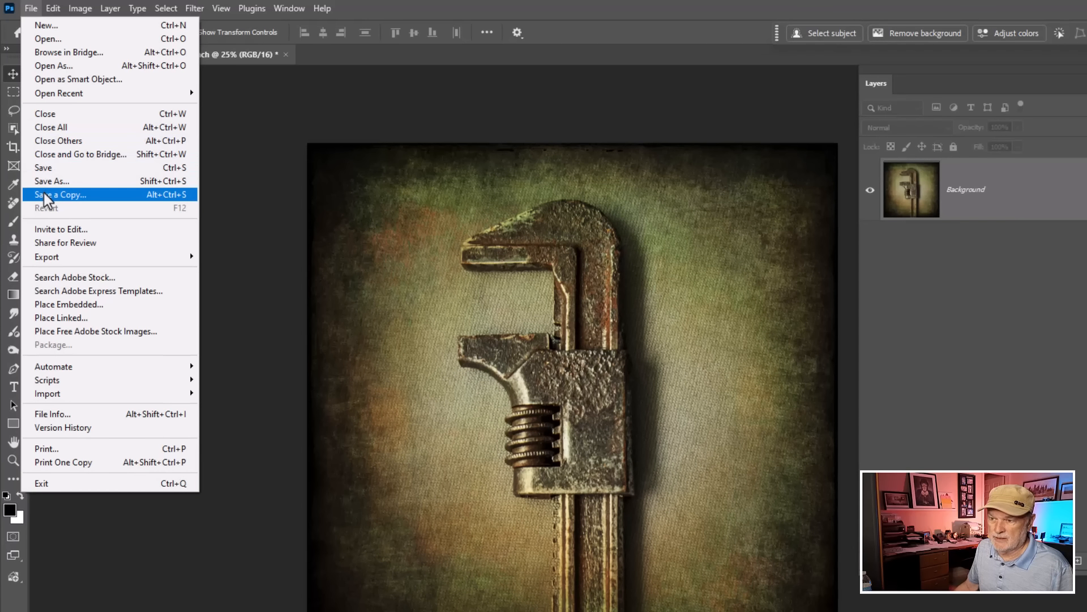
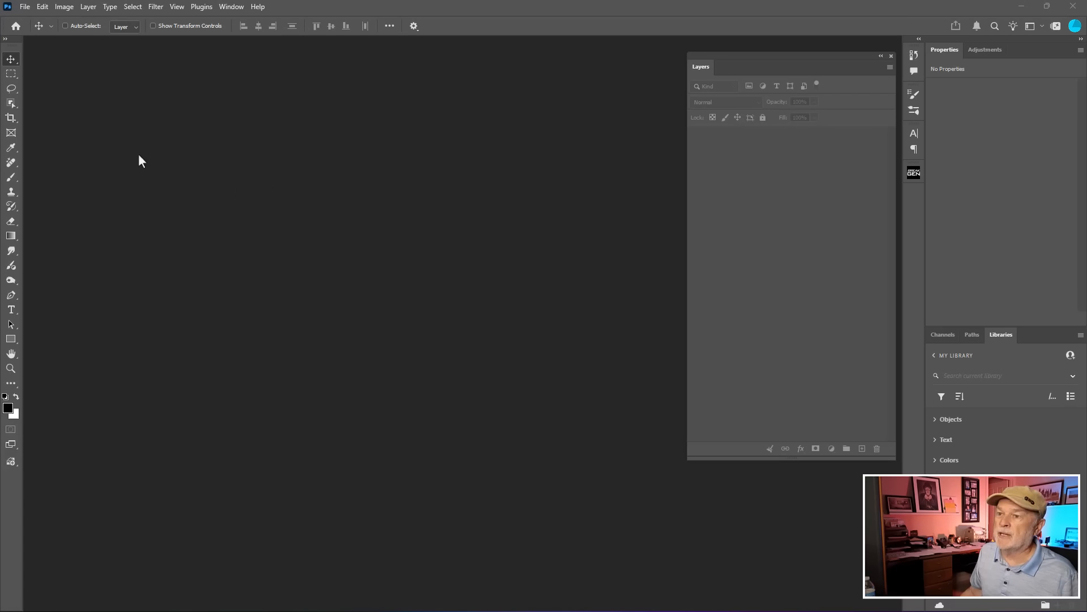
Create a new 20 x 20 inch document at 300 pixels/inch, RGB Color, 16 bit, with a white background.
left_click(26, 9)
left_click(33, 20)
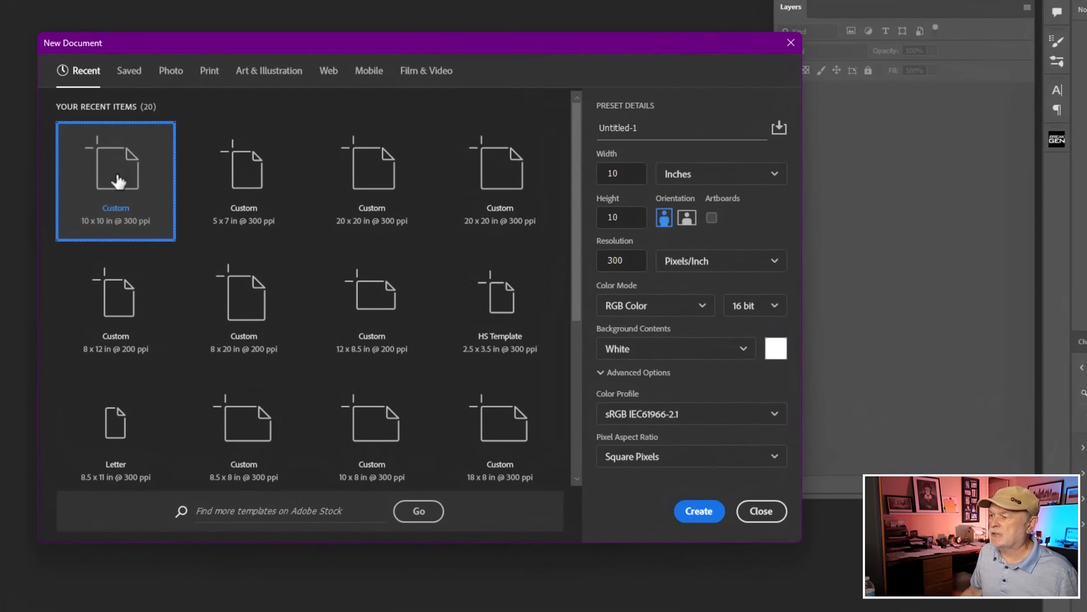
left_click(608, 174)
type("20")
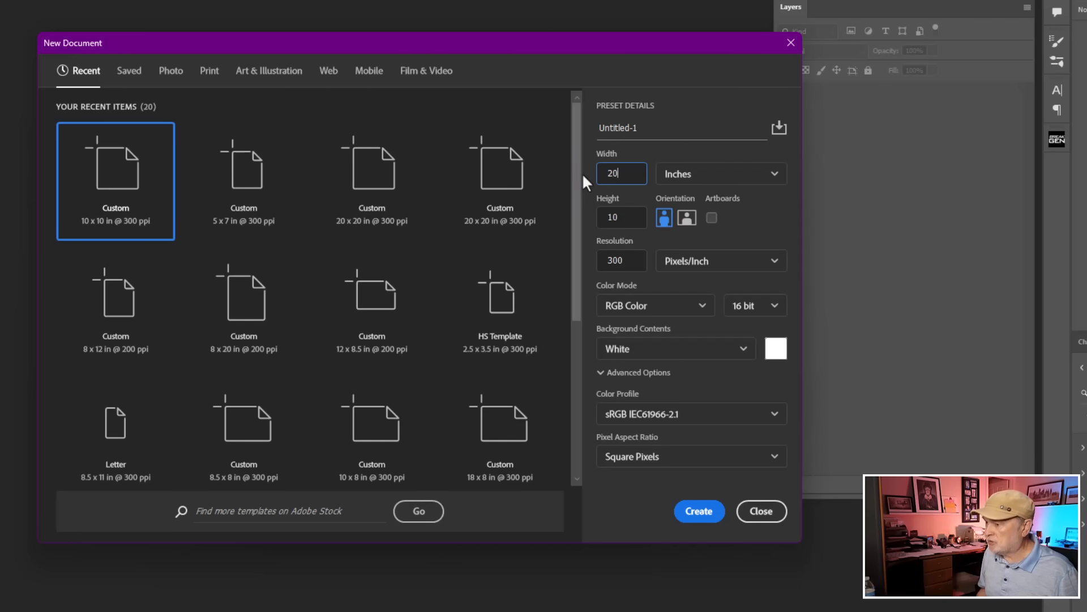
left_click(624, 219)
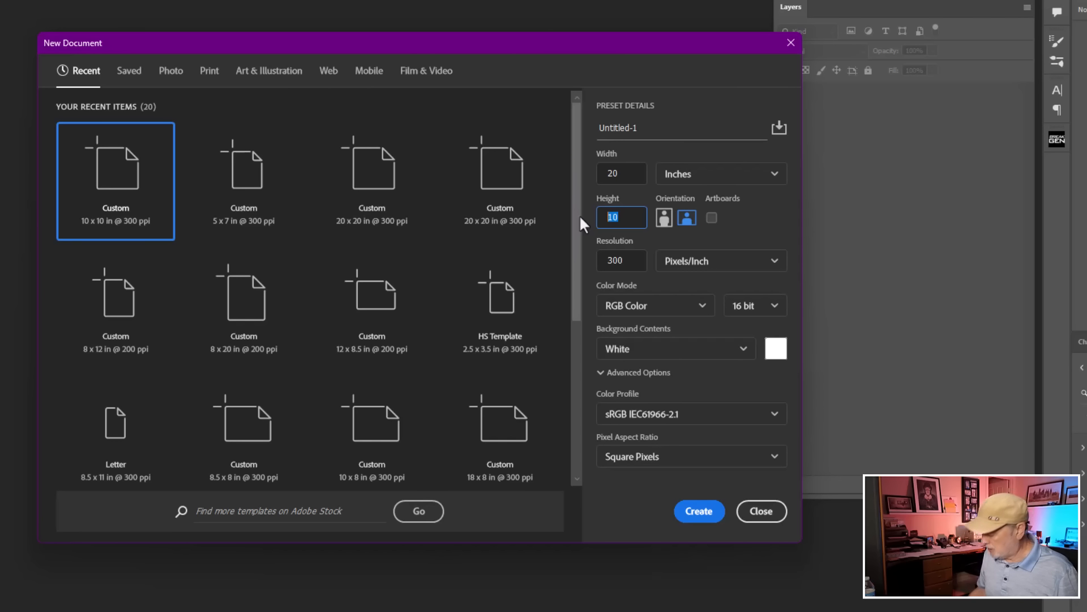
type("20")
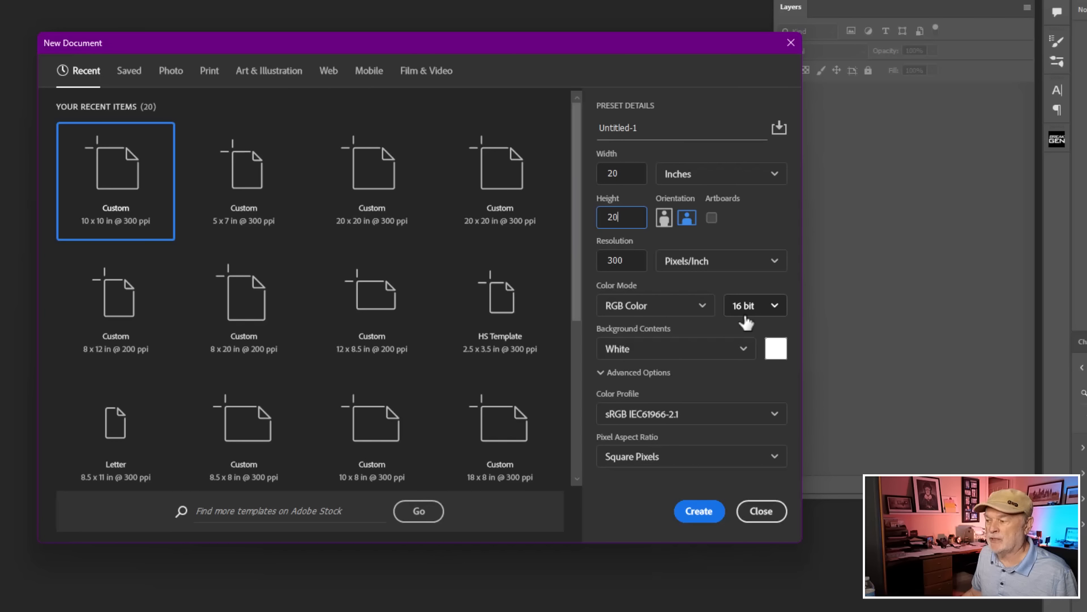
key("ctrl")
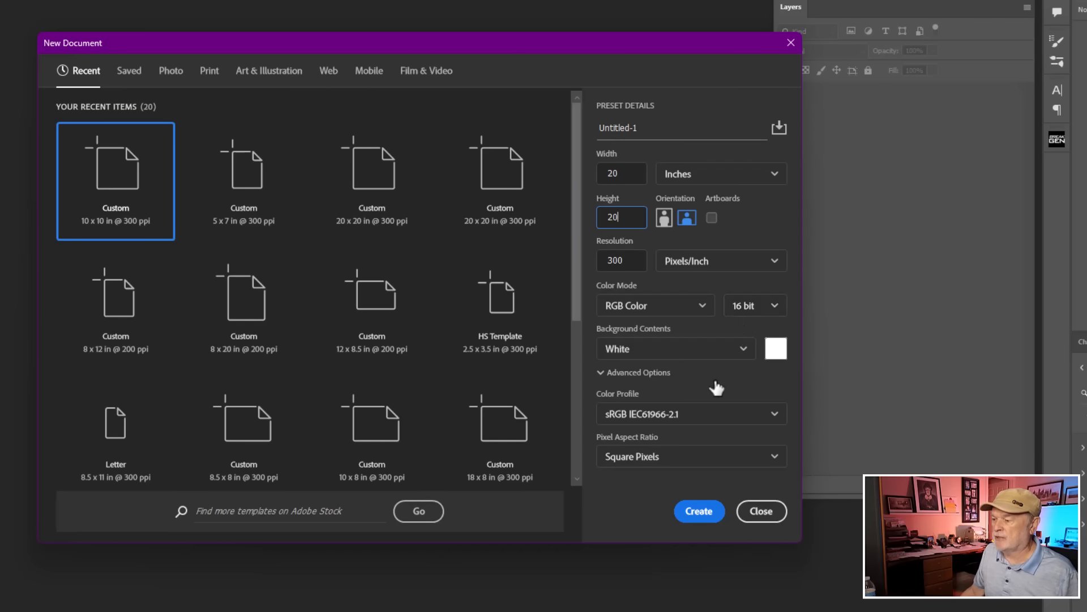
left_click(700, 511)
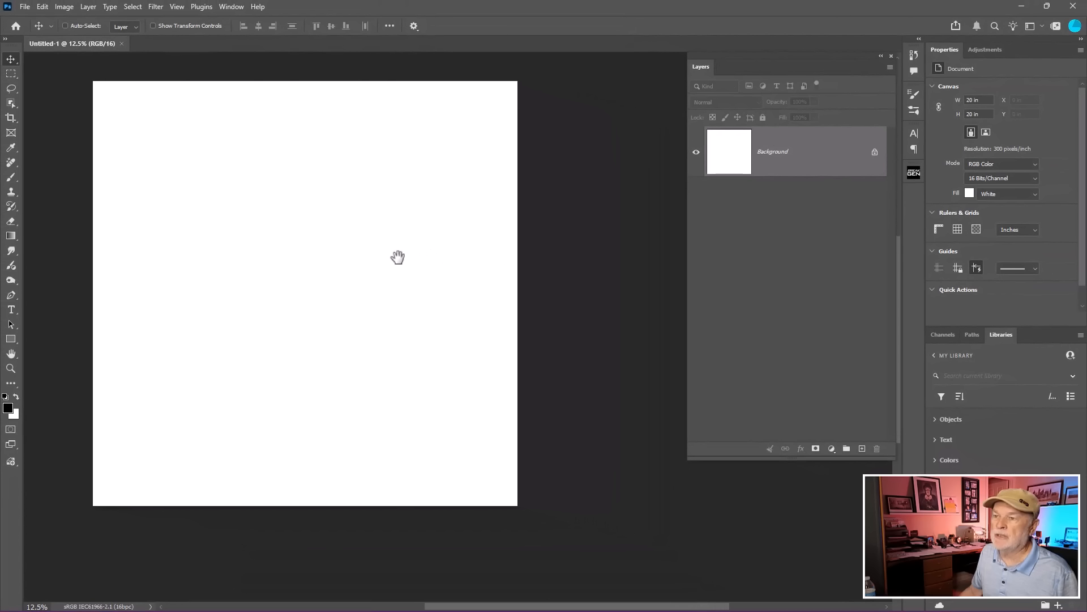
Start a new guide layout for the blank canvas with 2 columns and 2 rows.
left_click_drag(398, 257, 364, 253)
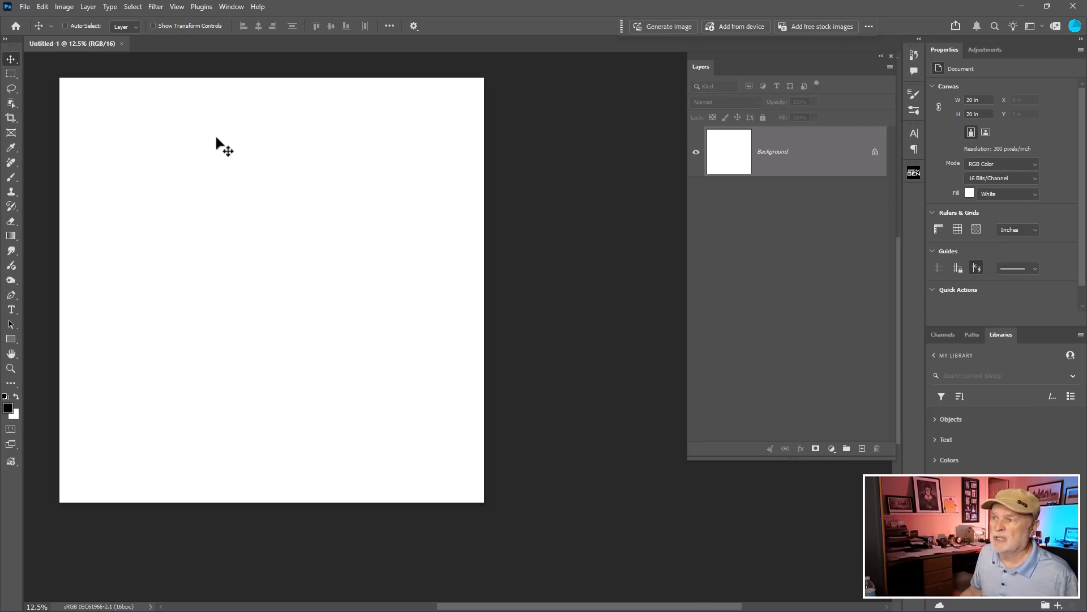
left_click(177, 7)
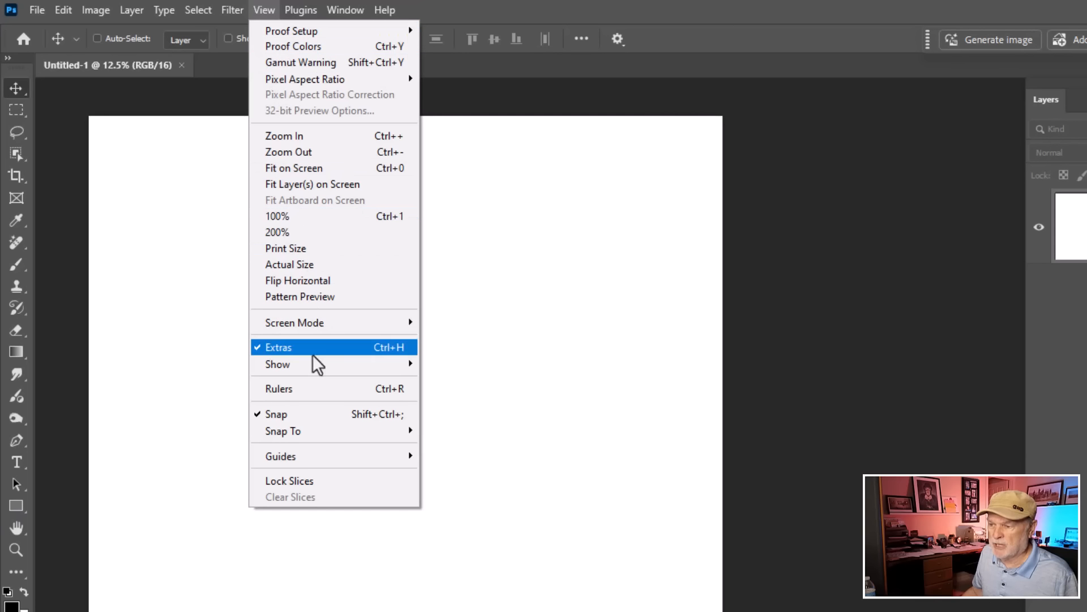
mouse_move(320, 462)
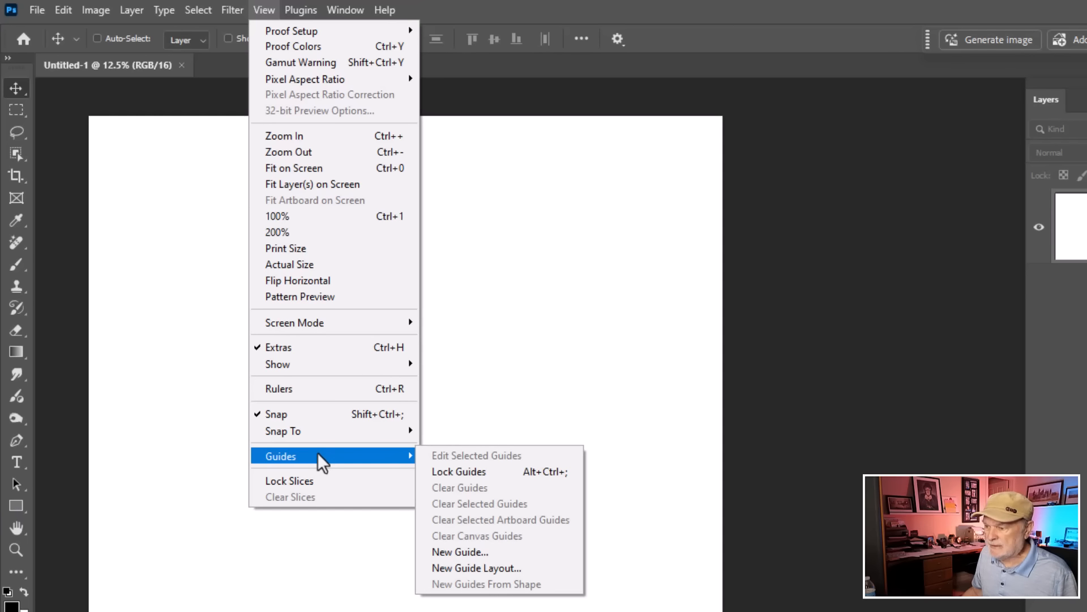
left_click(508, 569)
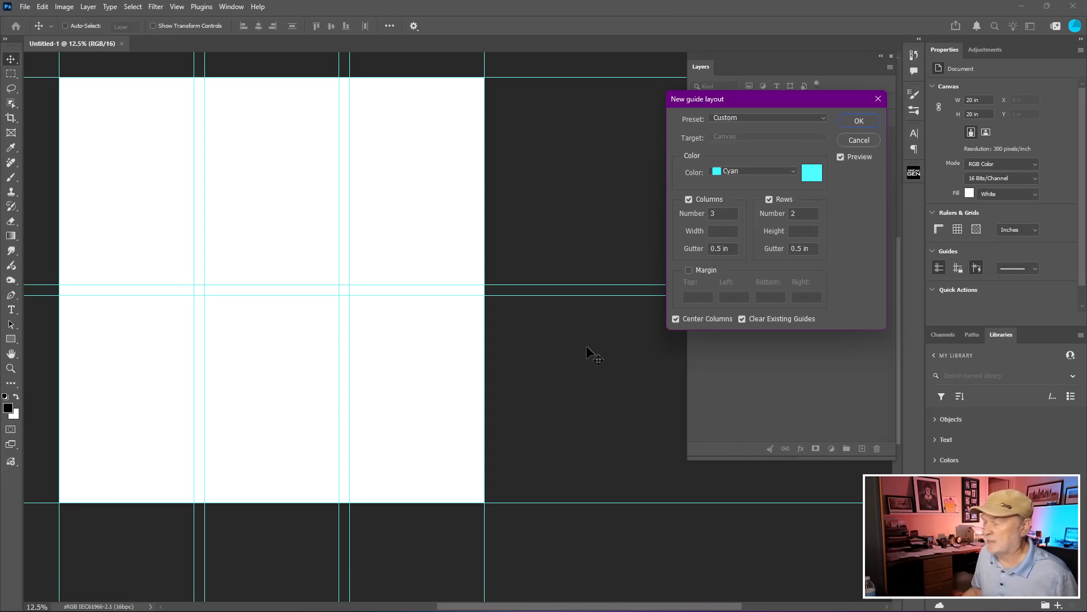
left_click_drag(723, 214, 700, 214)
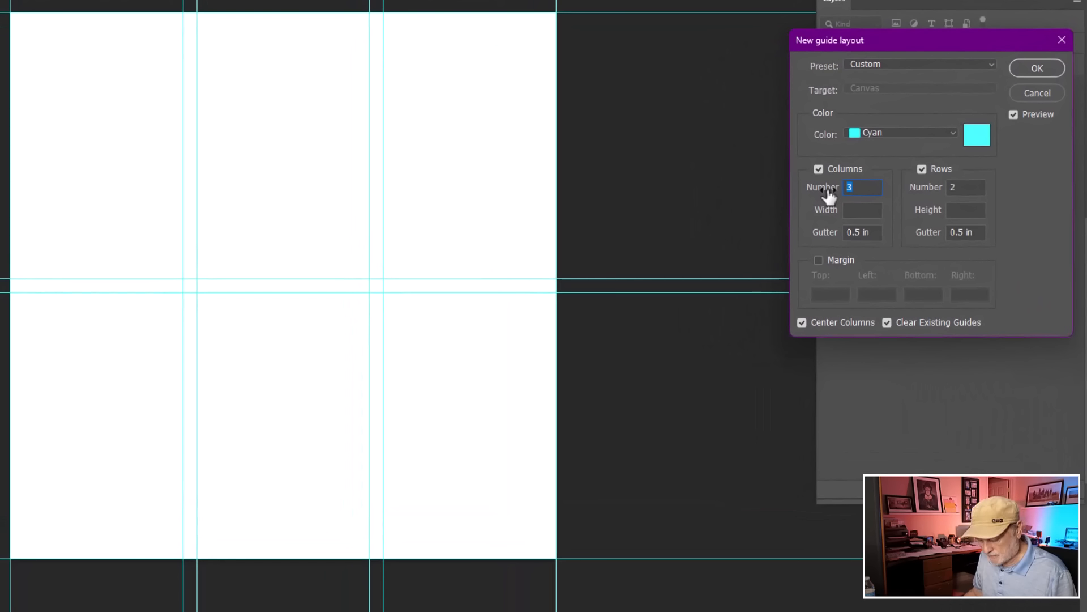
type("2")
key("Tab")
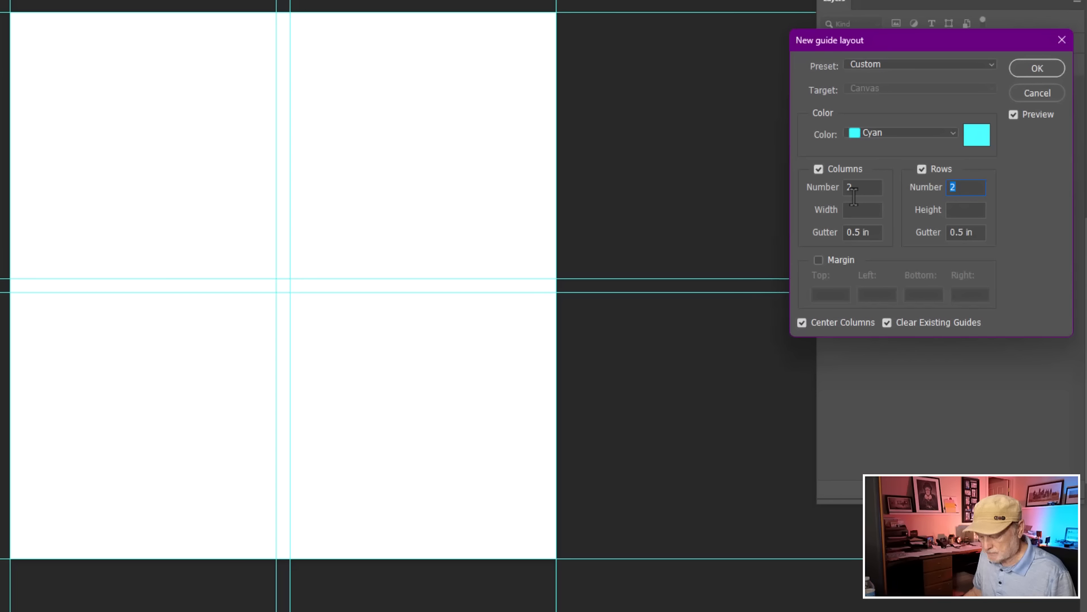
type("2")
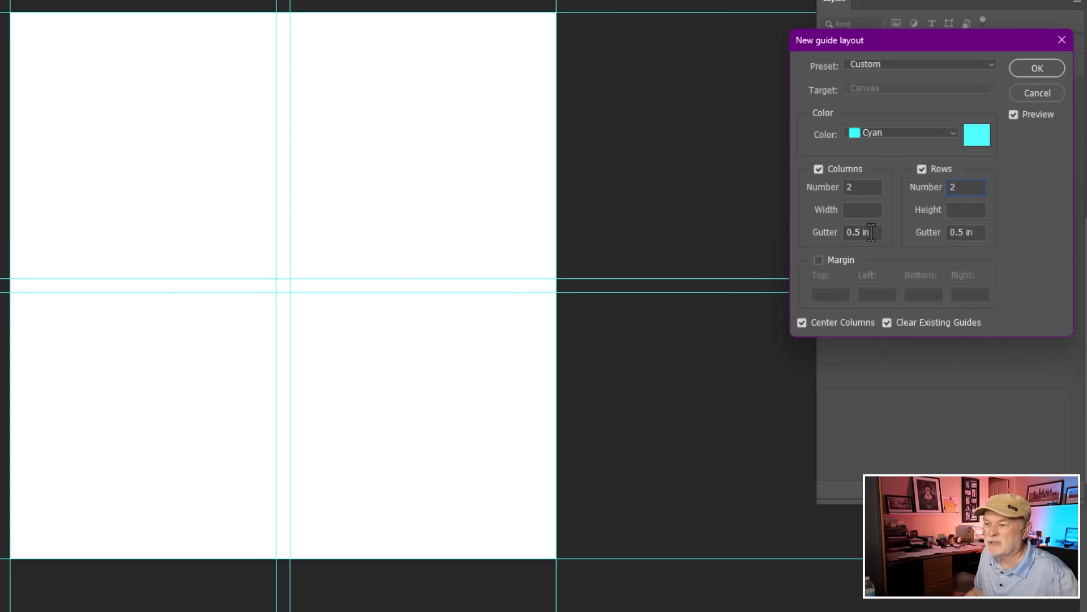
Clear the gutter values for both columns and rows and apply the guide layout.
left_click_drag(871, 233, 806, 232)
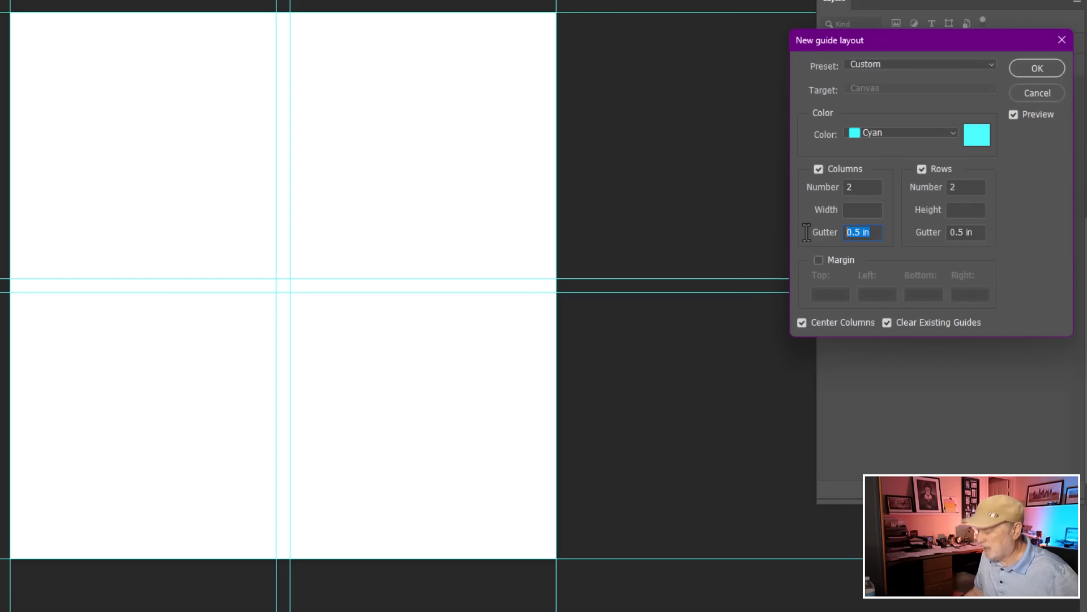
key("BackSpace")
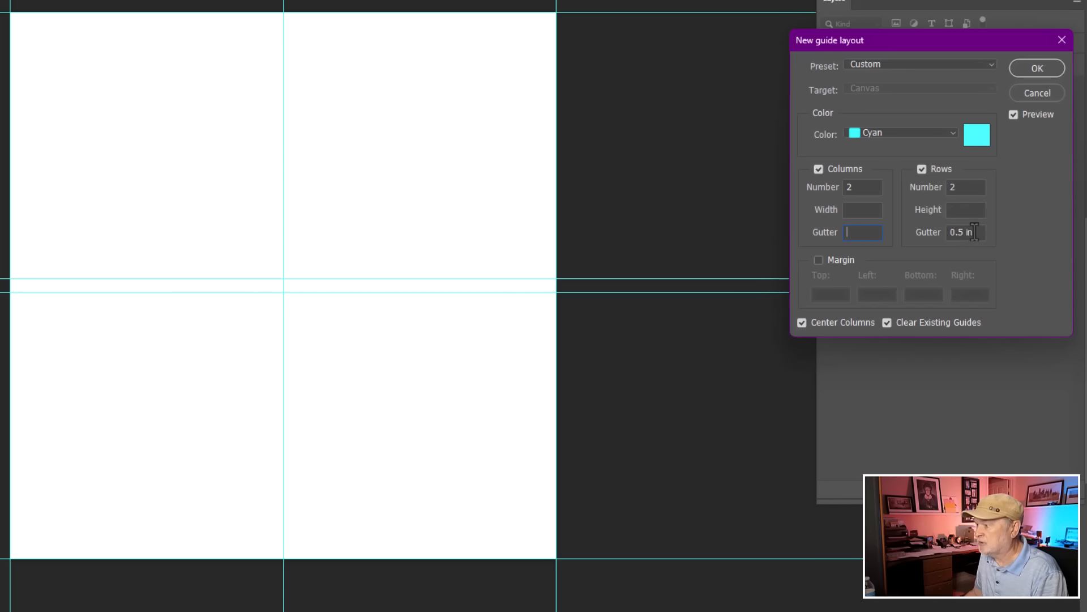
left_click_drag(976, 232, 928, 231)
key("BackSpace")
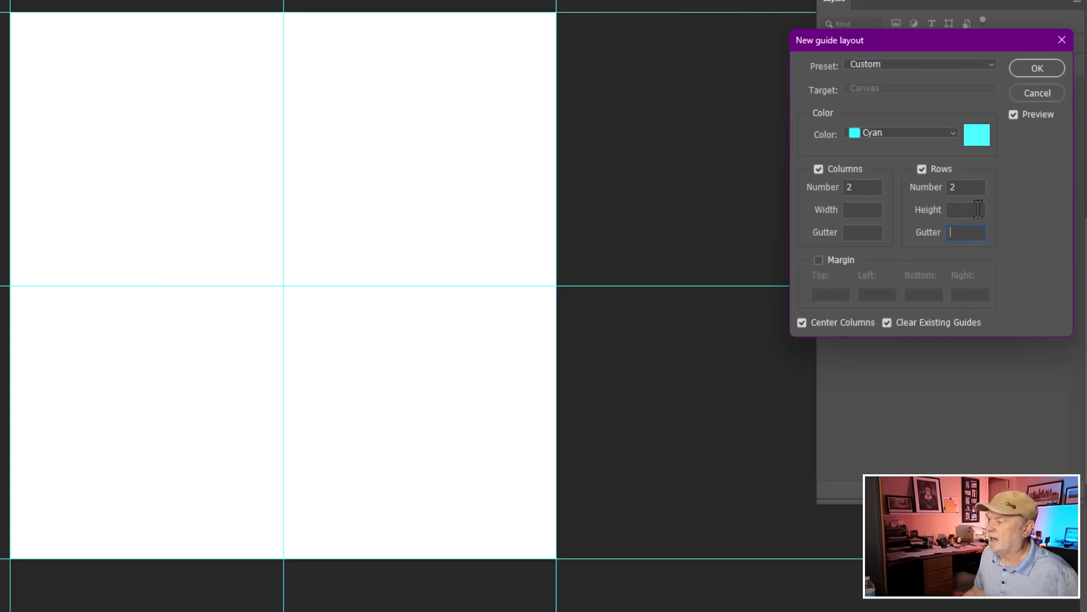
left_click(1036, 70)
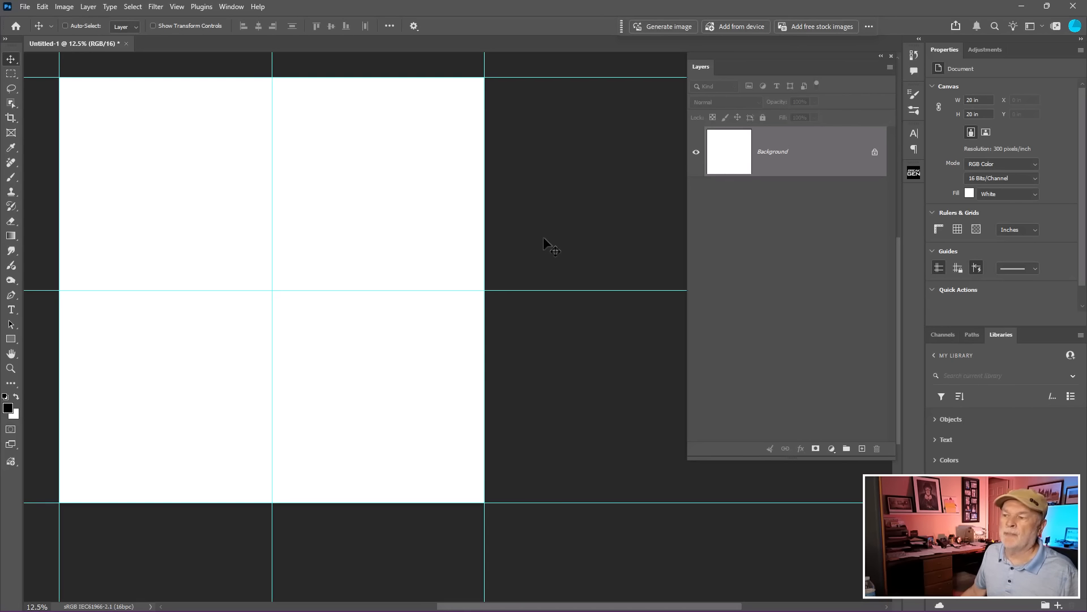
Hide the canvas guides and show them again, twice in a row.
scroll(543, 236, "up", 2)
scroll(542, 237, "down", 3)
scroll(543, 236, "down", 2)
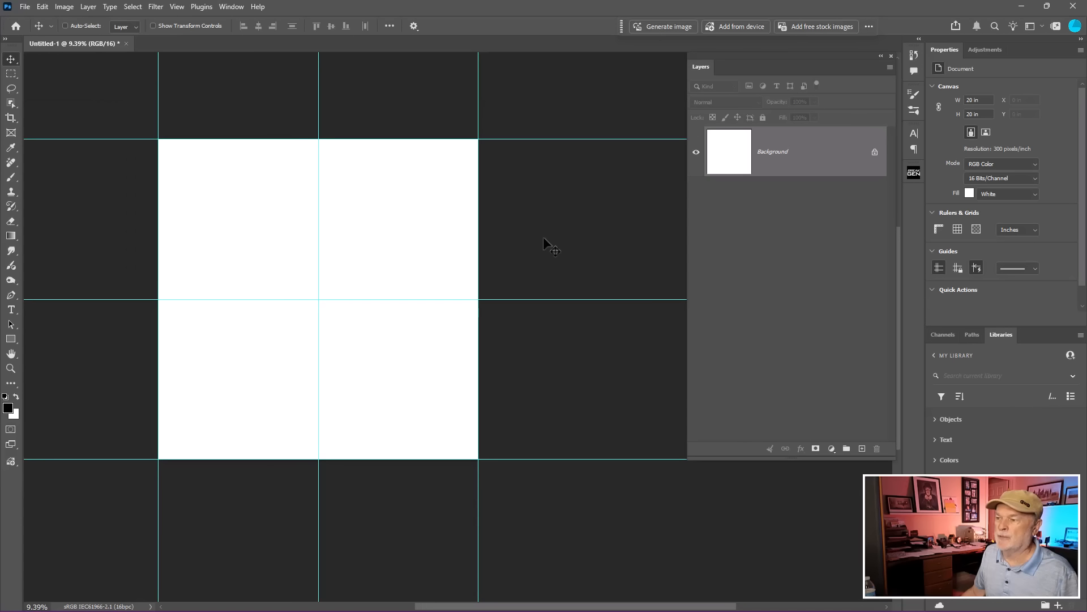
scroll(543, 237, "up", 1)
left_click_drag(544, 235, 483, 216)
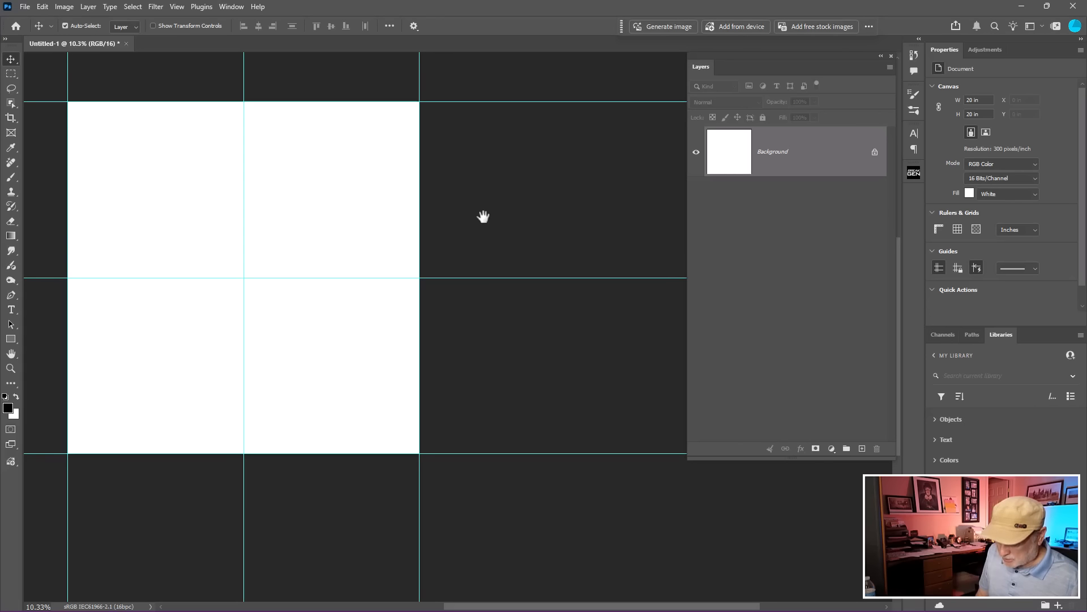
key("ctrl+semicolon")
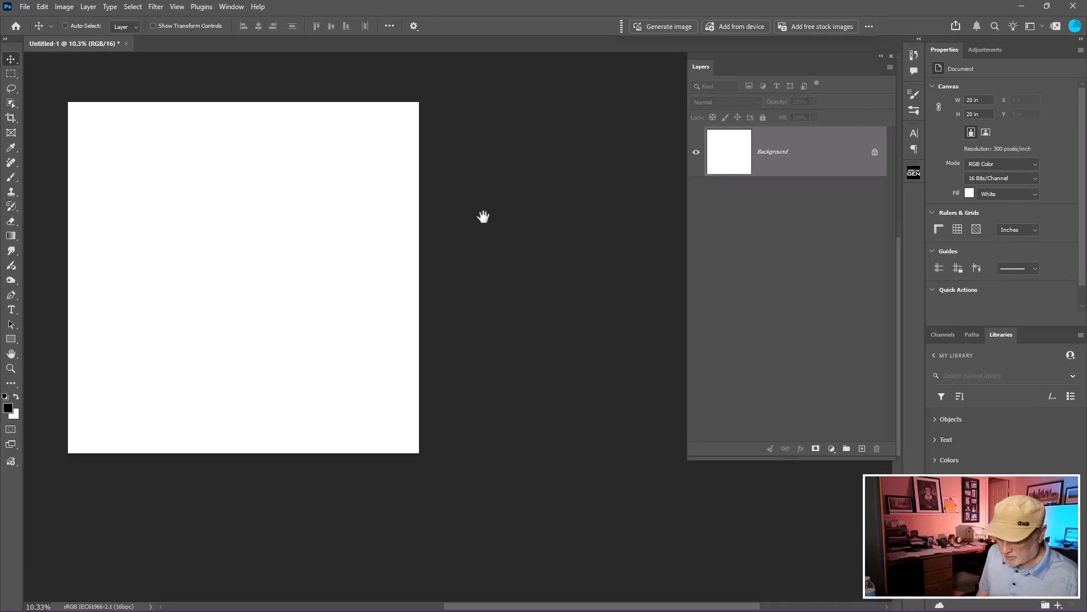
key("ctrl+semicolon")
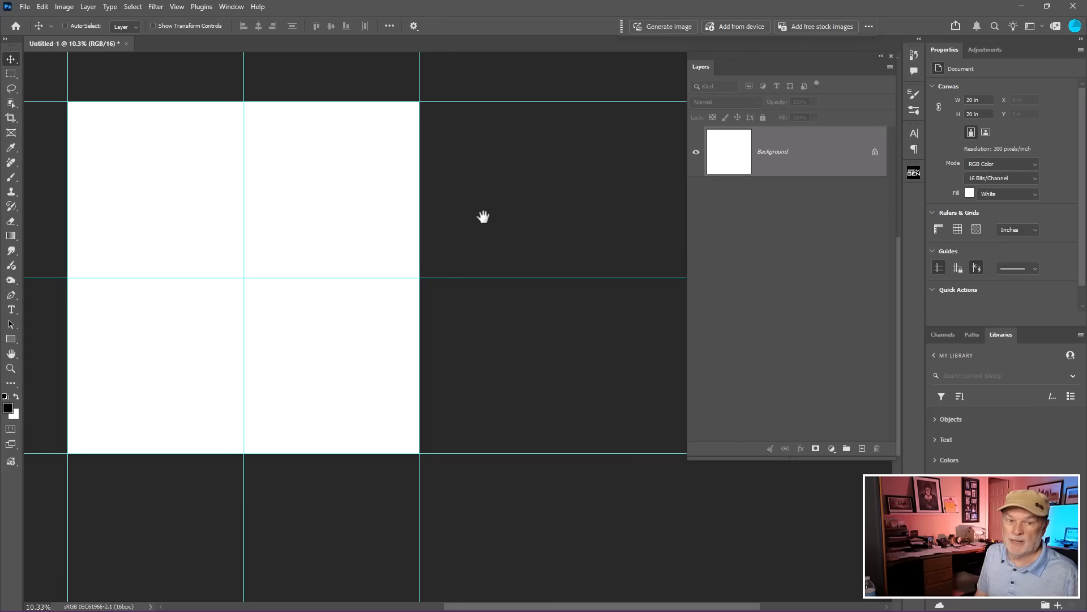
key("ctrl+semicolon")
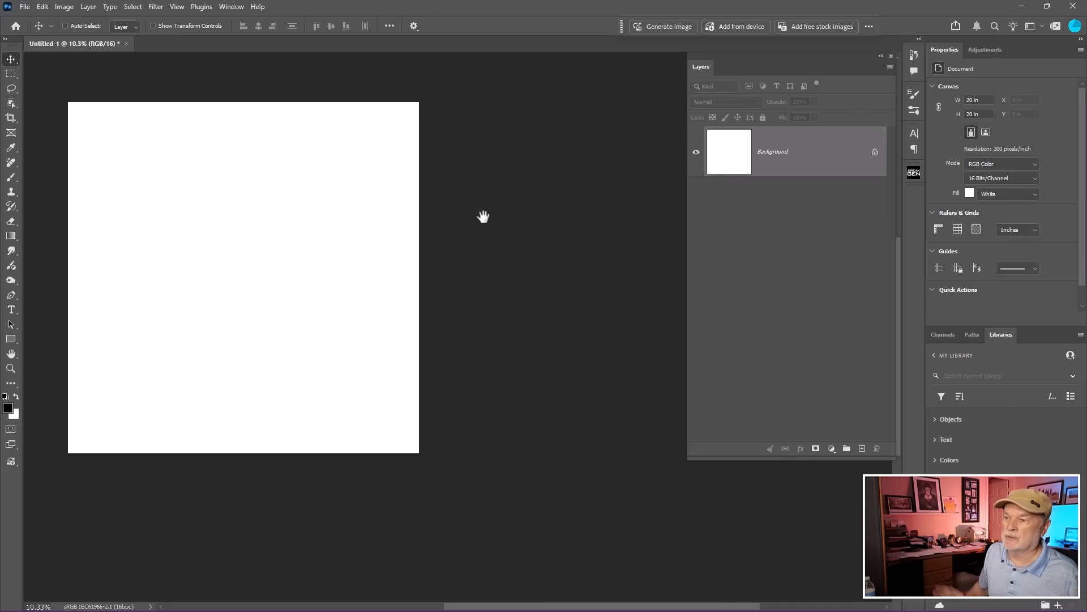
key("ctrl+semicolon")
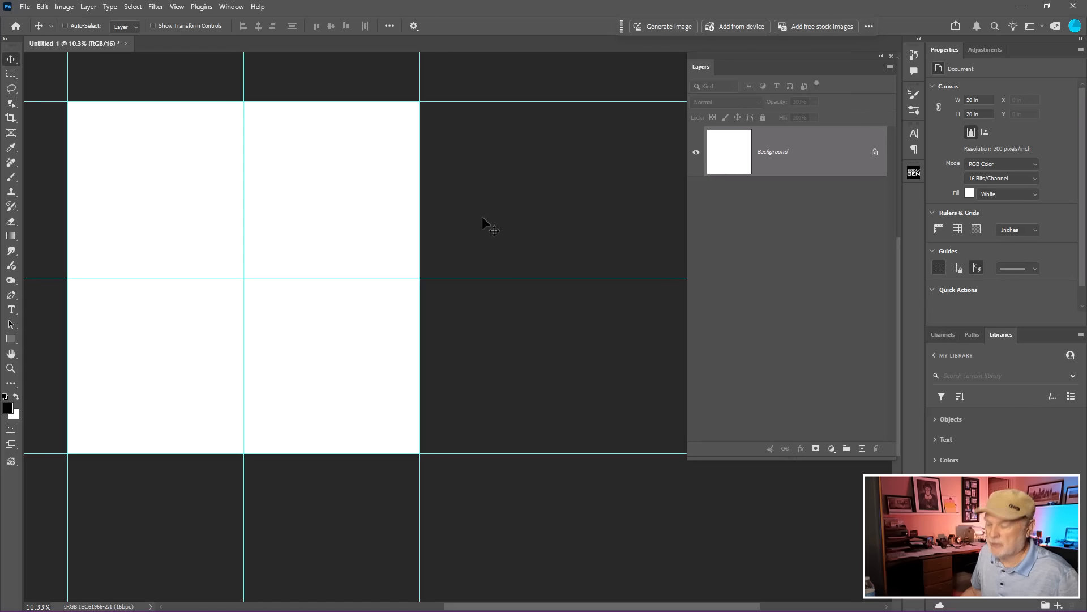
Bring up the Open dialog and preview the tool images in the Finished Images folder to choose four for the canvas.
key("ctrl")
key("ctrl+o")
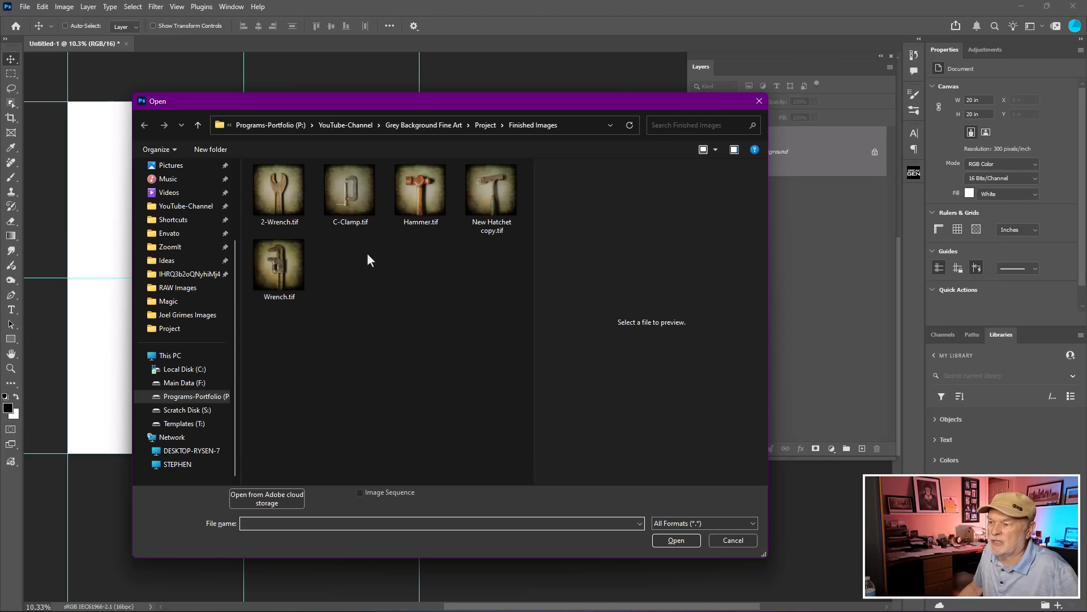
left_click(355, 192)
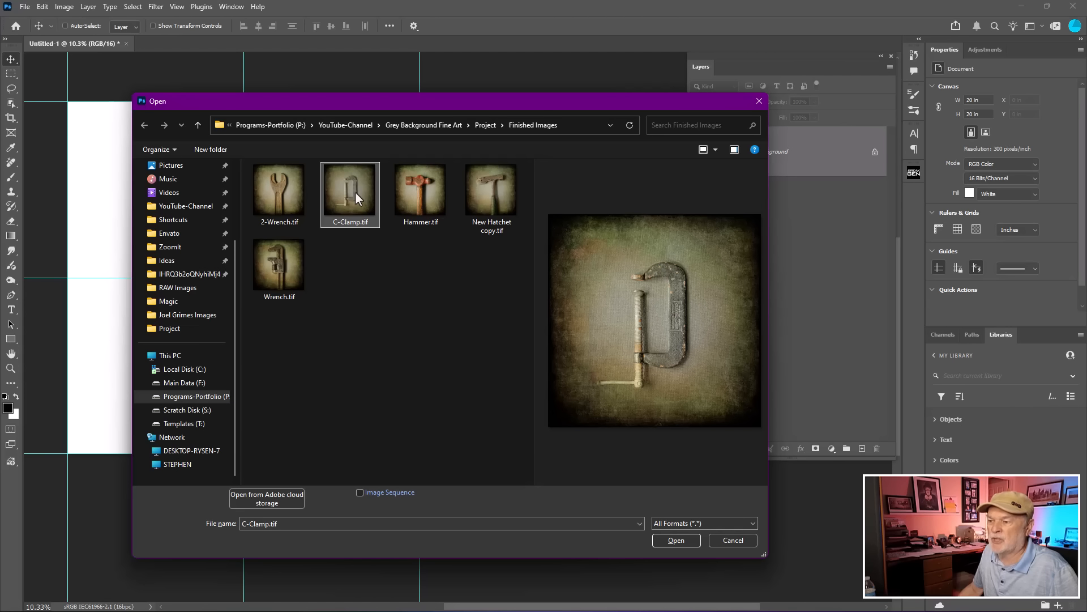
left_click(279, 190)
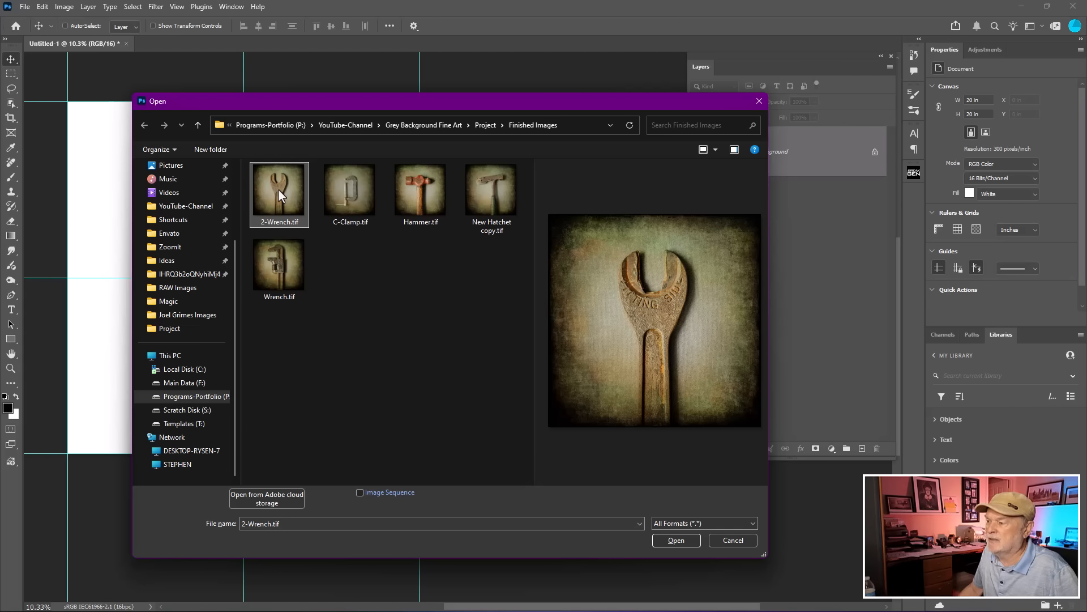
left_click(416, 194)
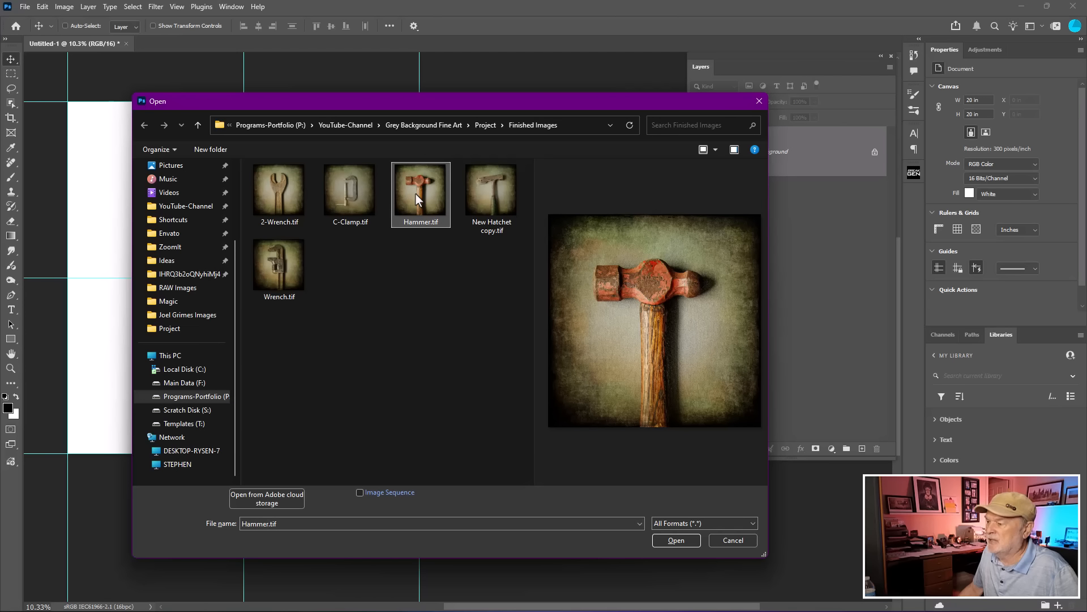
left_click(501, 199)
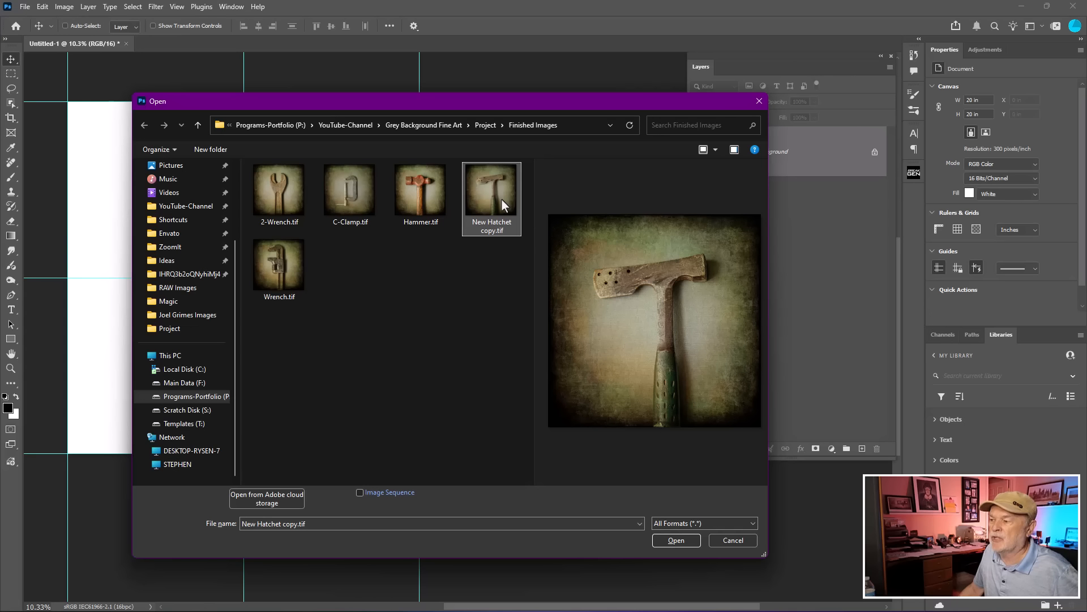
left_click(295, 268)
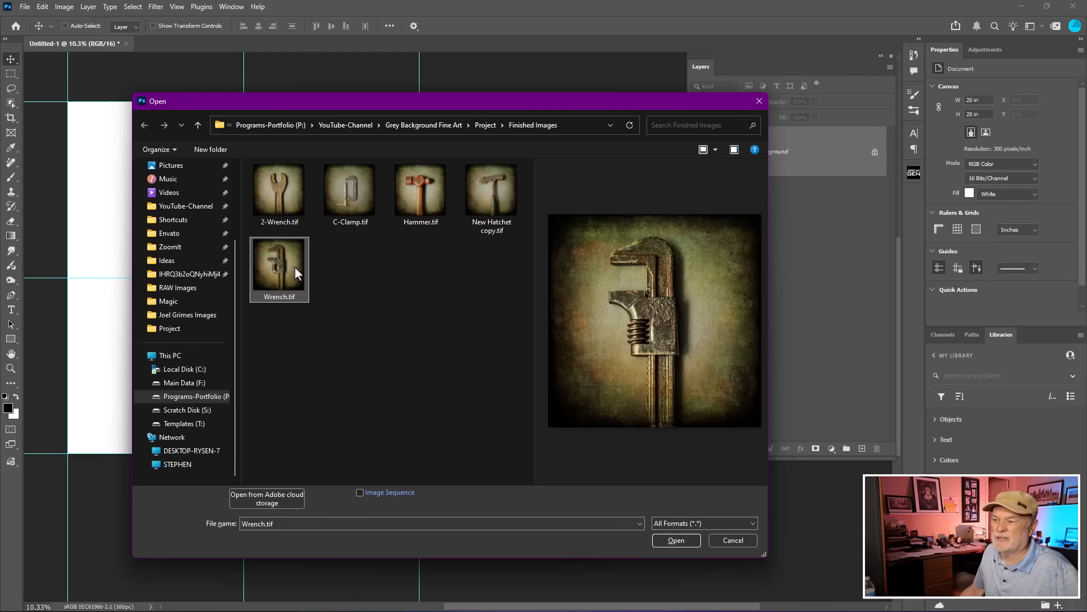
left_click(359, 195)
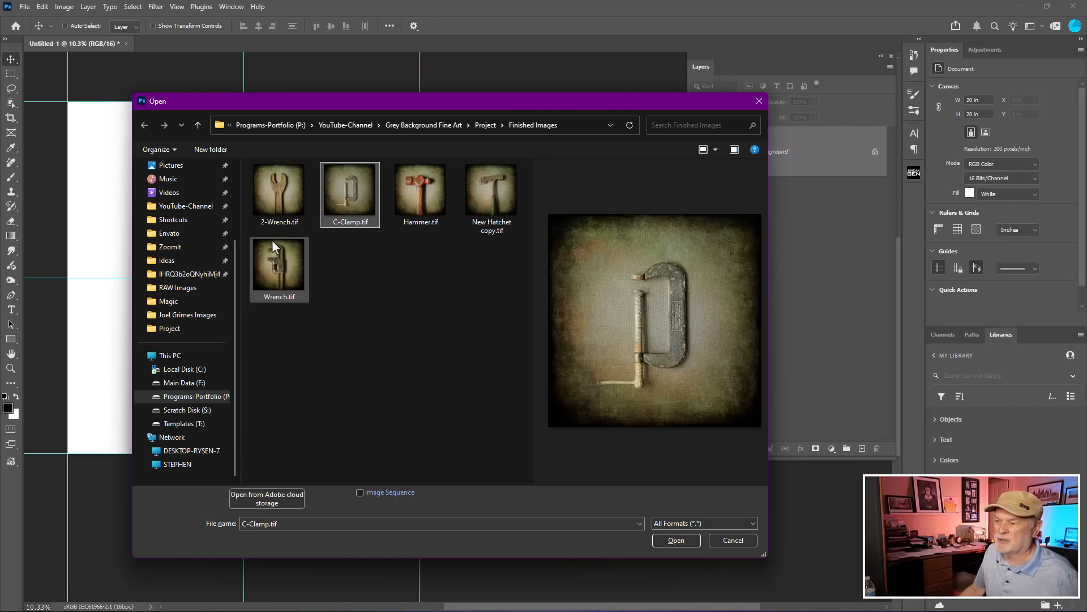
left_click(509, 180)
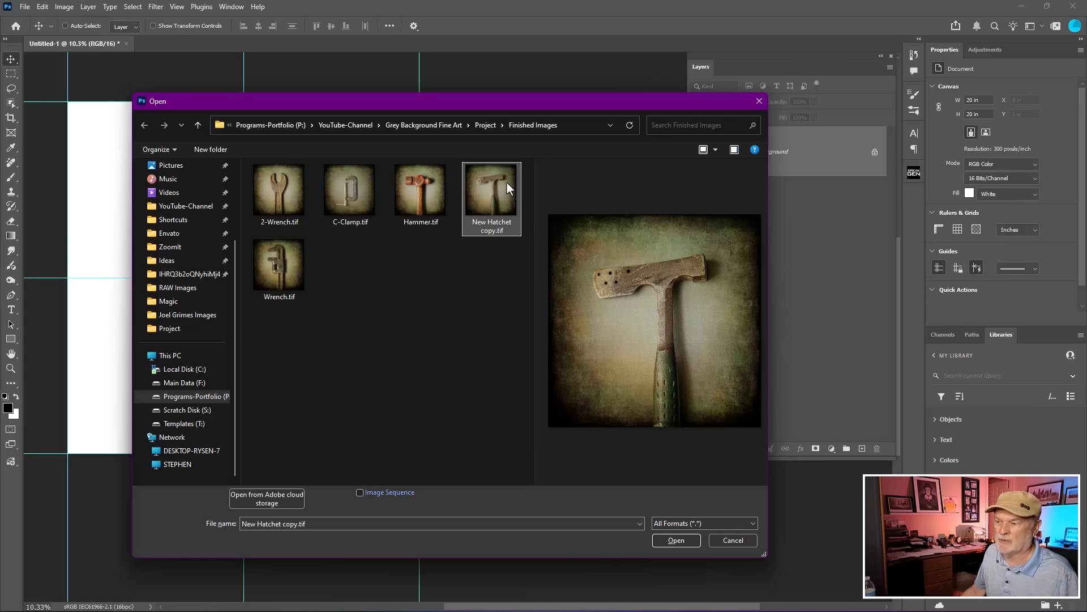
Open 2-Wrench.tif, Hammer.tif, New Hatchet copy.tif and Wrench.tif together from the Finished Images folder.
left_click(280, 188)
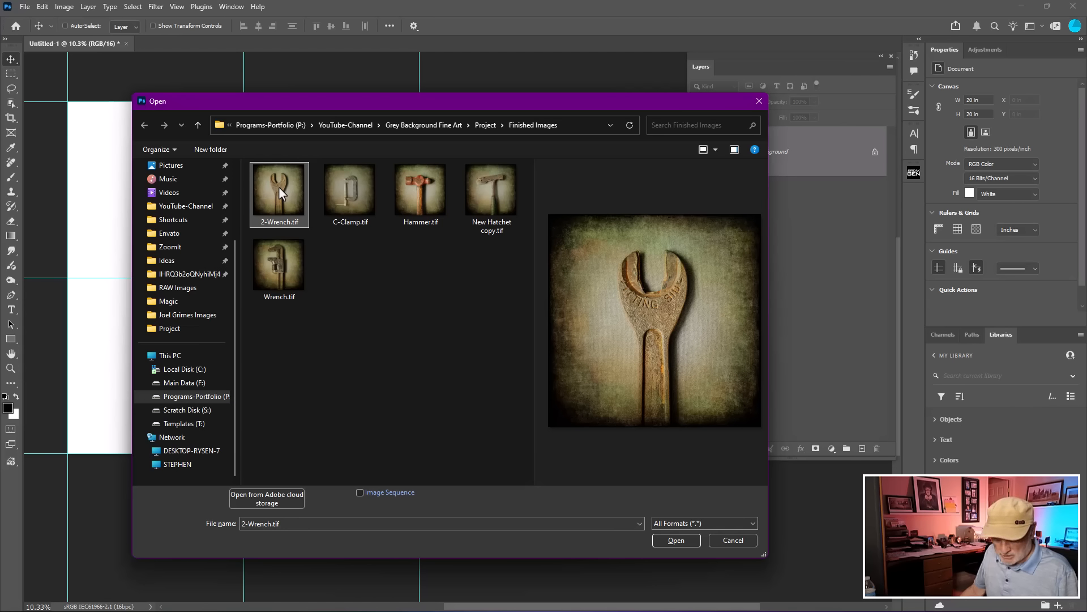
left_click(415, 198, "ctrl")
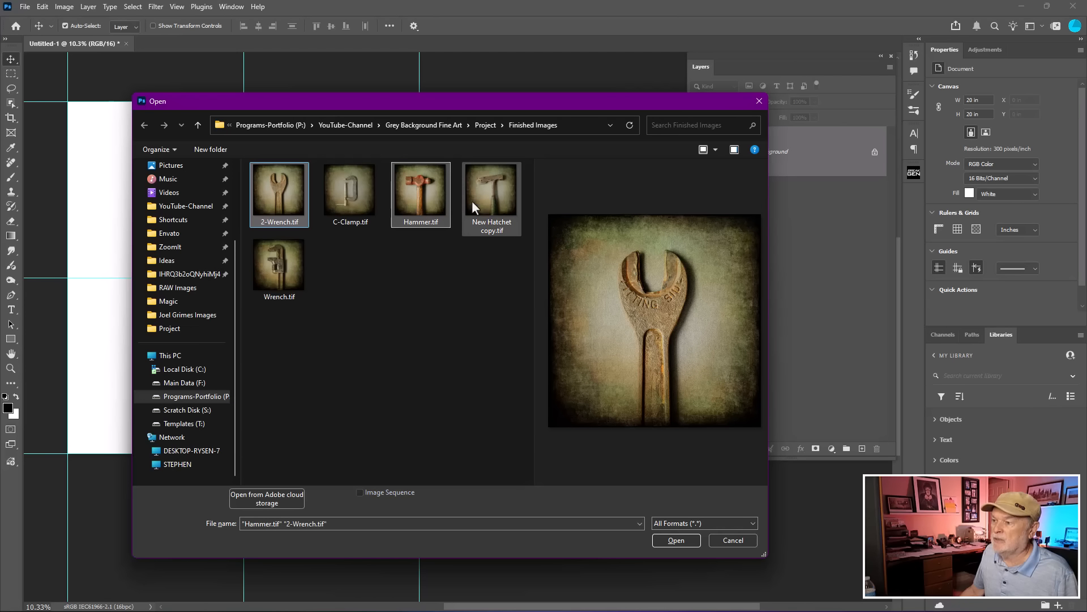
left_click(471, 200, "ctrl")
left_click(285, 270, "ctrl")
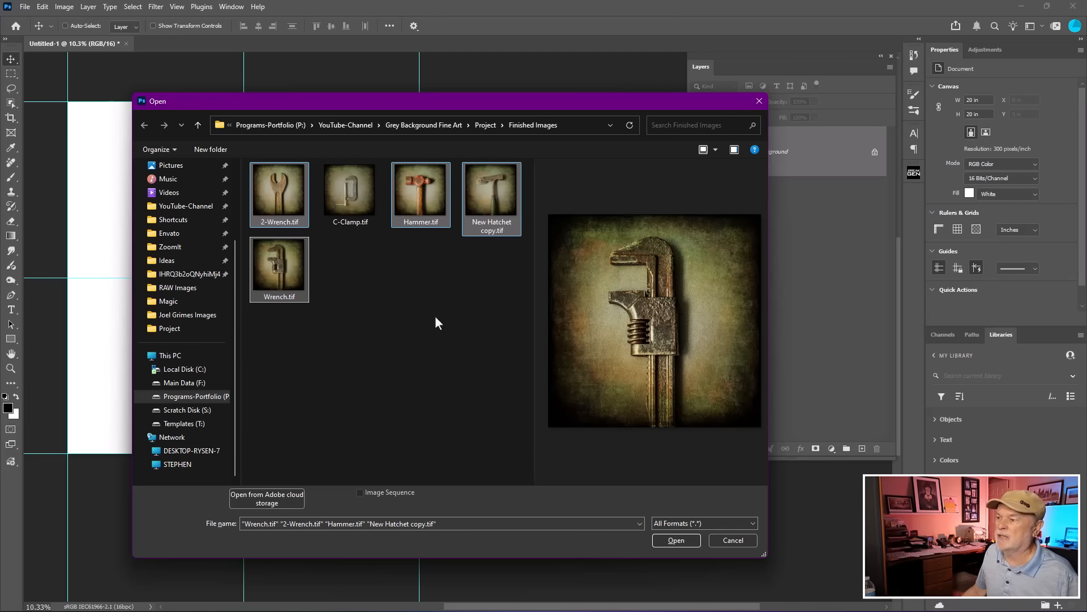
left_click(672, 540)
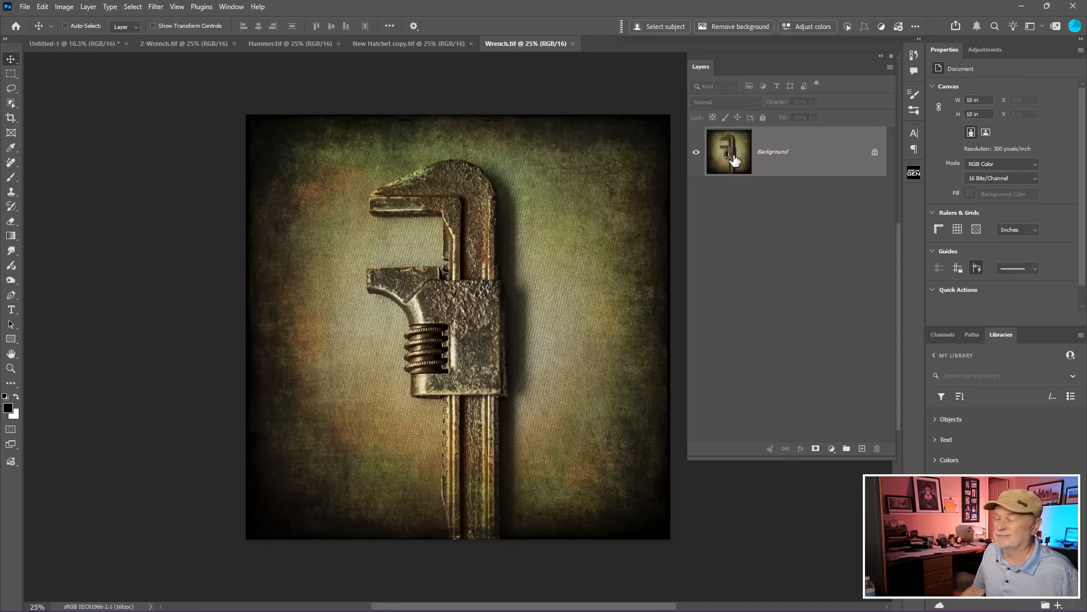
Copy the Wrench.tif image into the upper-right quadrant of the Untitled-1 canvas, then close Wrench.tif.
left_click_drag(734, 160, 373, 183)
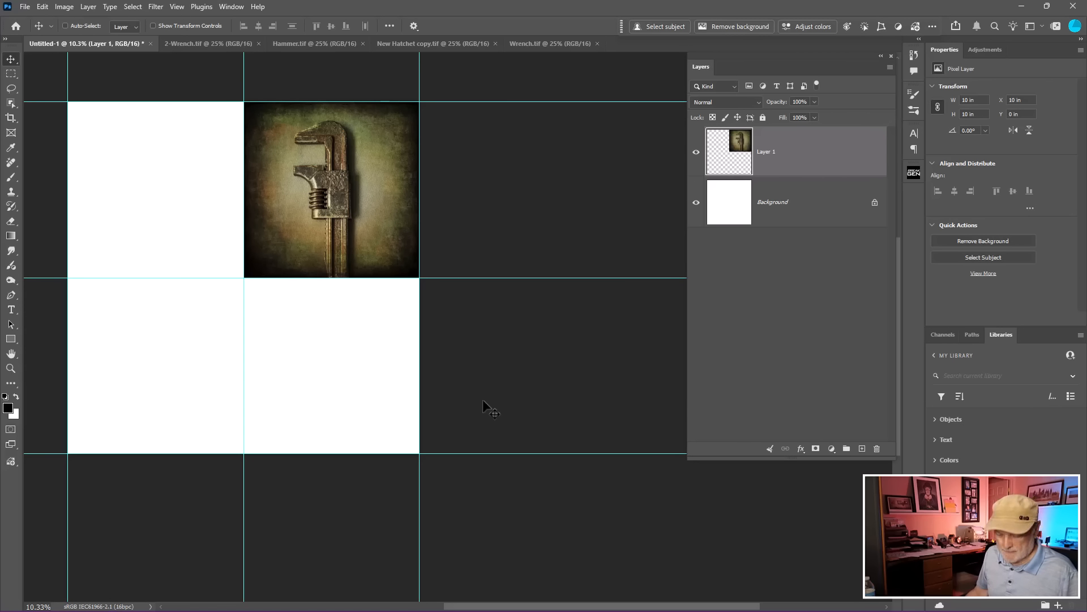
left_click(159, 202)
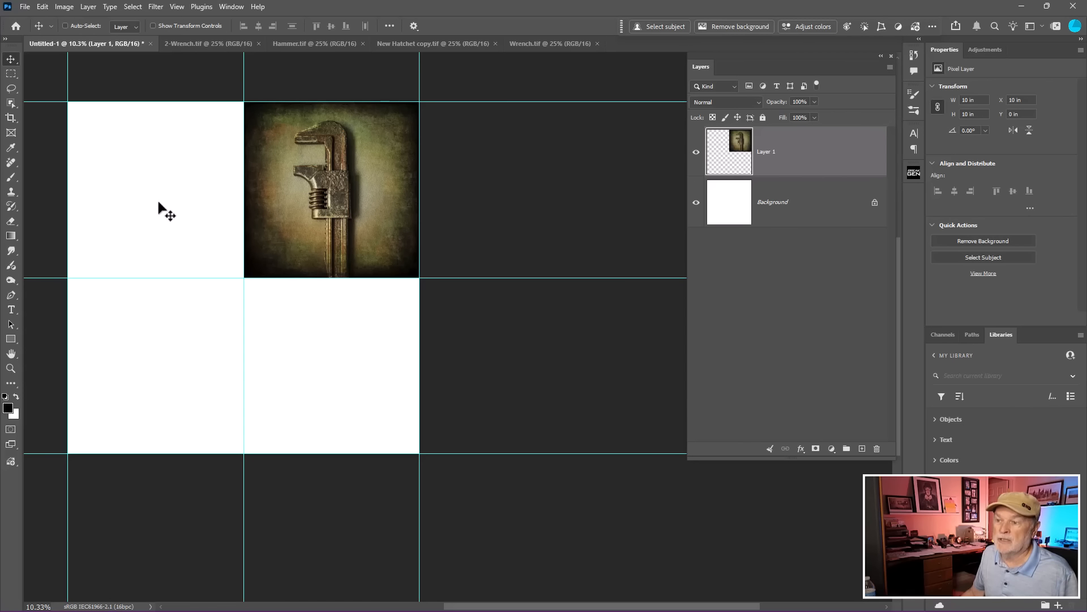
left_click(158, 331)
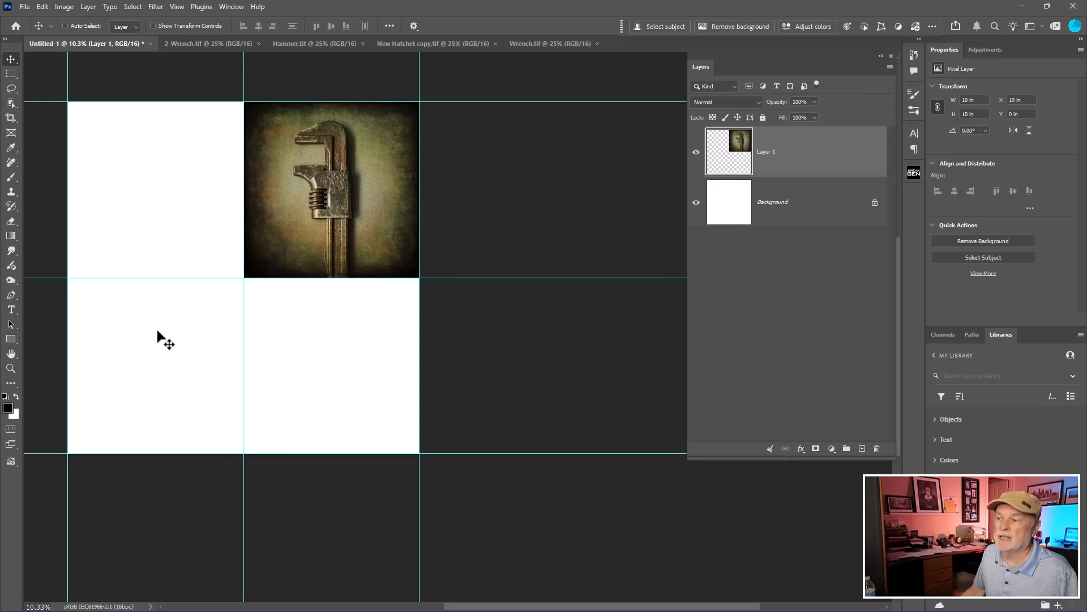
left_click(556, 43)
left_click(597, 44)
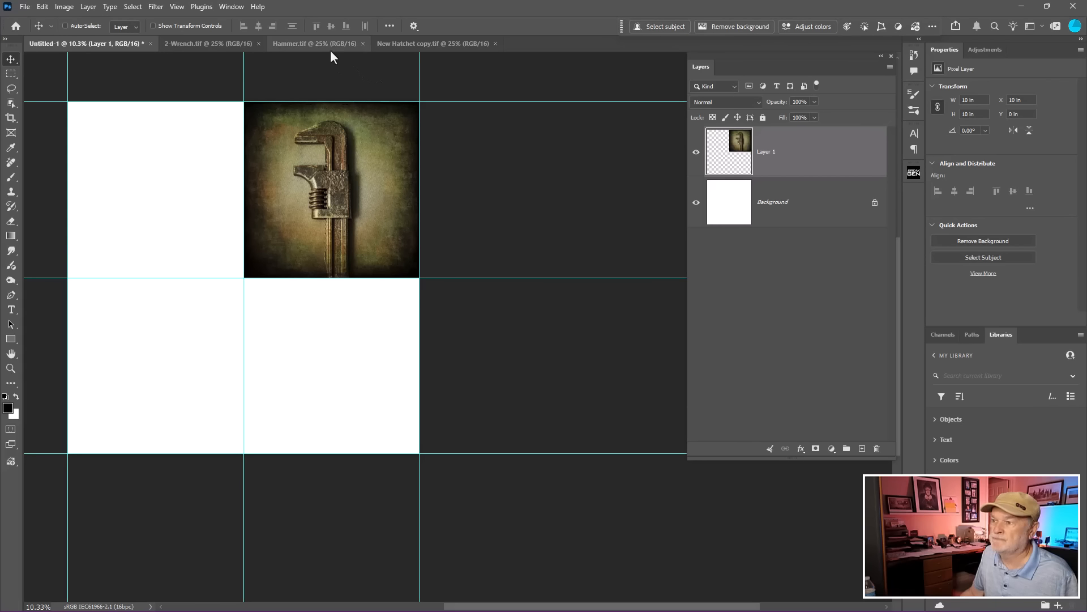
Copy the 2-Wrench.tif image into the upper-left quadrant of the Untitled-1 canvas, aligned to the guides.
left_click(221, 43)
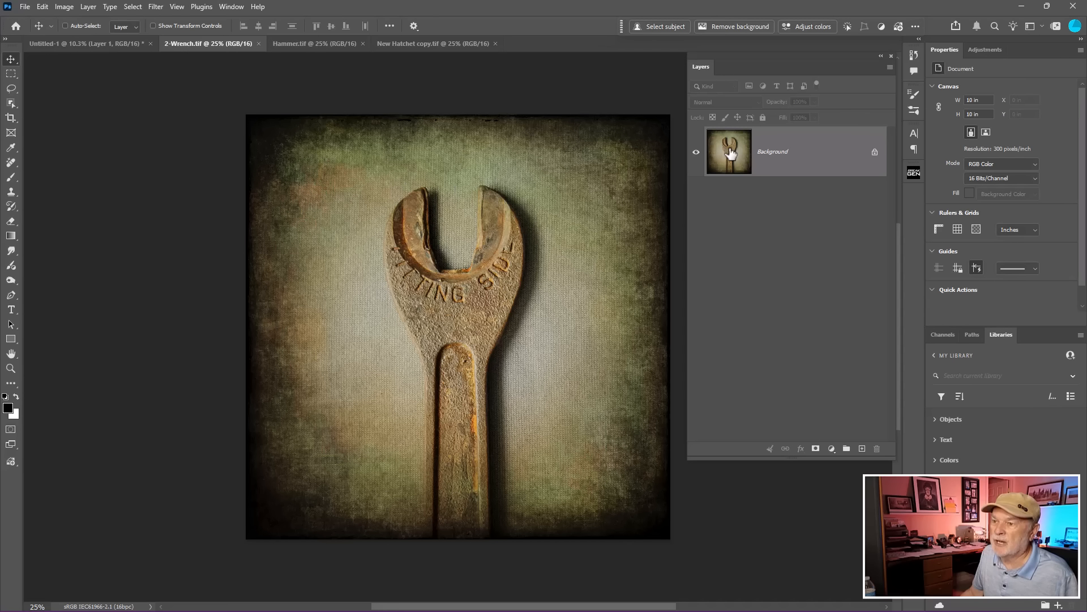
left_click_drag(730, 153, 195, 182)
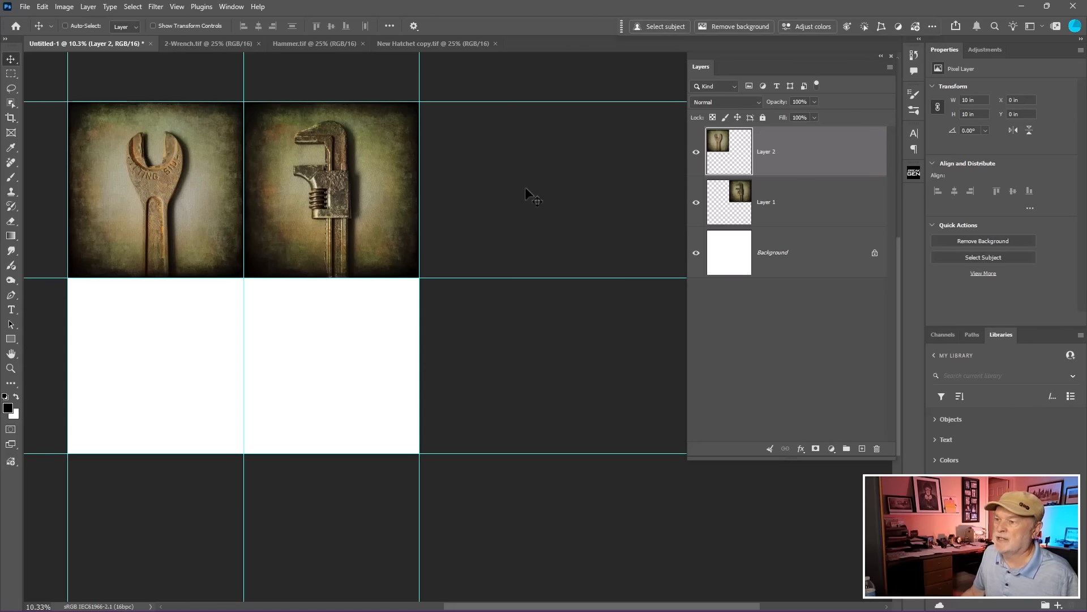
Copy the New Hatchet copy.tif image into the lower-right quadrant of the Untitled-1 canvas, then close New Hatchet copy.tif.
left_click(446, 47)
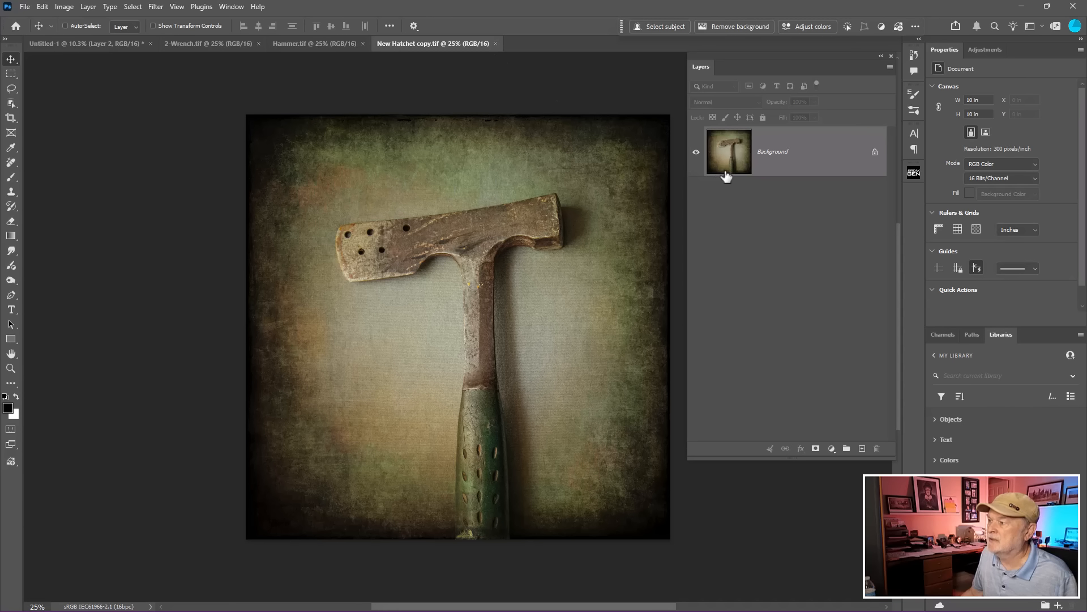
left_click_drag(725, 152, 370, 357)
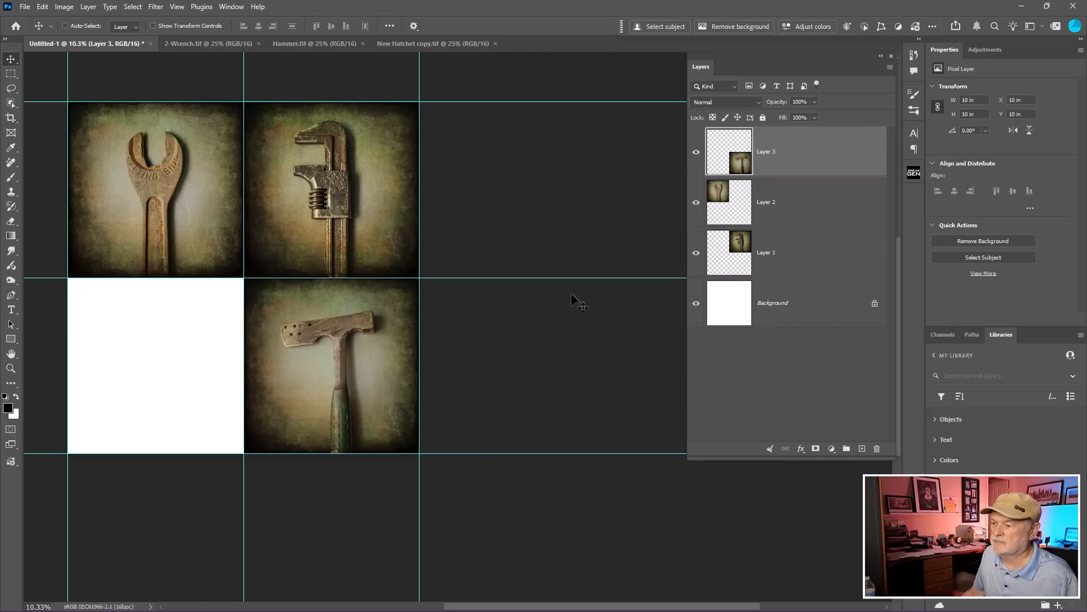
left_click(456, 44)
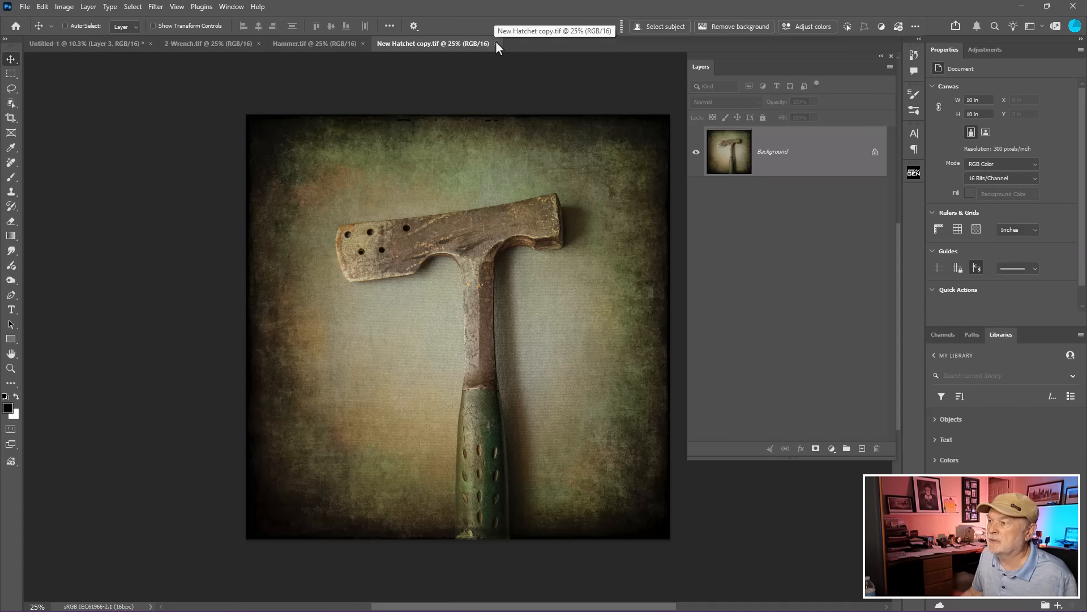
left_click(495, 43)
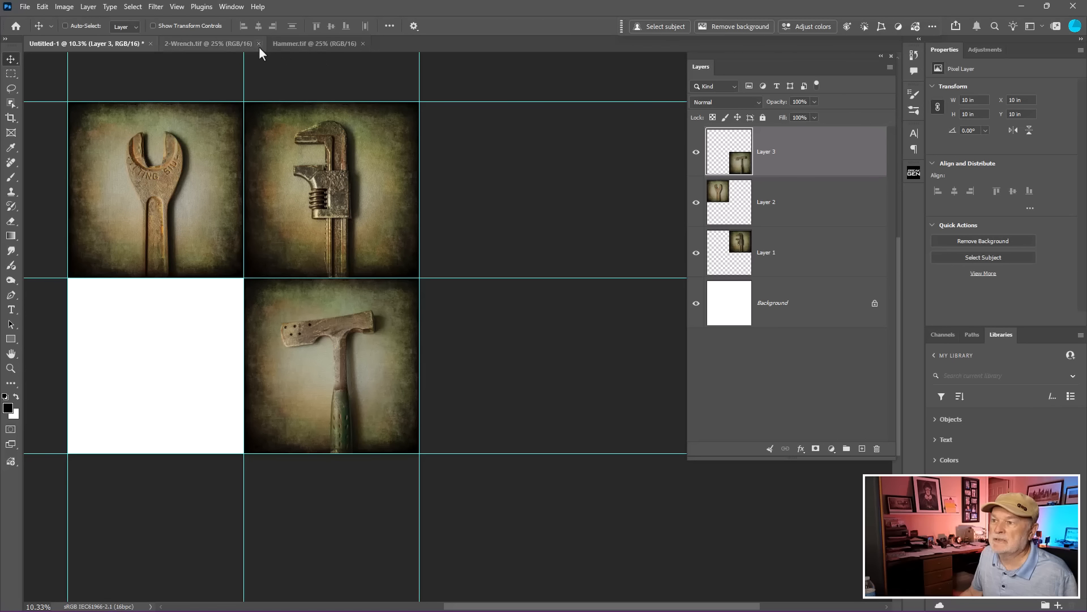
Copy the Hammer.tif image into the lower-left quadrant of the Untitled-1 canvas, aligned to the guides.
left_click(298, 45)
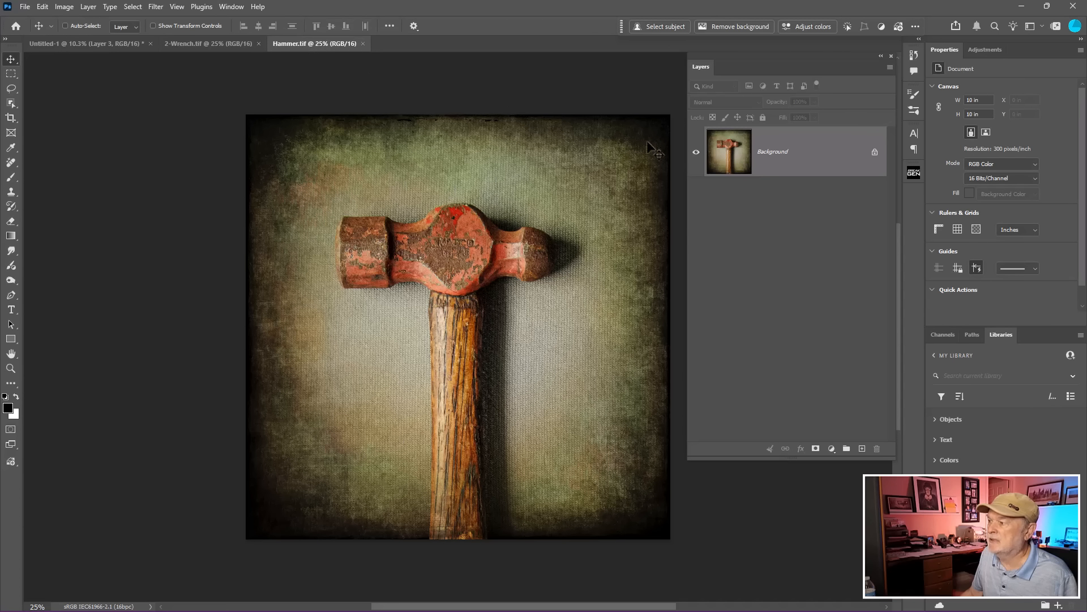
left_click_drag(727, 159, 195, 366)
scroll(397, 392, "down", 1)
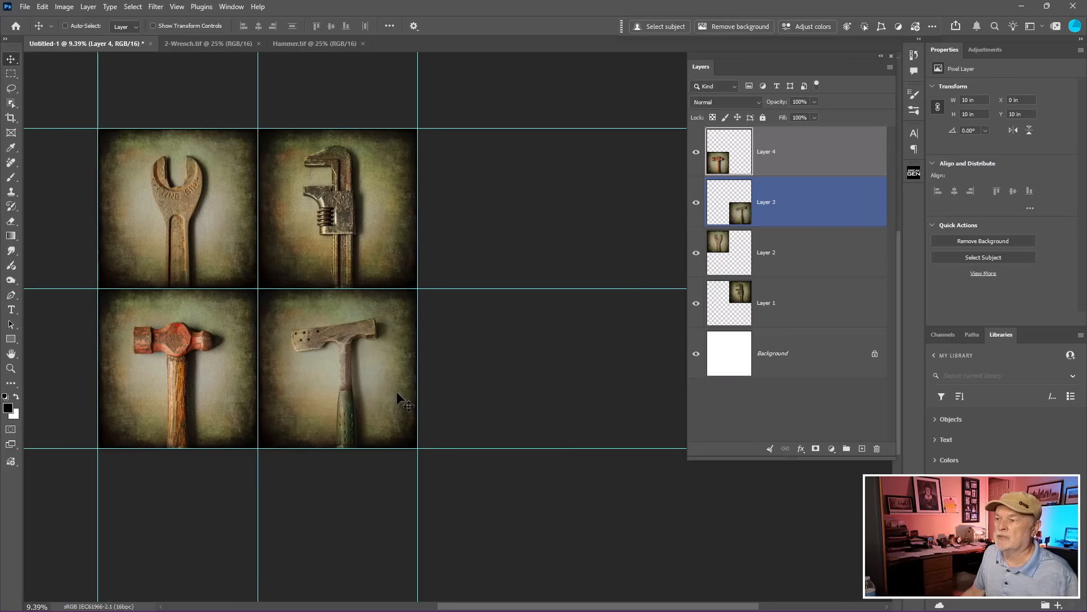
Clear all guides from the four-image canvas.
key("space")
left_click_drag(356, 379, 498, 376)
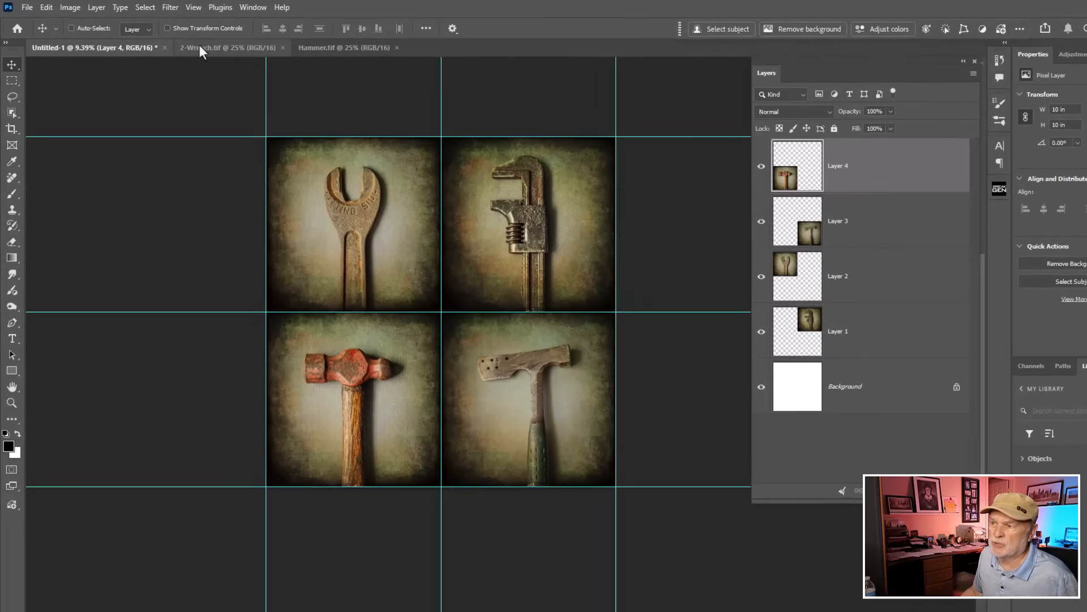
left_click(196, 7)
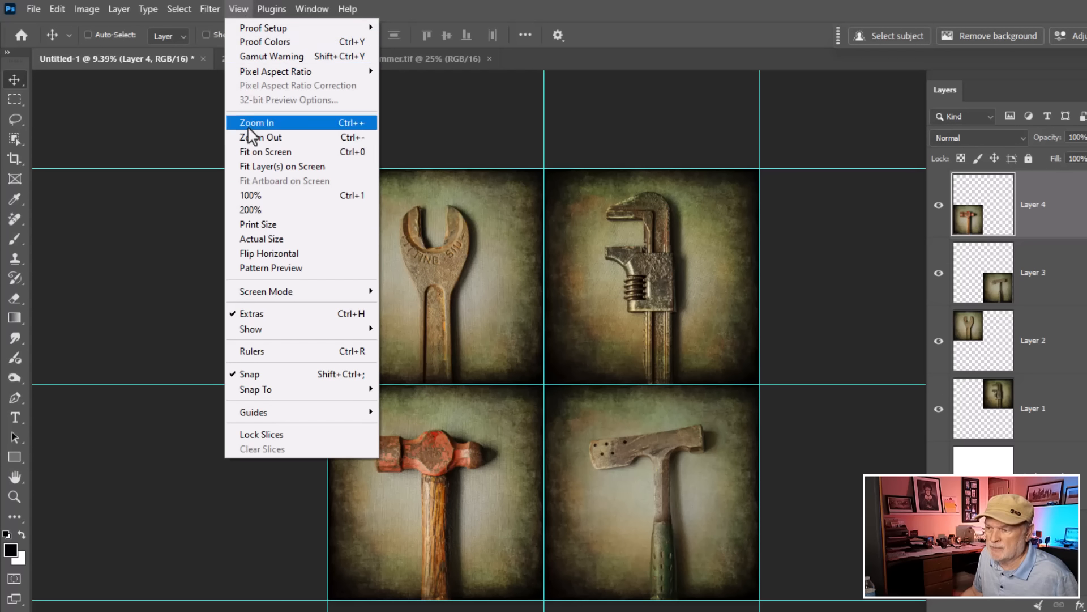
mouse_move(277, 419)
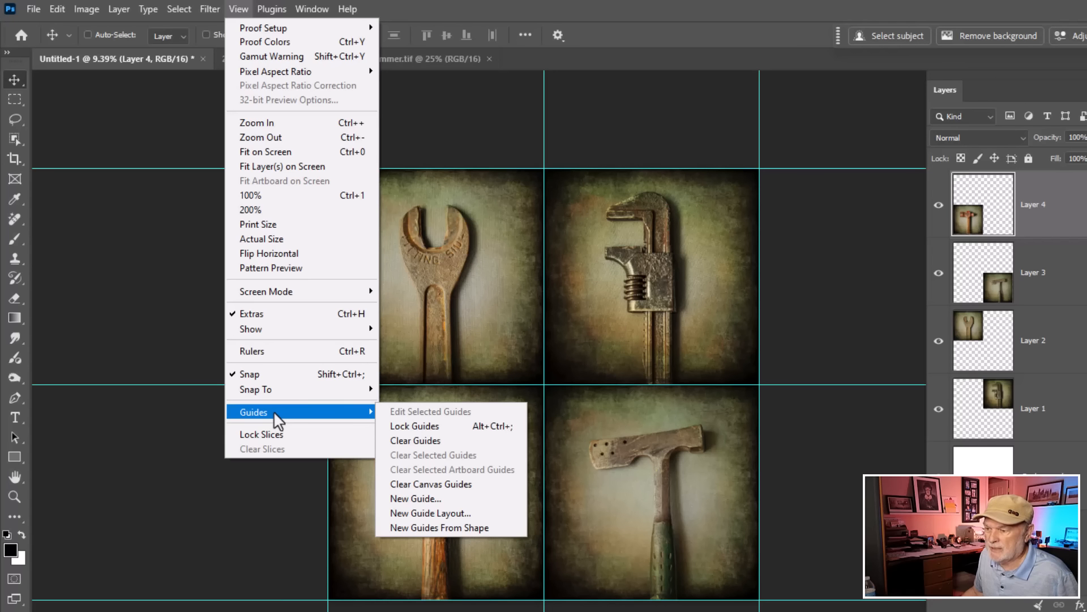
left_click(442, 443)
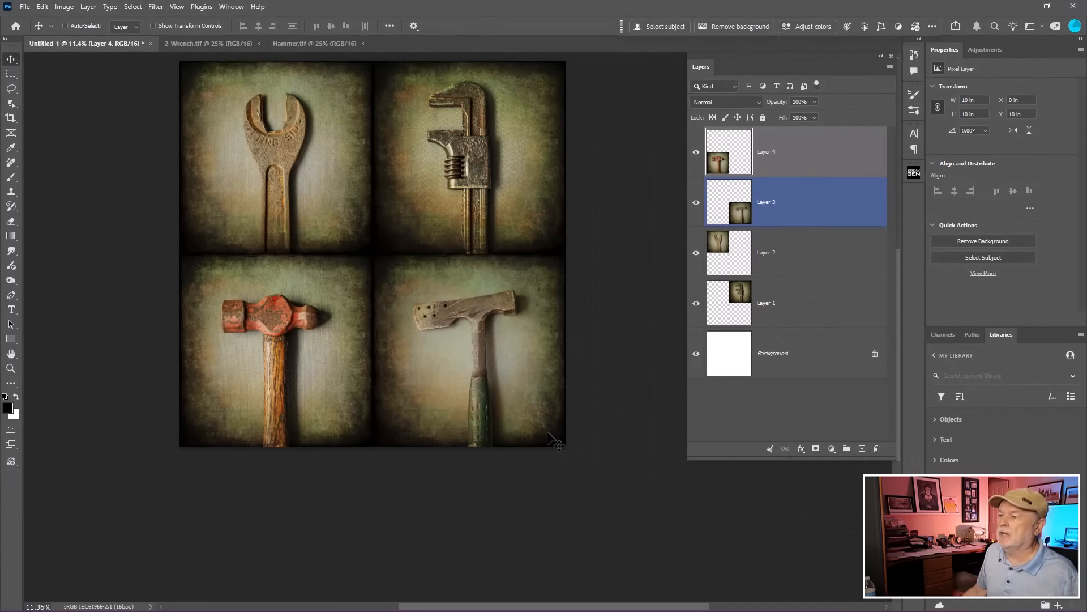
left_click_drag(432, 358, 441, 406)
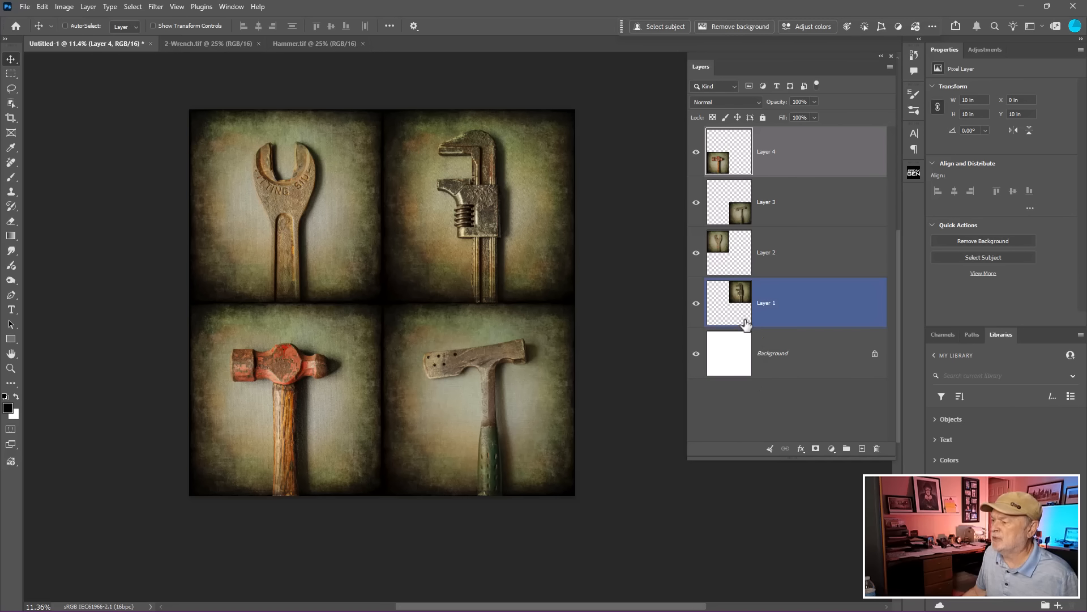
Check that Layer 2 holds the upper-left wrench by toggling its visibility, and add a Photo Filter adjustment layer directly above it.
left_click(722, 265)
left_click(697, 255)
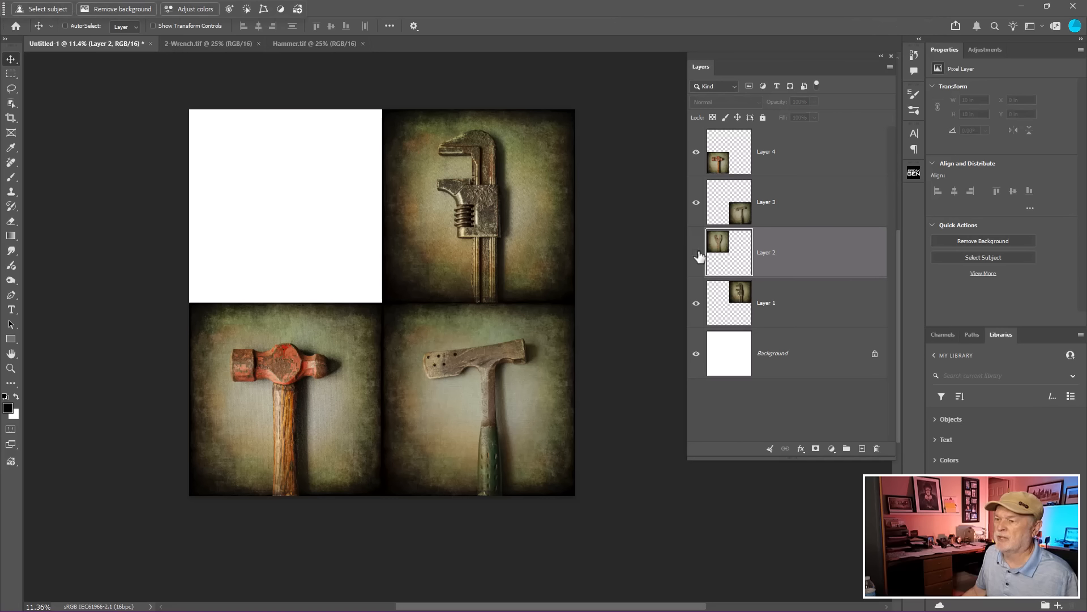
left_click(697, 254)
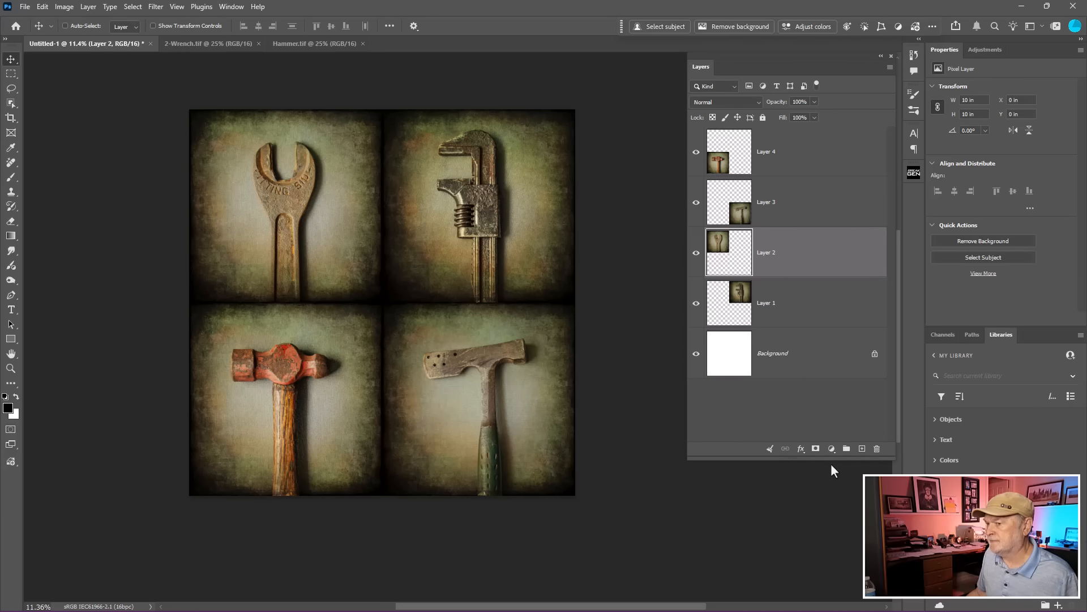
left_click(831, 448)
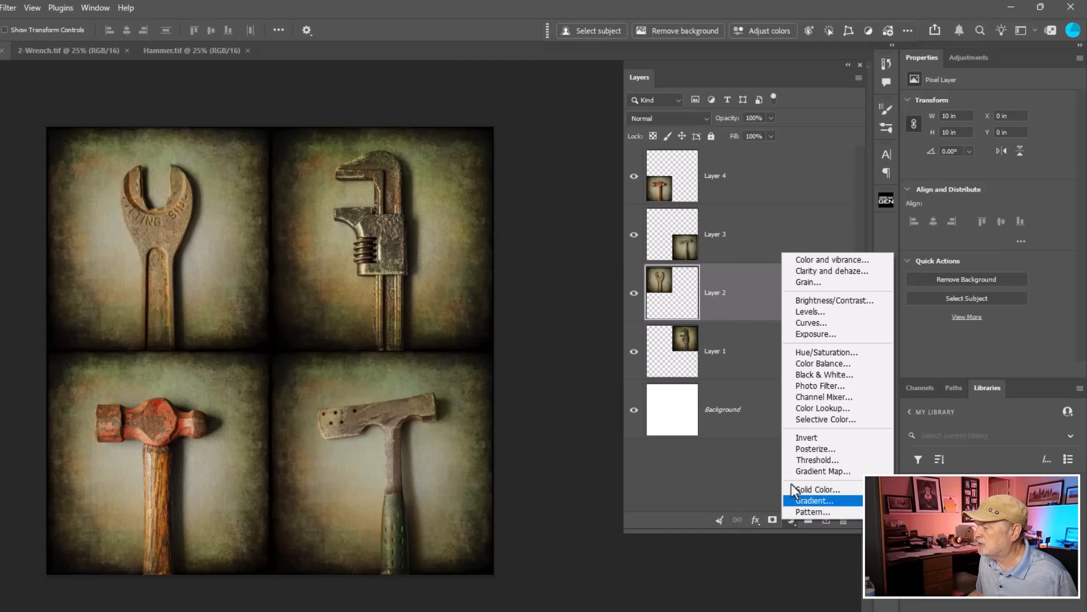
left_click(810, 387)
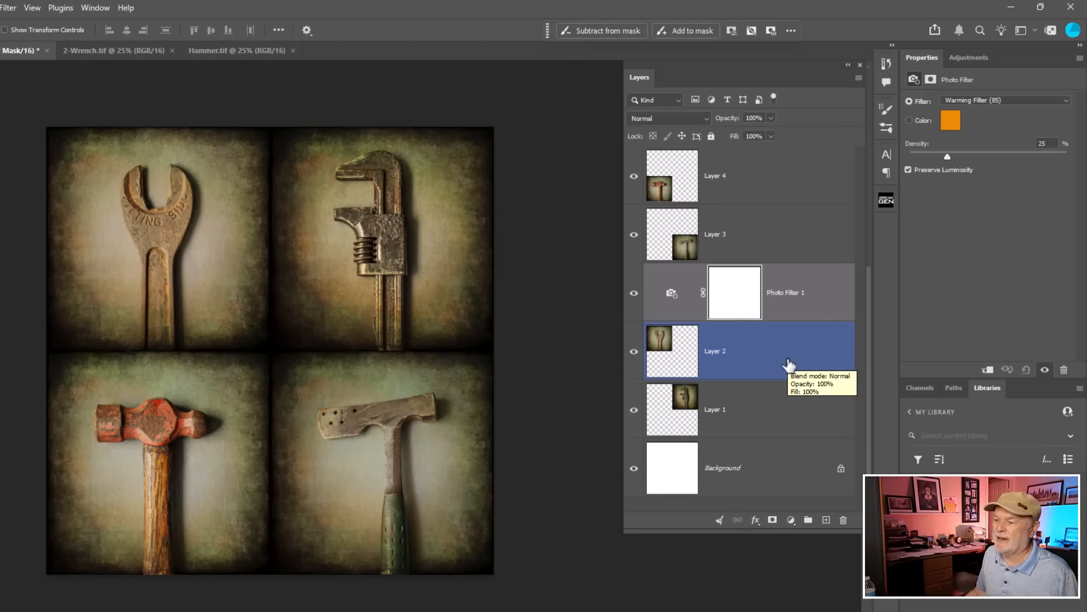
left_click(366, 252)
left_click(265, 251)
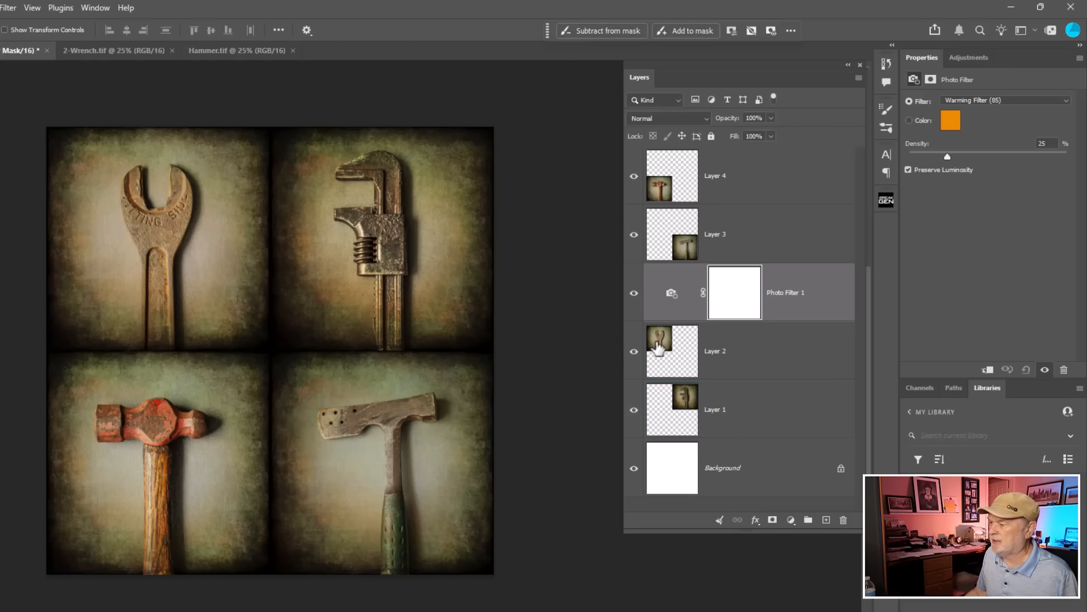
left_click(669, 412)
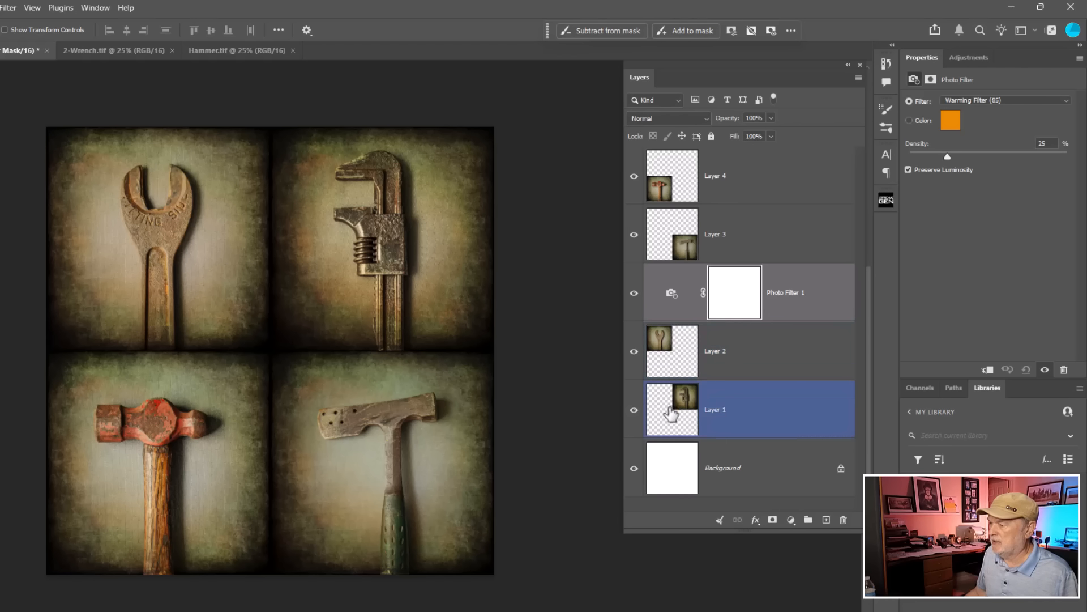
left_click(663, 347)
left_click(663, 347)
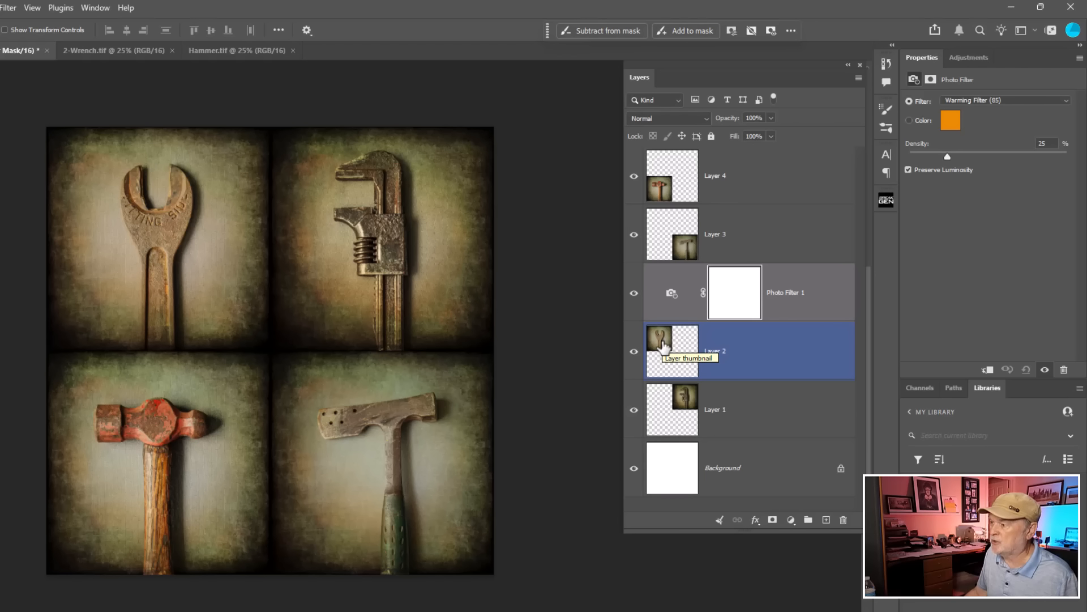
Clip the Photo Filter 1 adjustment to Layer 2 so it affects only the upper-left wrench.
left_click(789, 313)
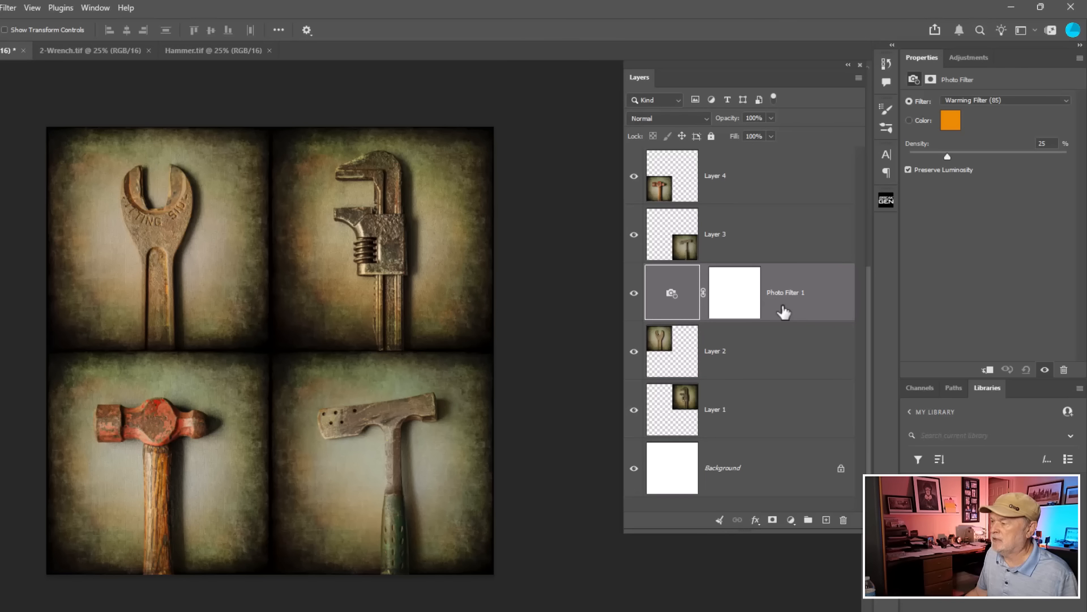
right_click(785, 311)
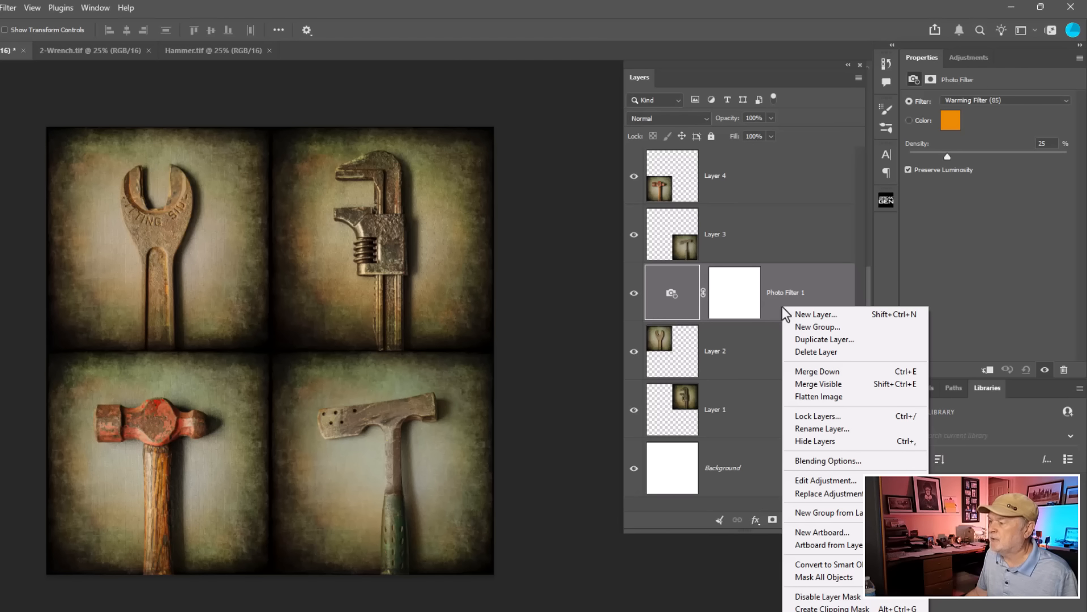
left_click(767, 349)
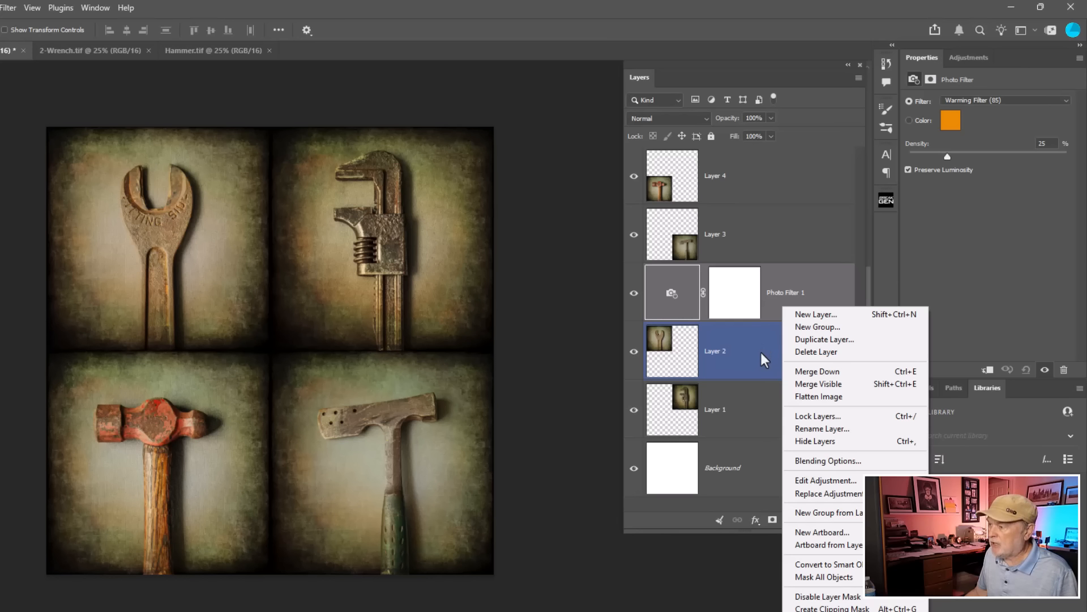
left_click(772, 320)
left_click(775, 336)
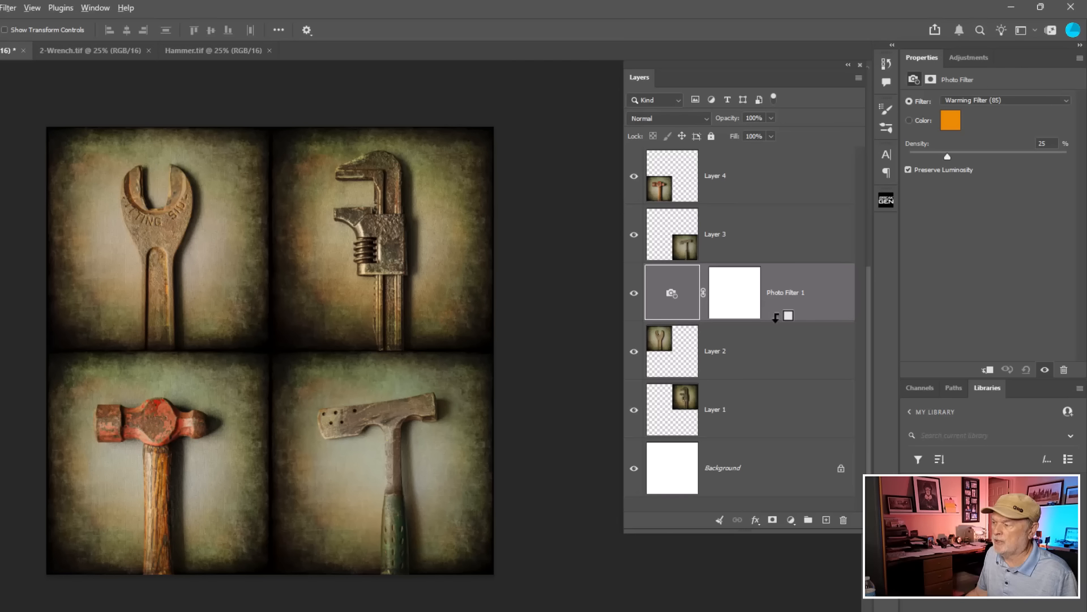
left_click(776, 316, "alt")
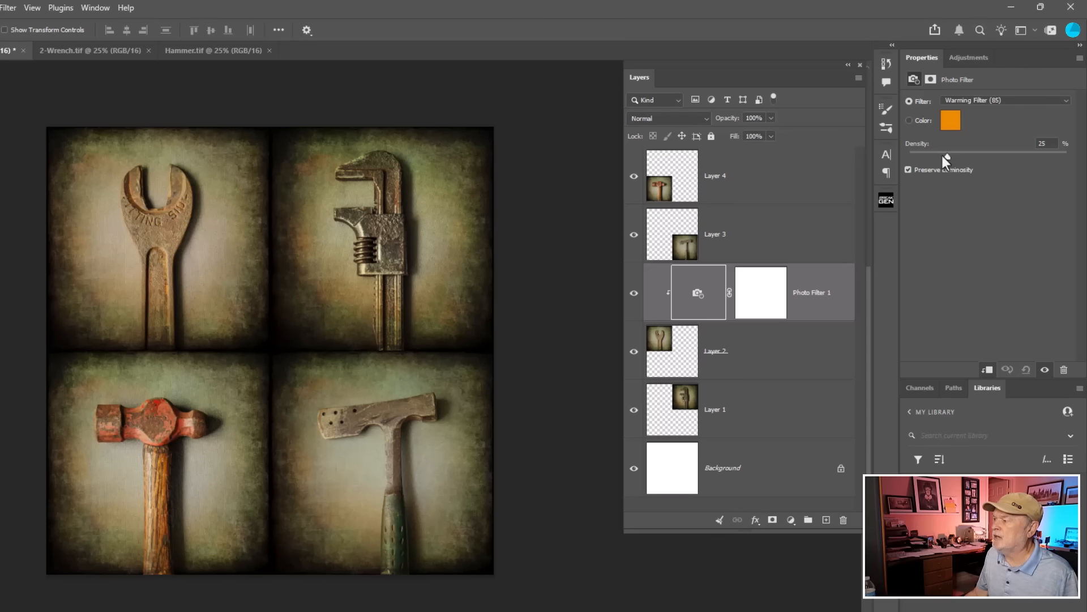
Set the wrench's photo filter to a blue-violet custom color, 5a41d7, with a density of 81%.
left_click_drag(947, 156, 1010, 156)
left_click_drag(926, 154, 1013, 156)
left_click(952, 120)
left_click_drag(662, 238, 657, 214)
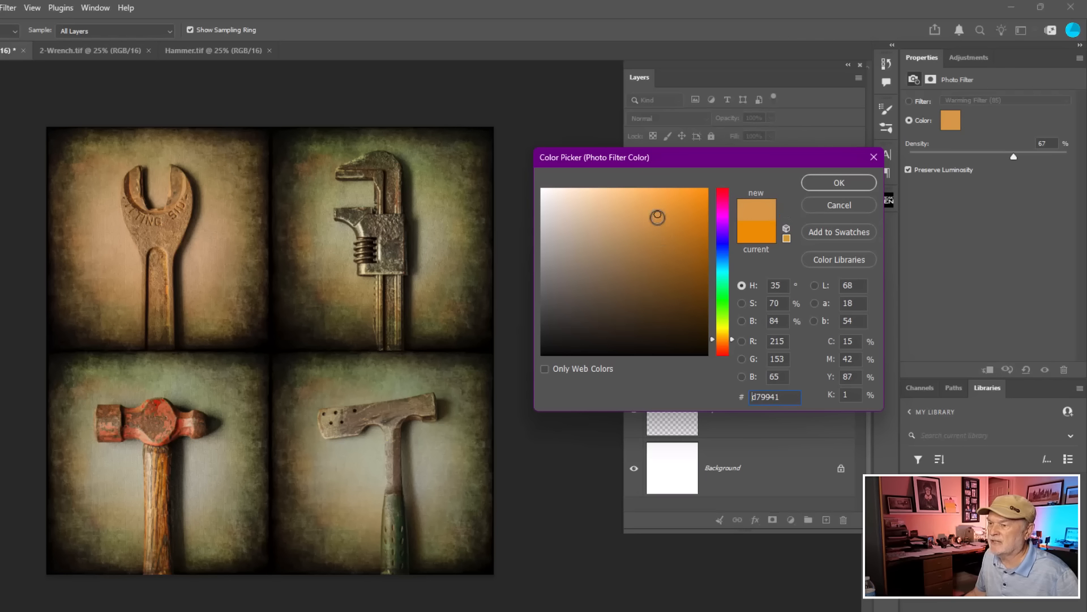
left_click(723, 329)
mouse_move(723, 330)
left_mouse_down()
mouse_move(725, 238)
mouse_move(730, 246)
left_mouse_up()
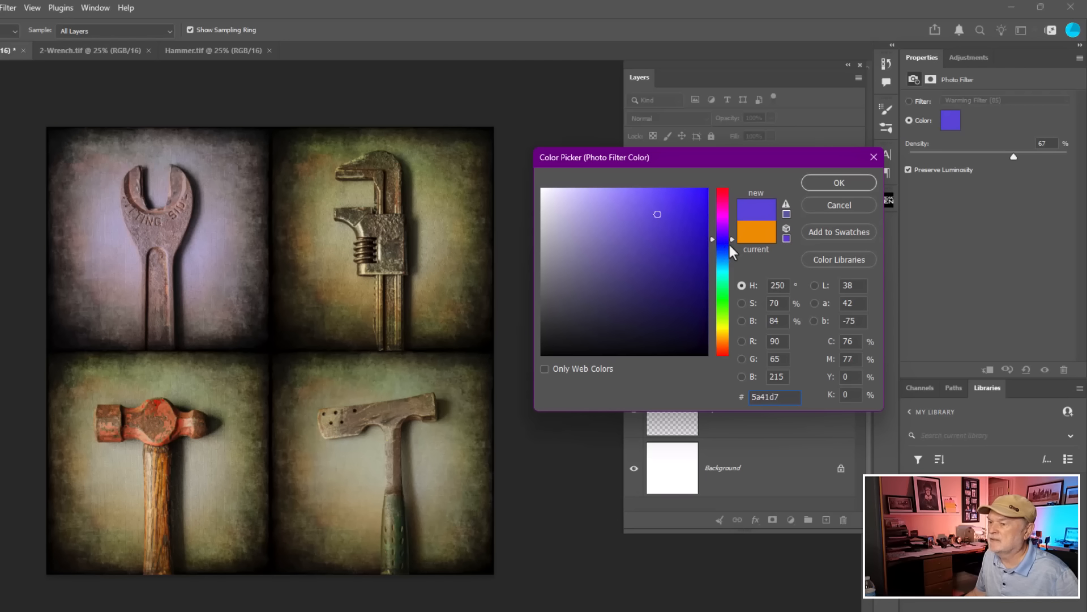
left_click(830, 185)
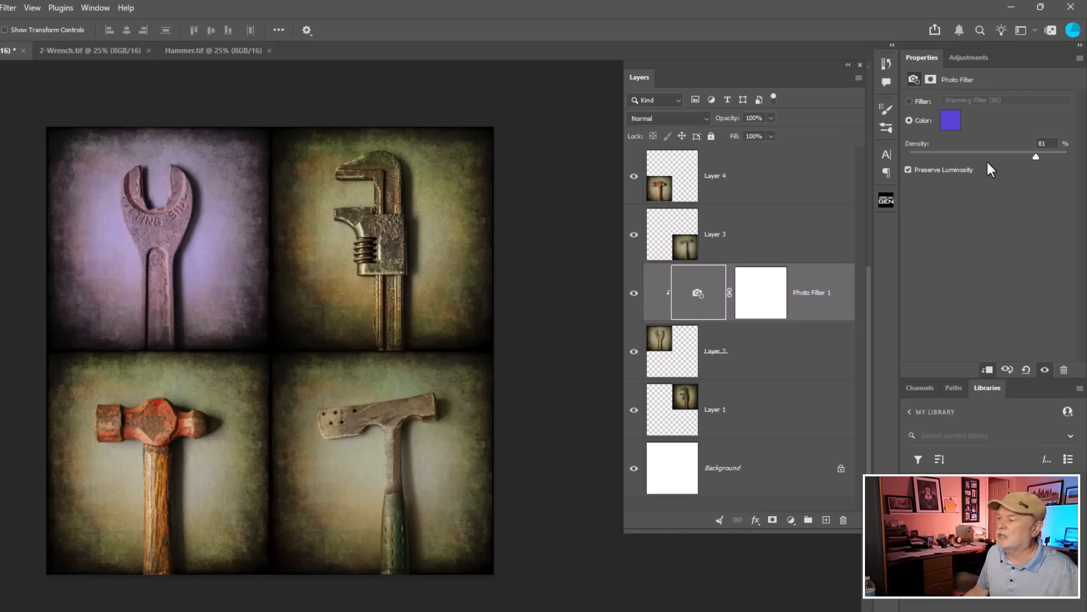
Identify the hatchet's Layer 3 by toggling its visibility, and place a duplicate of Photo Filter 1 directly above it.
left_click_drag(718, 352, 861, 461)
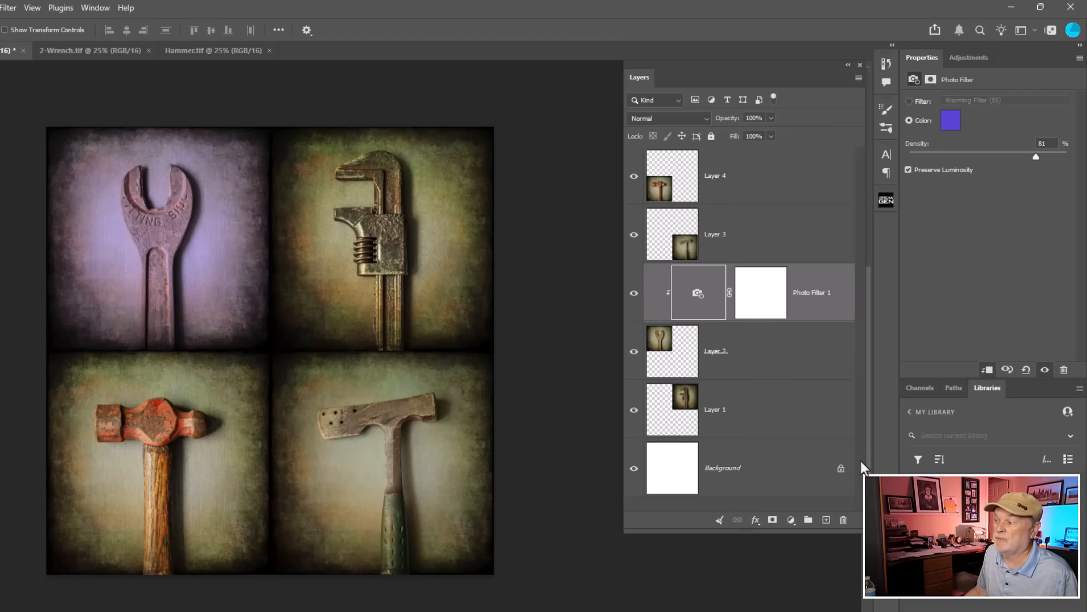
left_click_drag(691, 417, 688, 419)
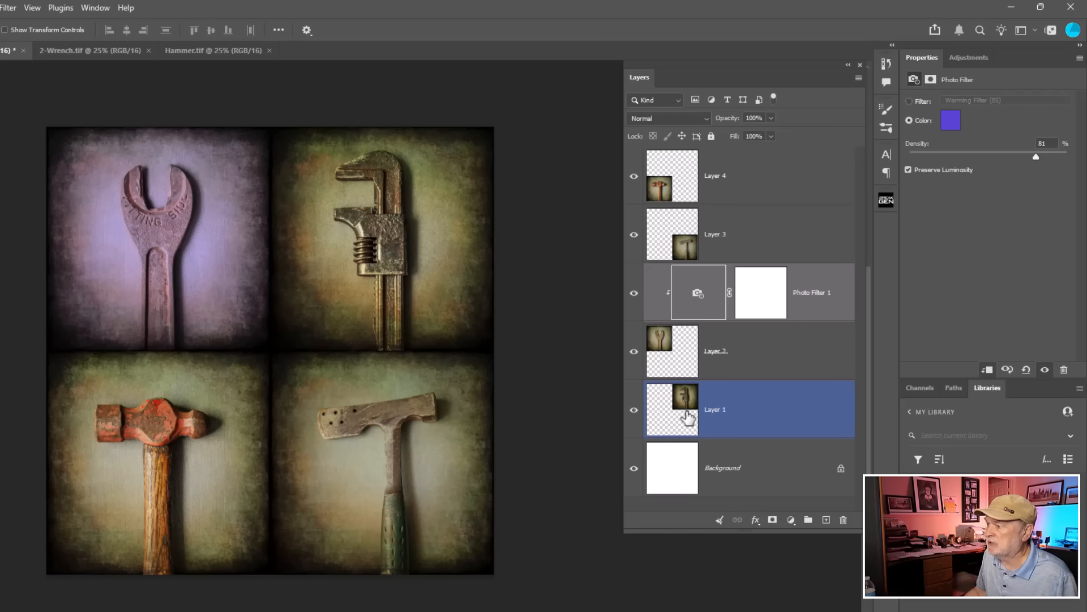
left_click(639, 234)
left_click(640, 235)
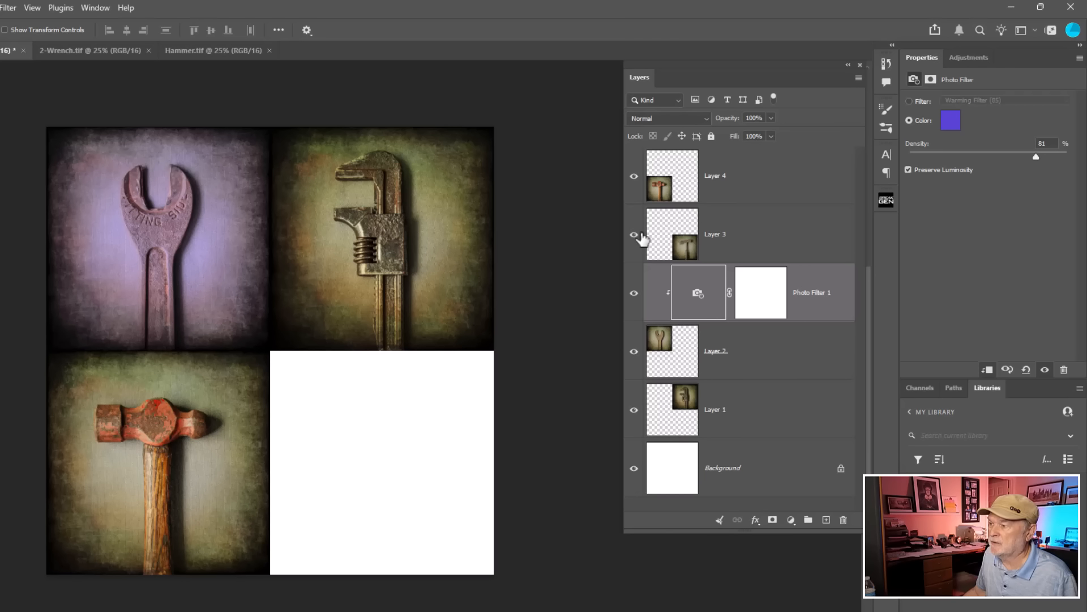
left_click(661, 233)
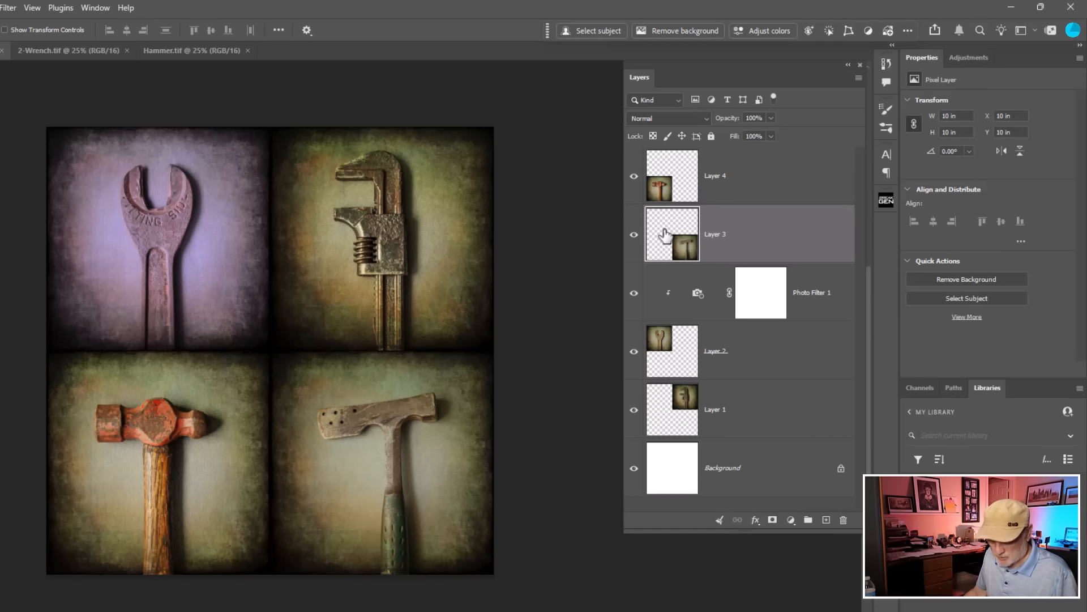
left_click(687, 304)
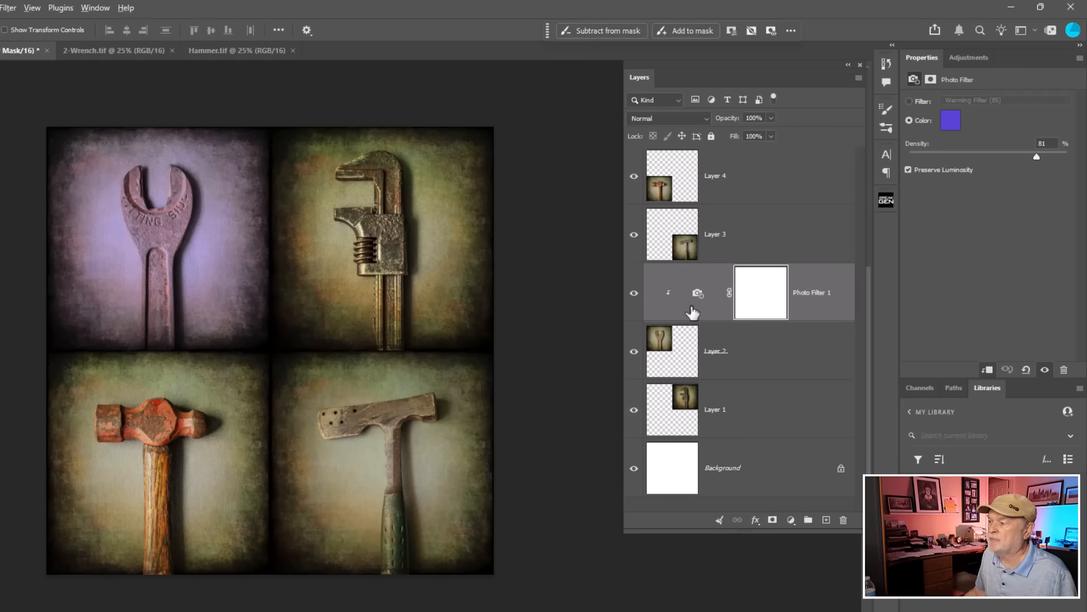
left_click_drag(692, 312, 687, 223)
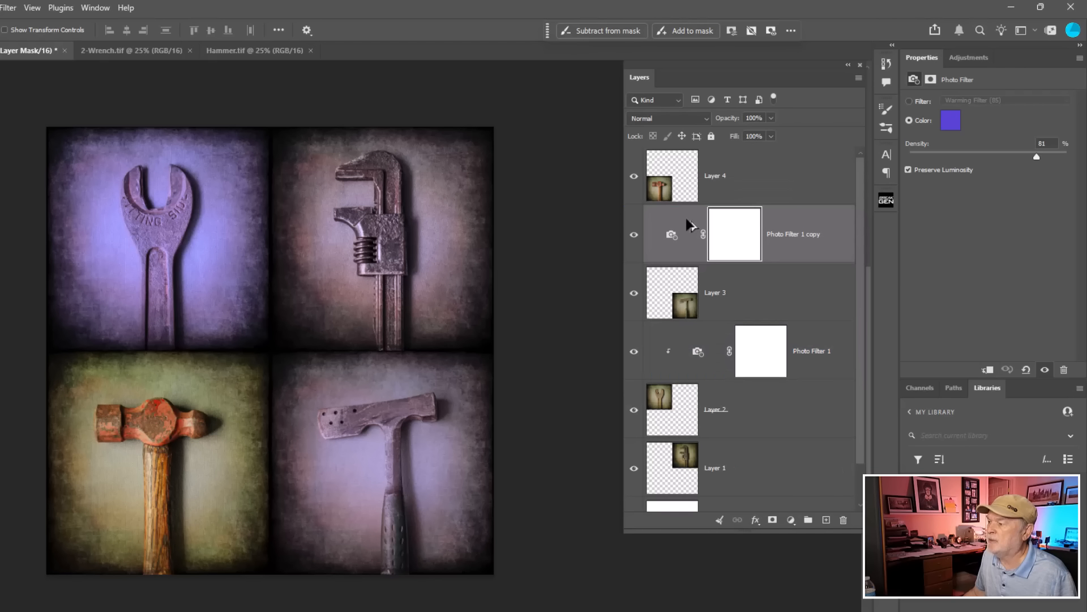
Clip the duplicated Photo Filter to Layer 3 so it tints only the lower-right hatchet.
left_click(744, 319)
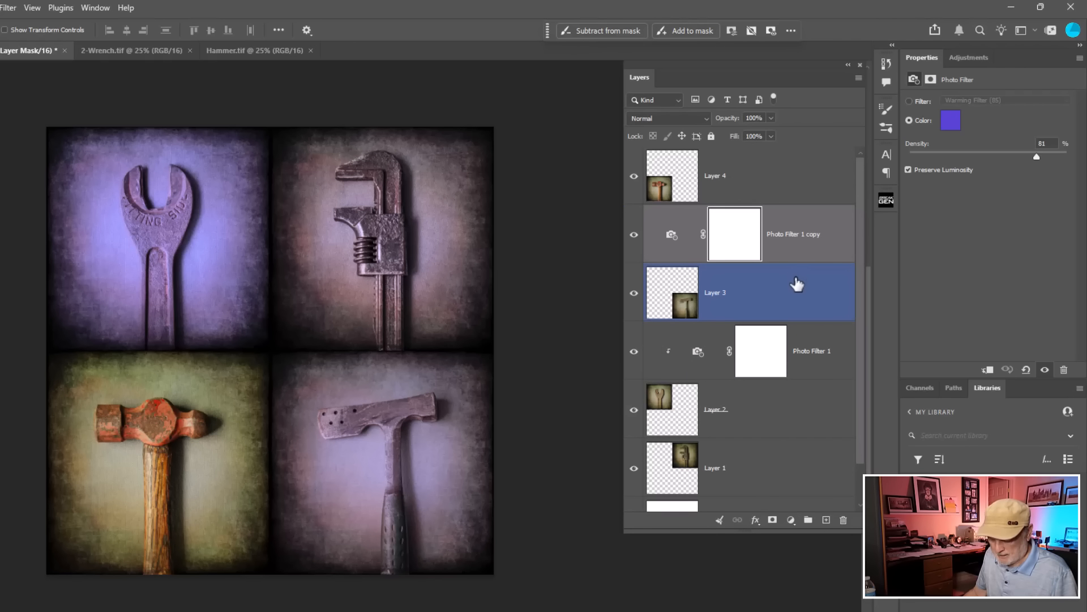
left_click(801, 262, "alt")
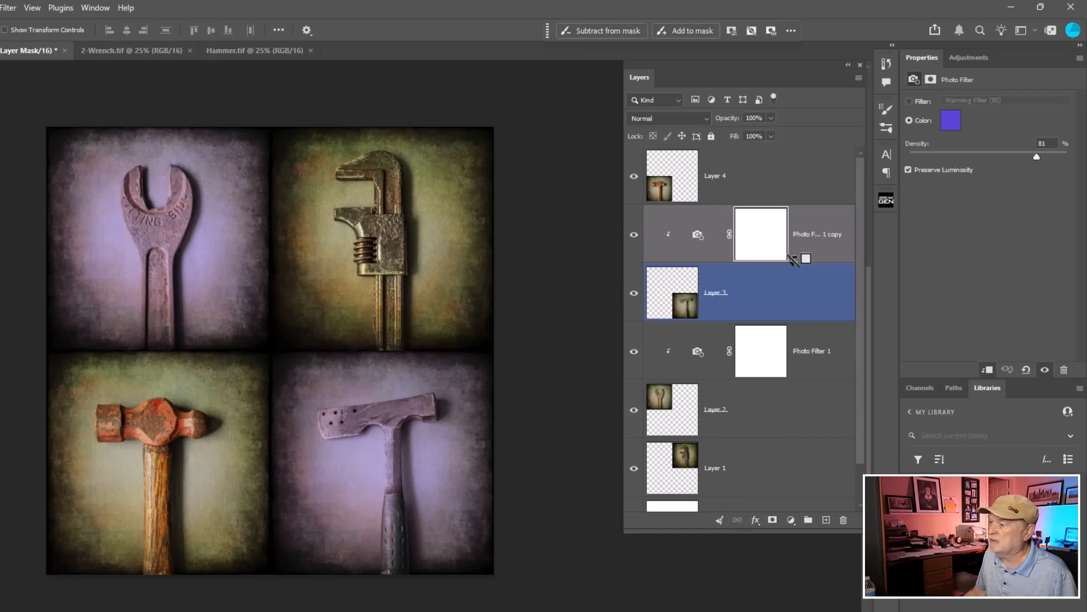
left_click(803, 334)
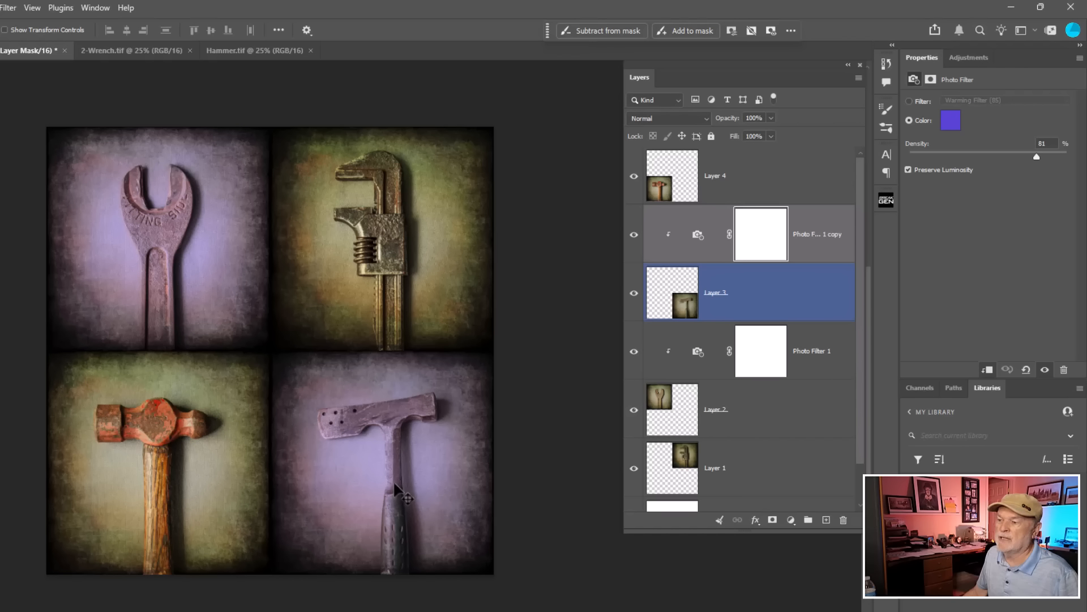
Identify the lower-left hammer's Layer 4 by toggling its visibility, and add a Hue/Saturation adjustment layer directly above it.
left_click(229, 463)
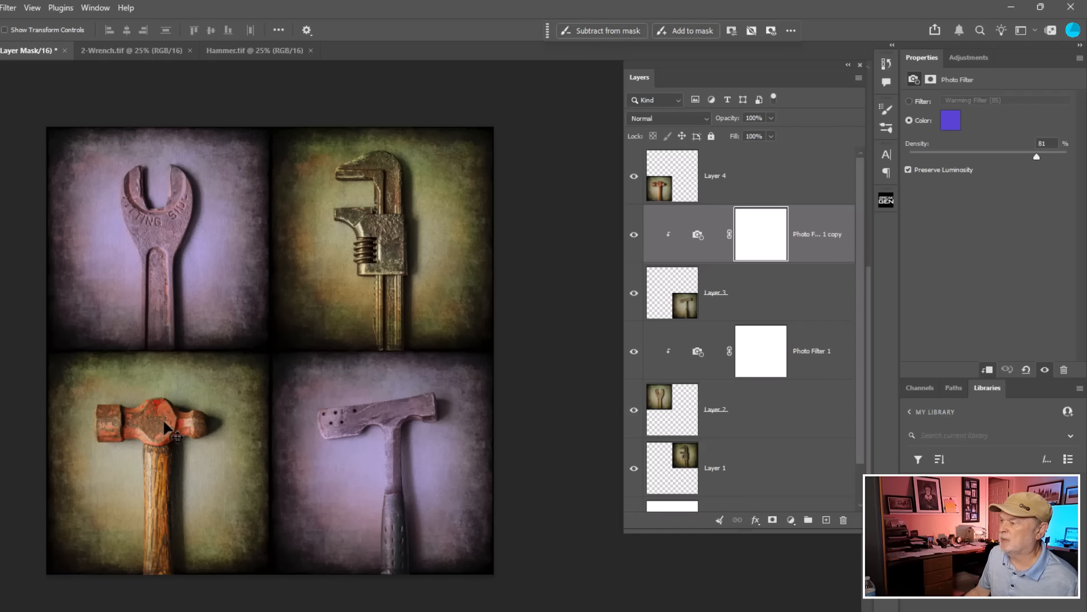
left_click(691, 185)
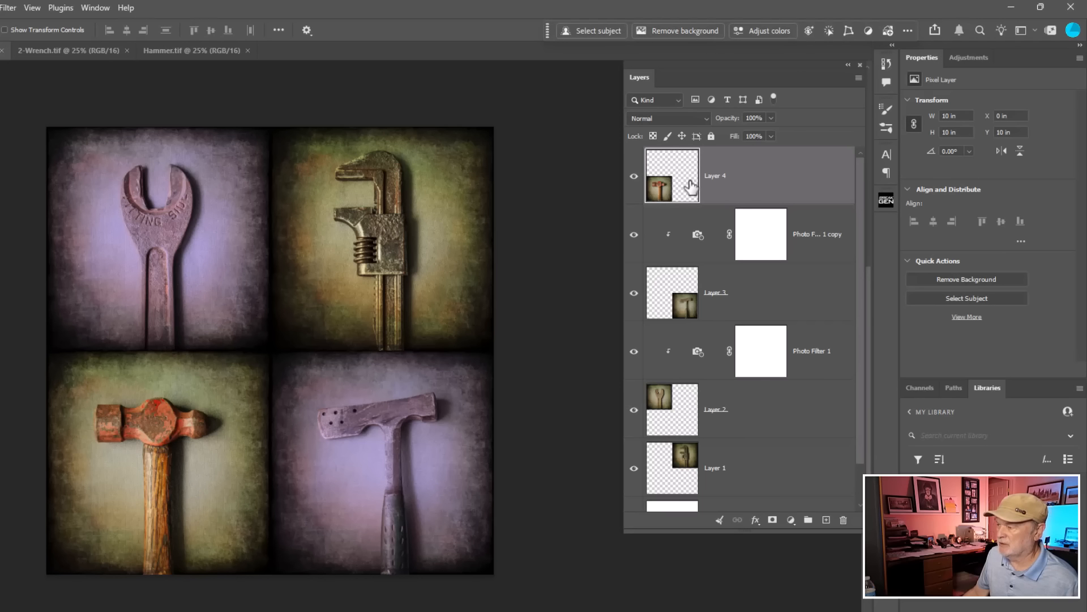
left_click(635, 180)
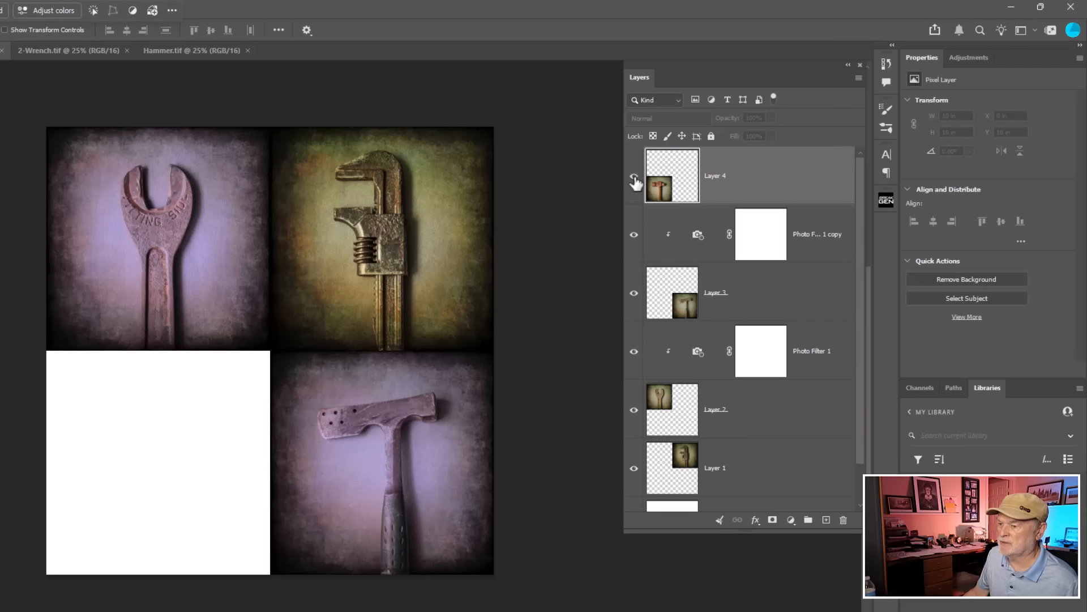
left_click(635, 178)
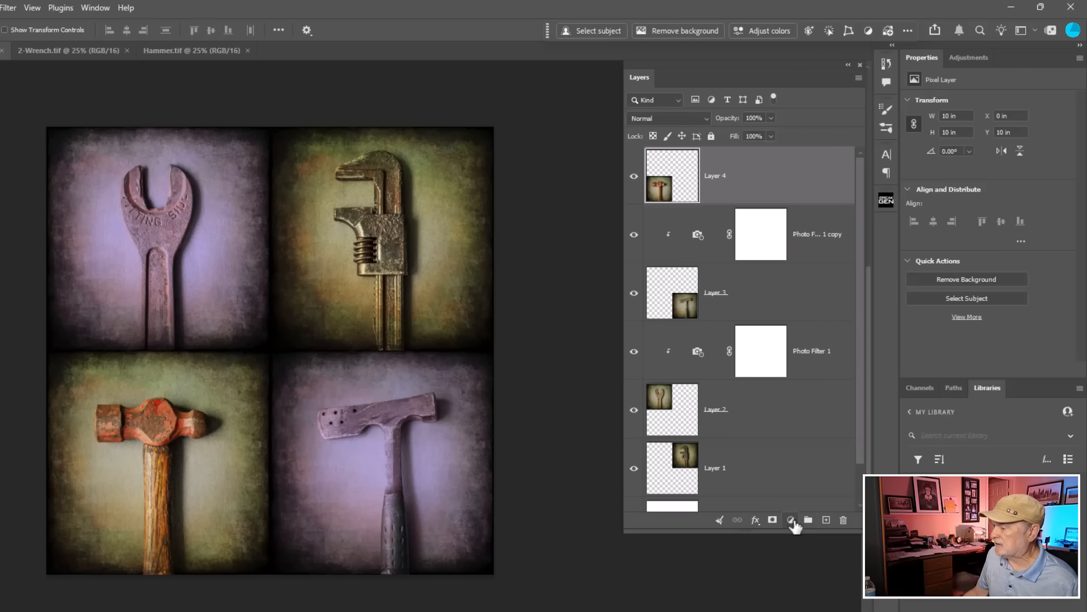
left_click(792, 519)
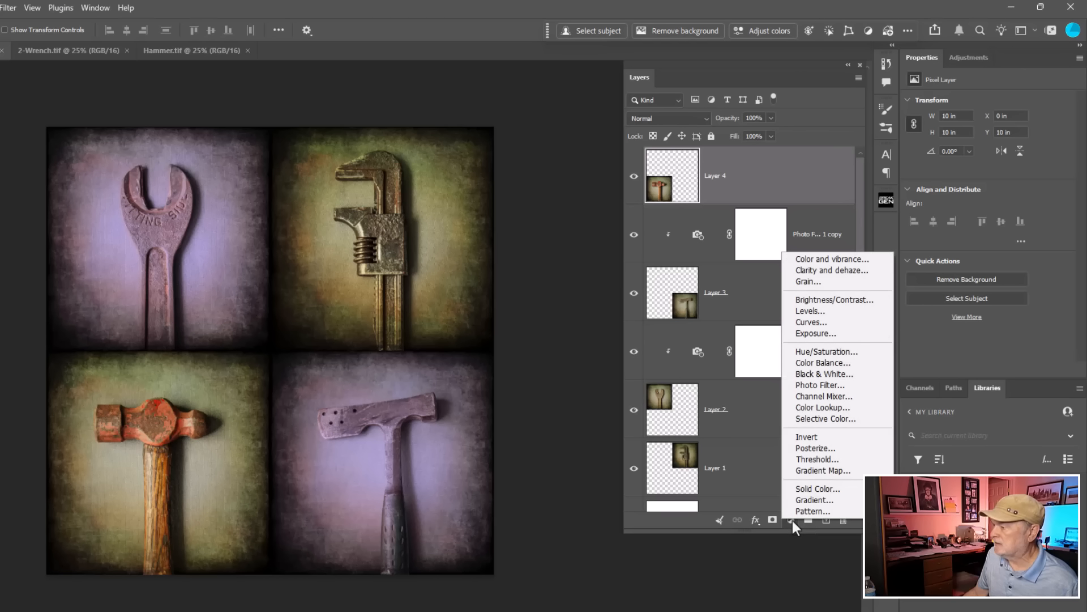
left_click(817, 351)
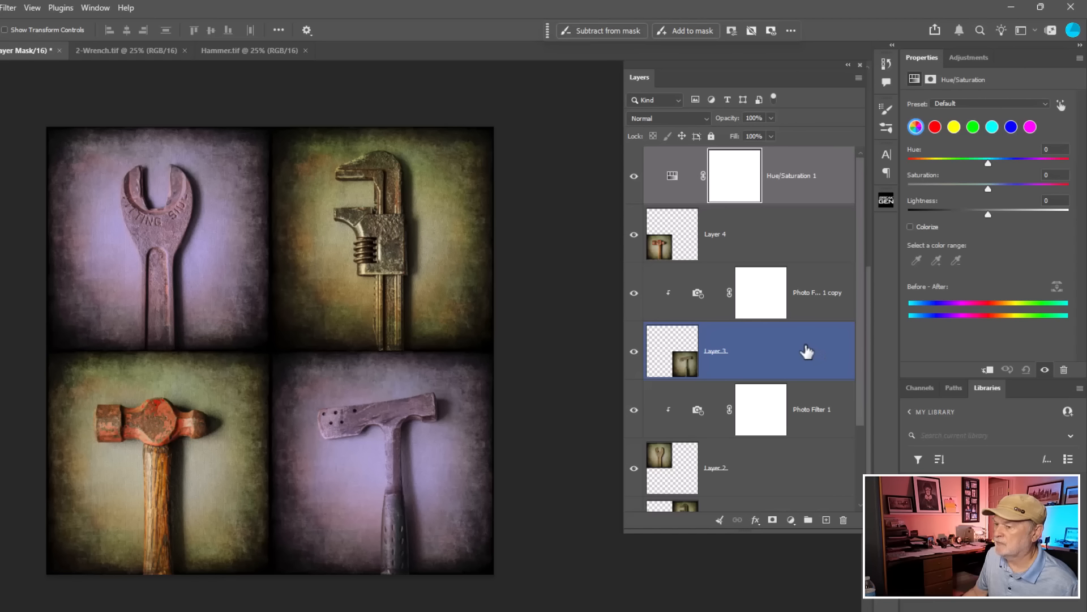
Create a selection of the hammer on Layer 4 with Select Subject.
left_click(677, 174)
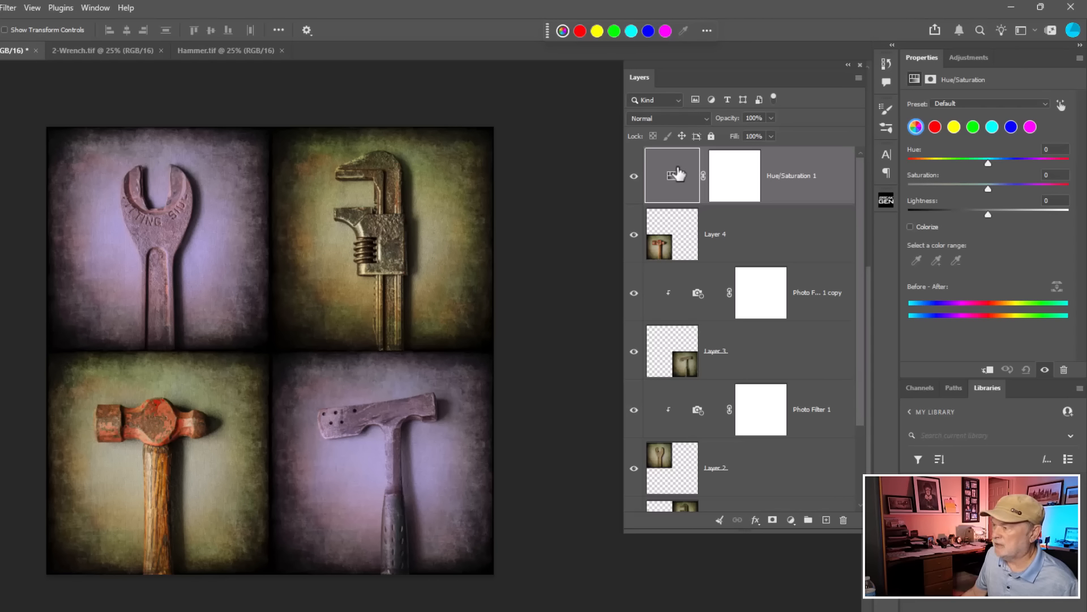
left_click(679, 234)
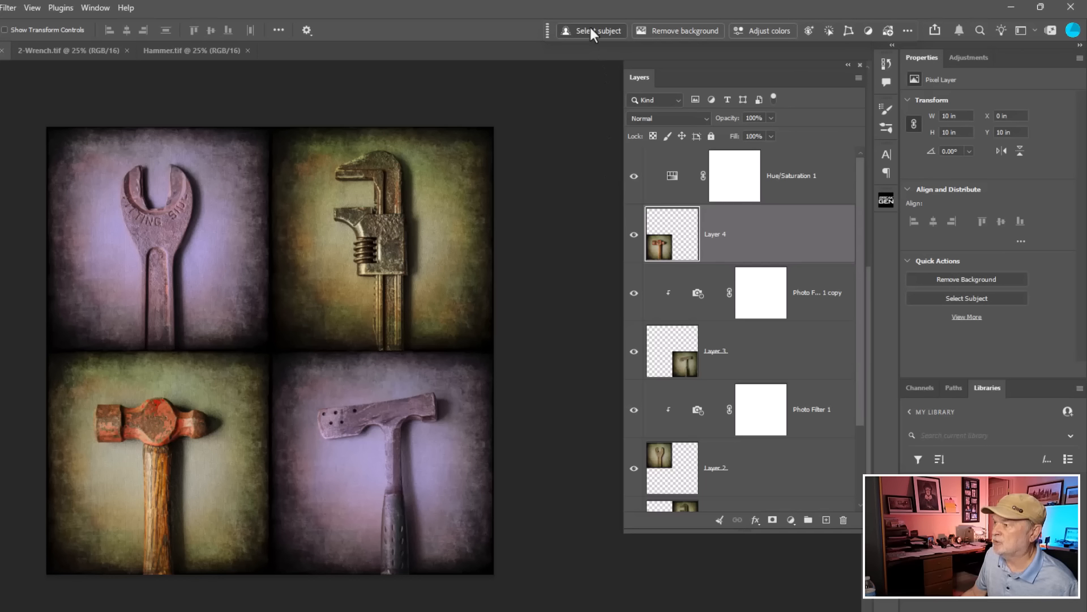
left_click(590, 32)
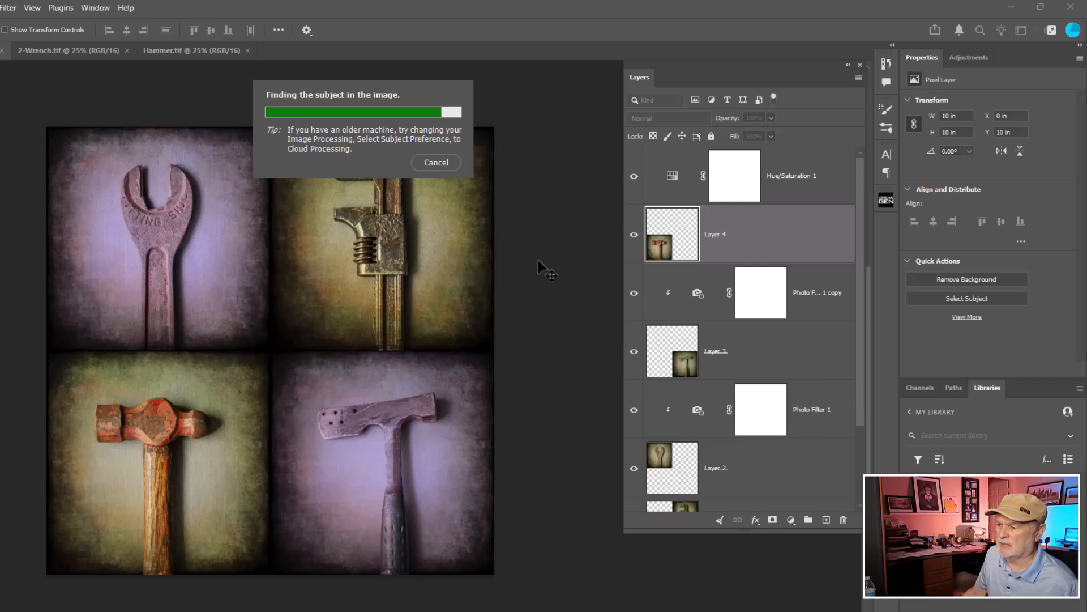
Fill the hammer selection with black on the Hue/Saturation 1 mask, check the mask on its own, and deselect.
left_click(752, 180)
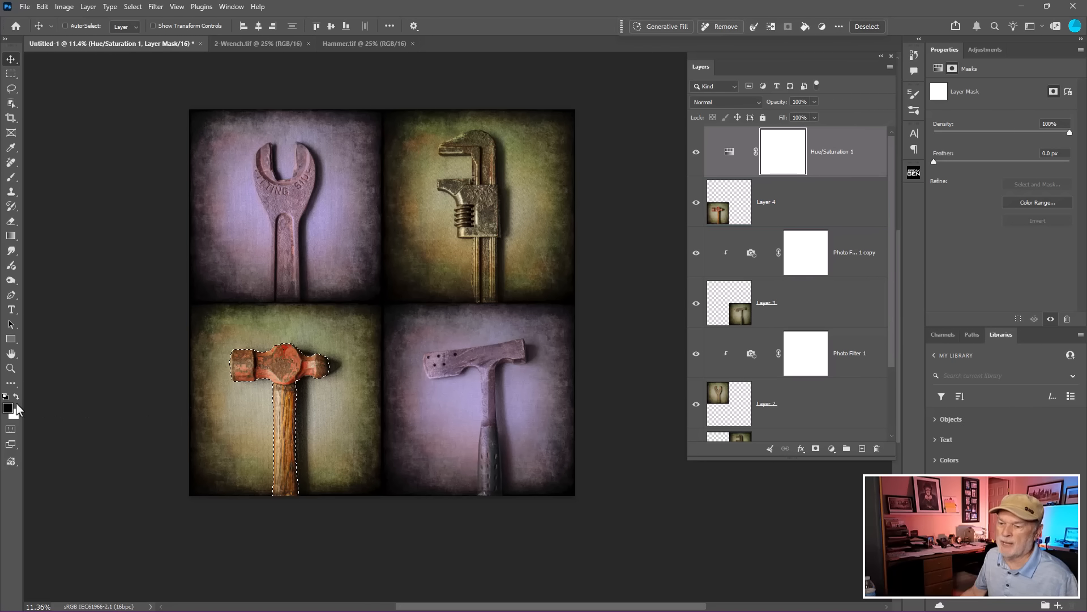
left_click(790, 191)
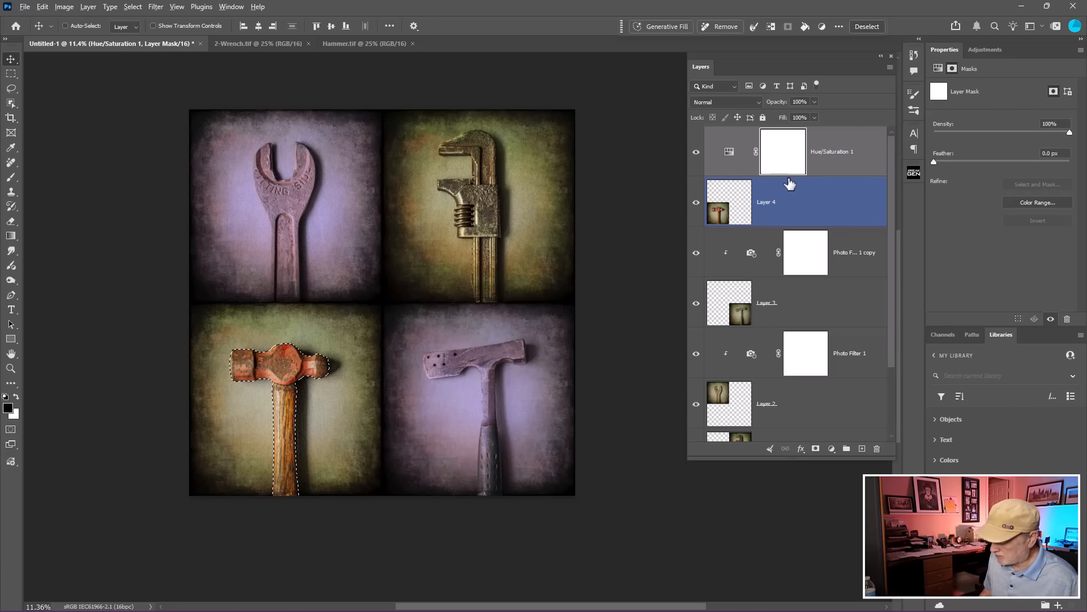
key("alt+BackSpace")
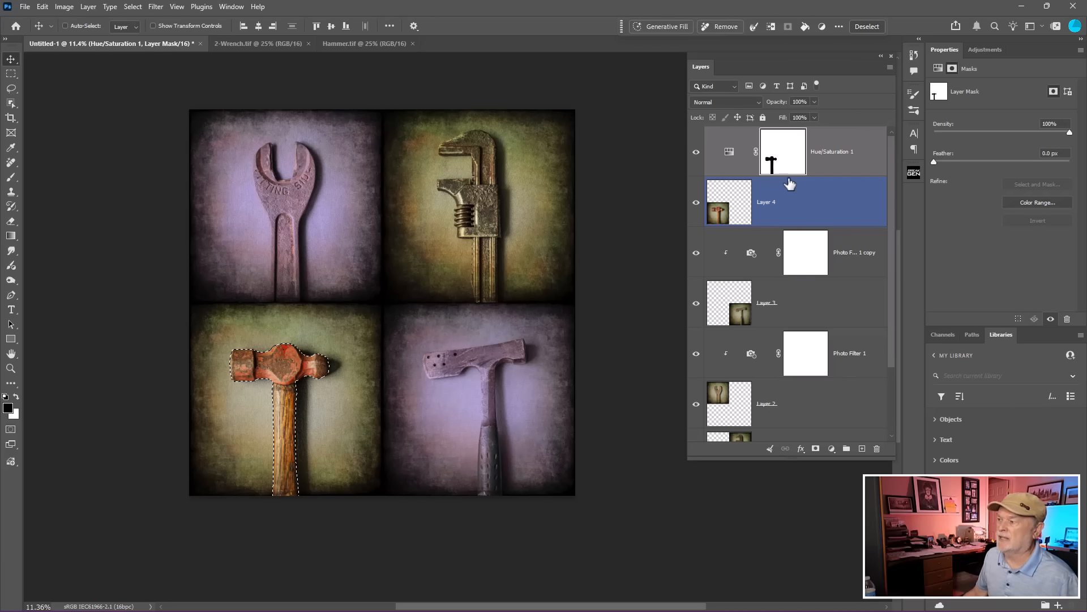
left_click(788, 165)
left_click(788, 164, "alt")
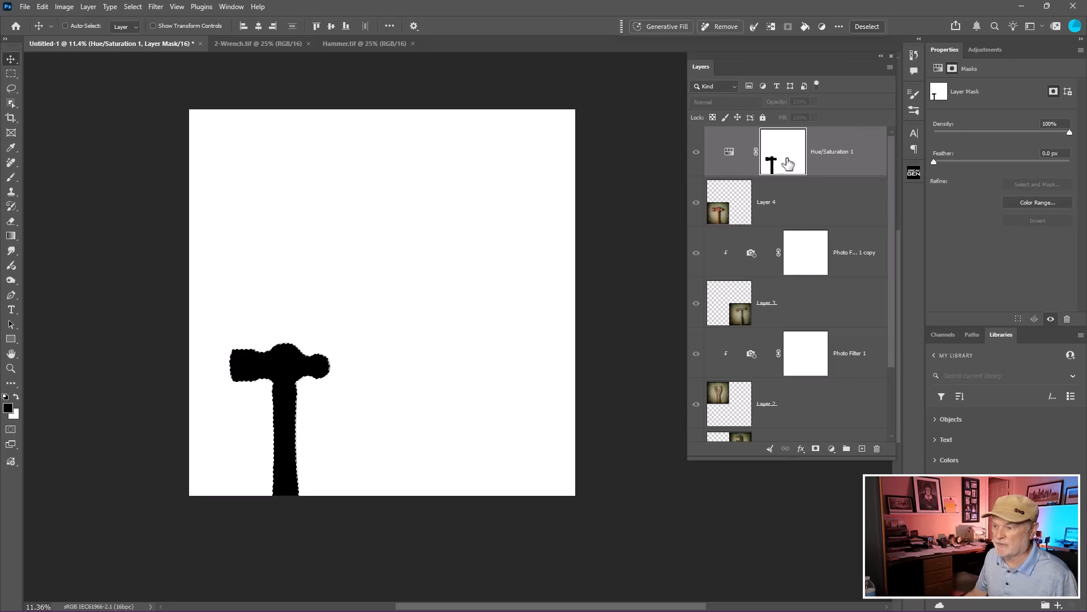
left_click(787, 164, "alt")
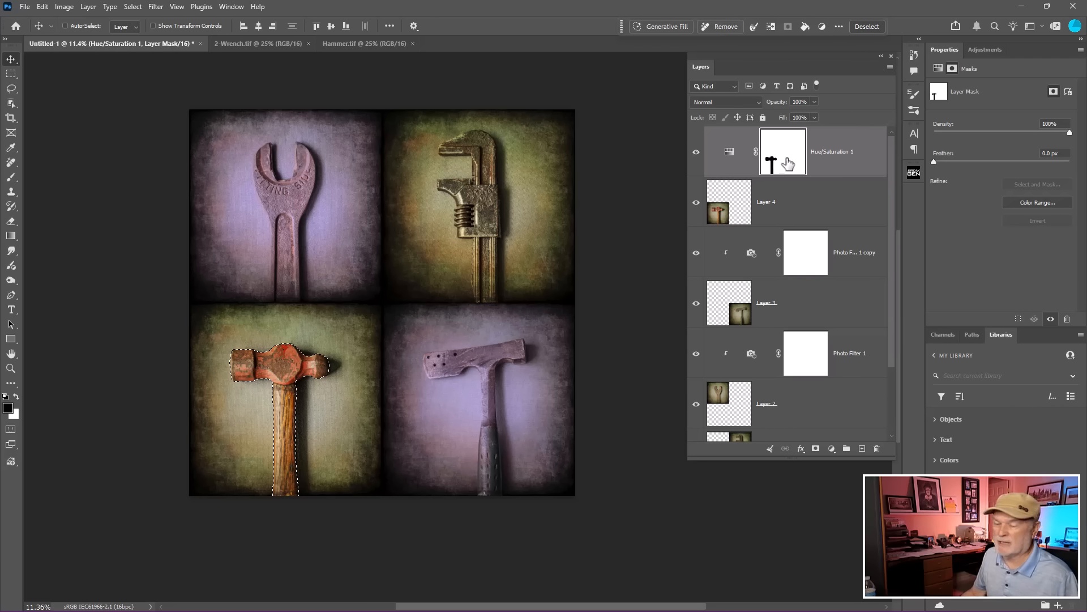
left_click(8, 413)
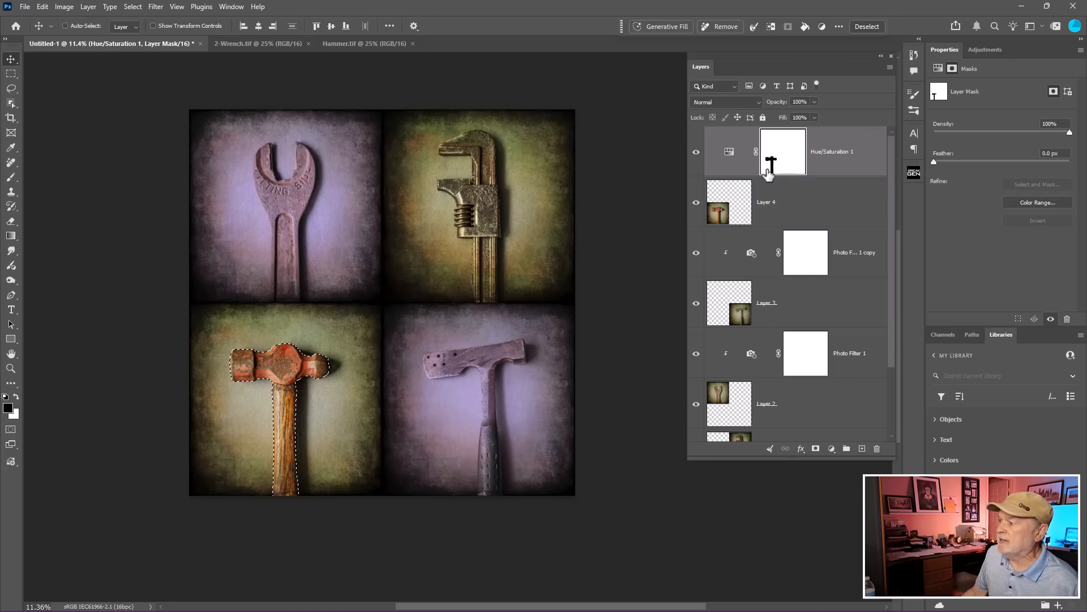
key("ctrl+d")
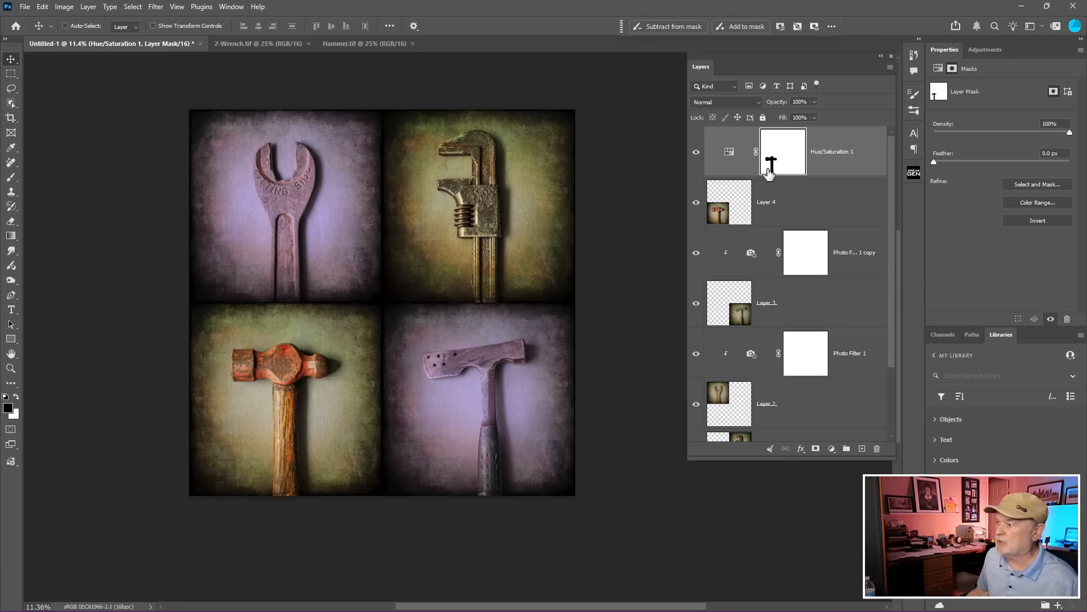
Invert the Hue/Saturation 1 mask so the adjustment affects only the hammer.
left_click(729, 152)
mouse_move(1002, 162)
left_mouse_down()
mouse_move(992, 162)
mouse_move(1001, 168)
left_mouse_up()
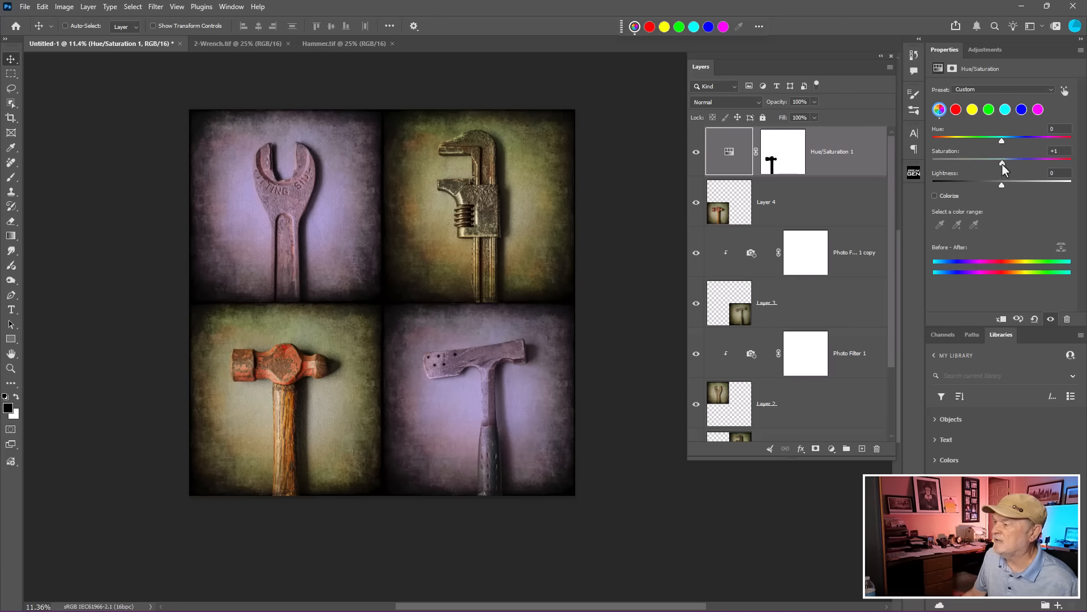
left_click(781, 164)
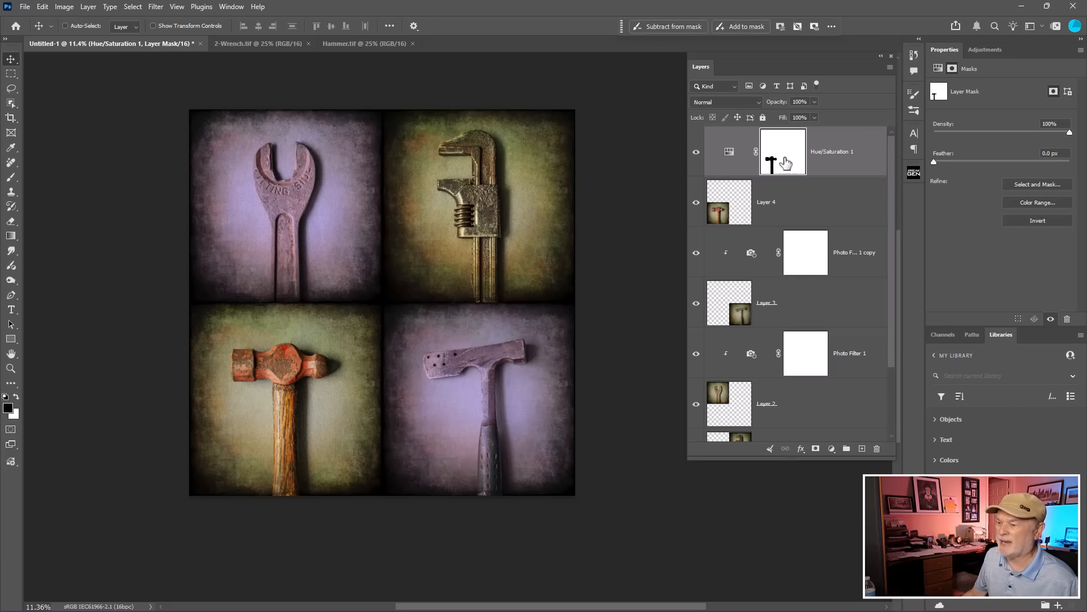
key("ctrl+i")
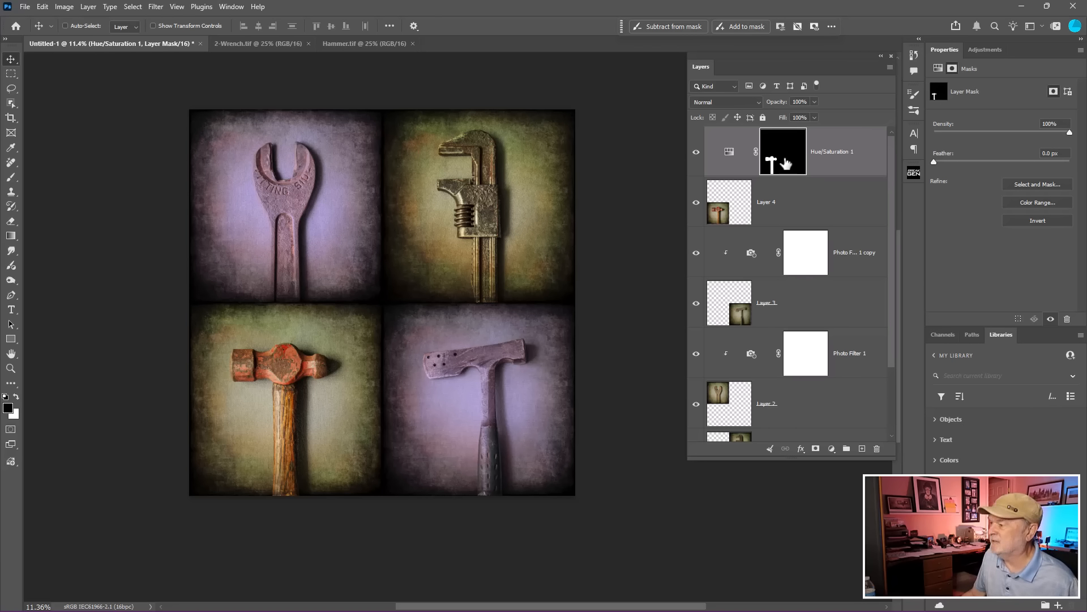
Reduce the saturation of the hammer's Reds to -20 in the Hue/Saturation 1 adjustment.
left_click(731, 154)
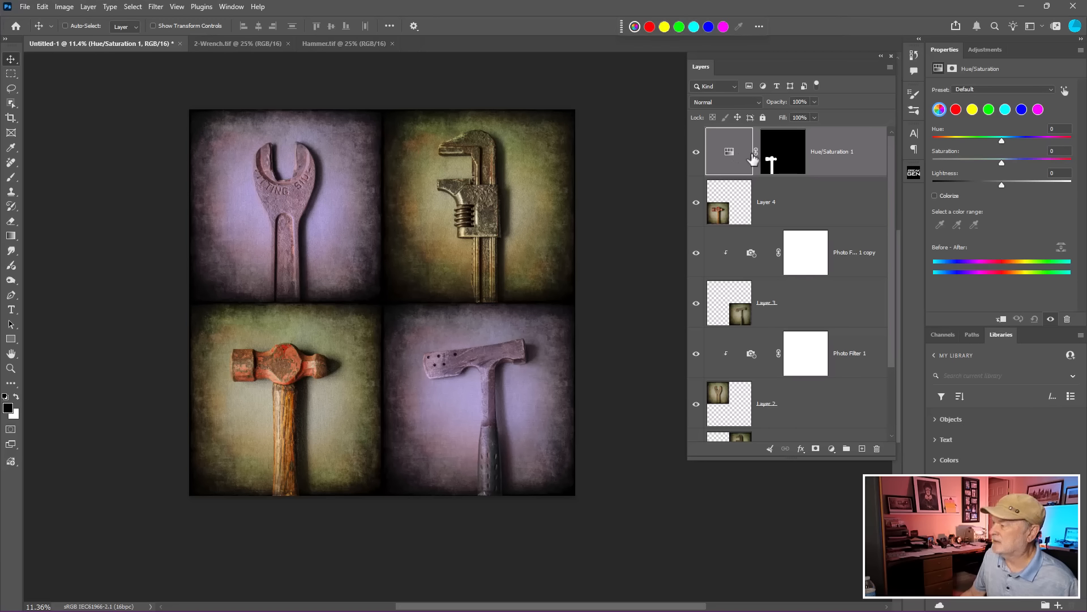
mouse_move(1003, 164)
left_mouse_down()
mouse_move(1034, 161)
mouse_move(943, 170)
mouse_move(1063, 171)
mouse_move(997, 162)
left_mouse_up()
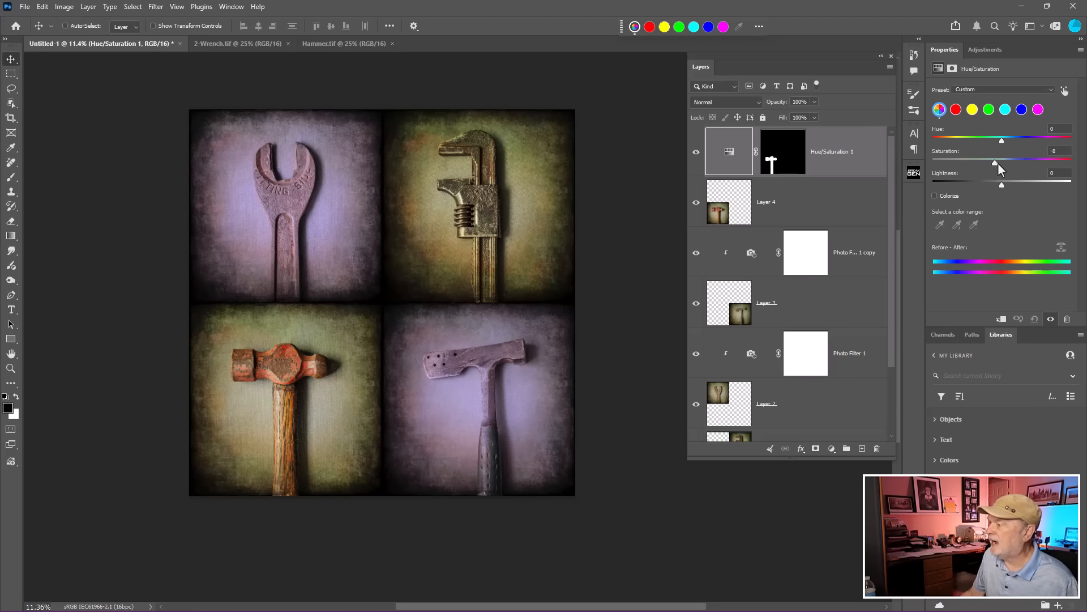
left_click(955, 112)
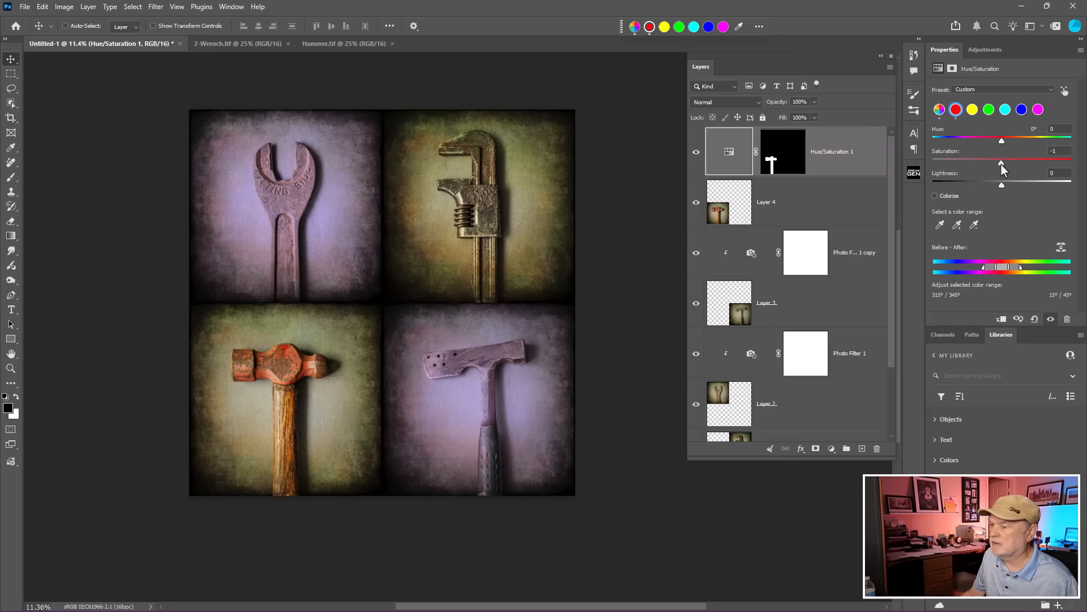
left_click_drag(1002, 164, 982, 165)
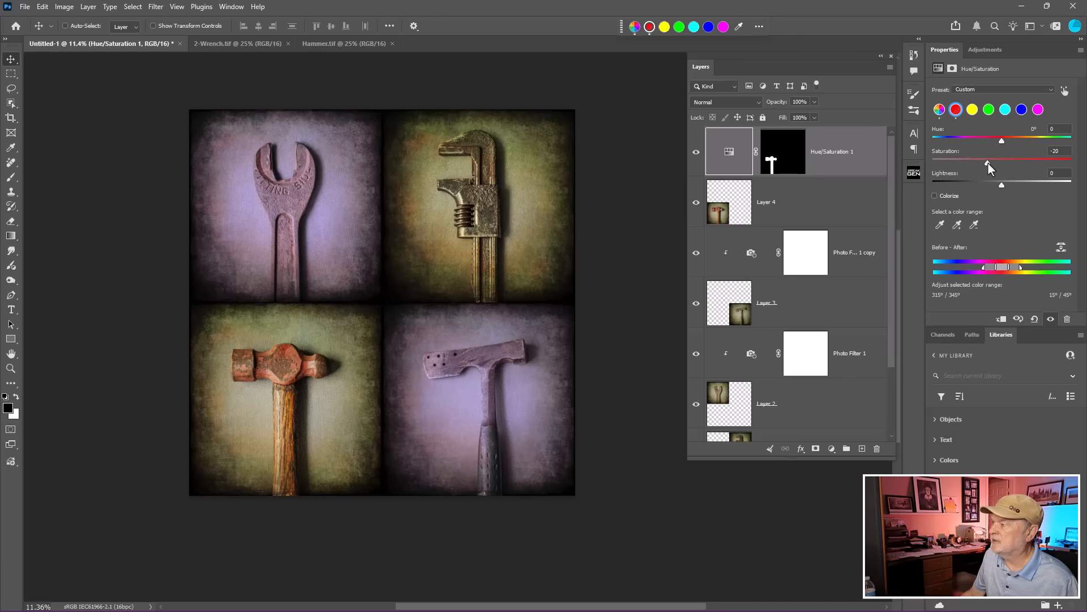
Set the hammer's Yellows saturation to -34 and its Reds saturation to -27, and compare the image with and without the adjustment.
left_click(974, 111)
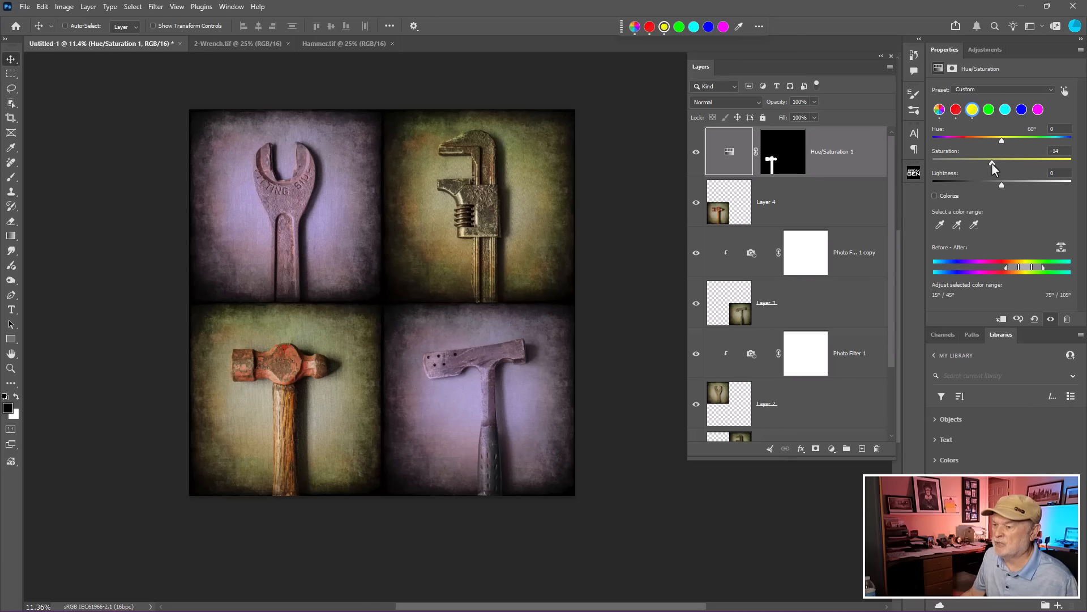
left_click_drag(992, 164, 979, 168)
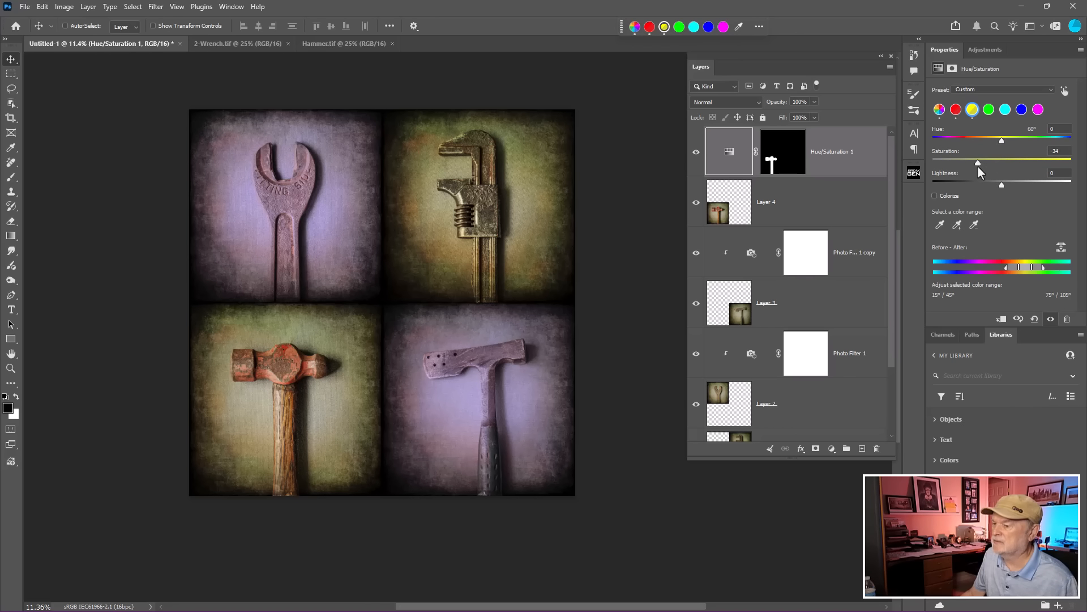
left_click(955, 110)
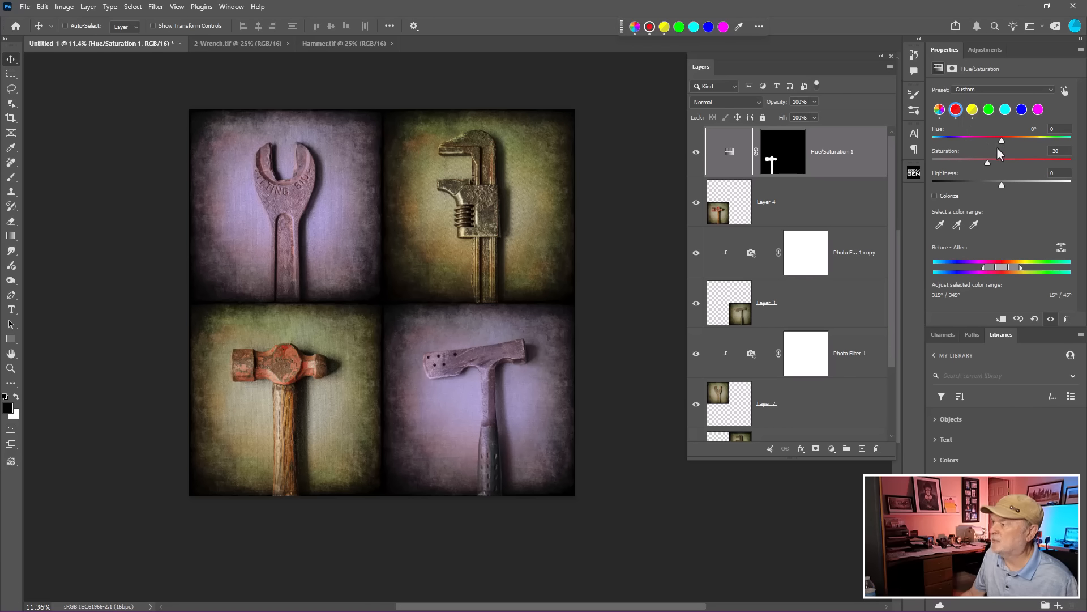
left_click_drag(988, 165, 980, 166)
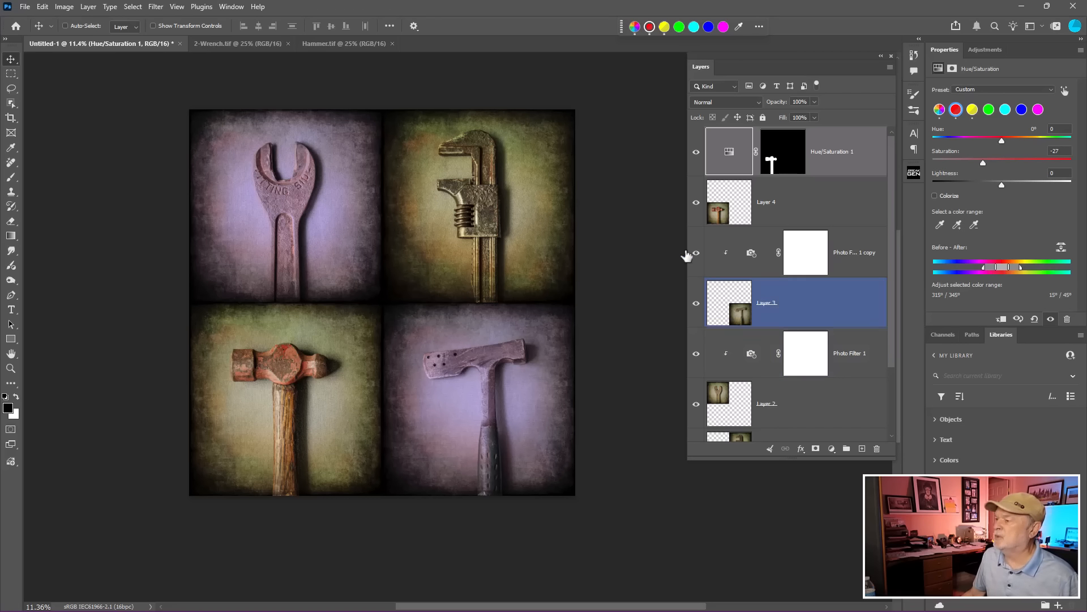
left_click(696, 153)
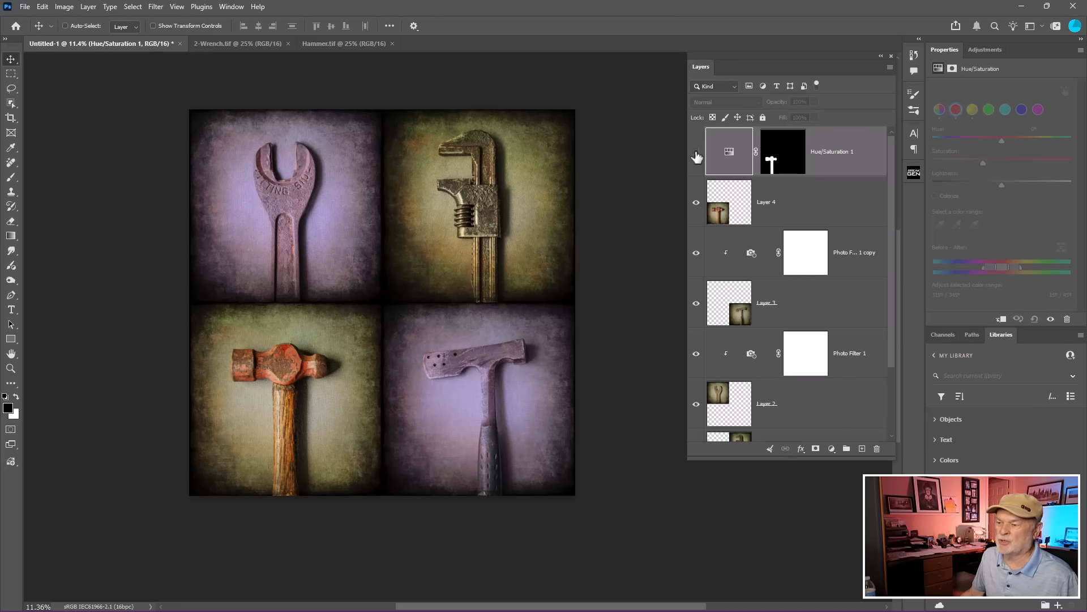
left_click(696, 153)
left_click(696, 152)
left_click(696, 153)
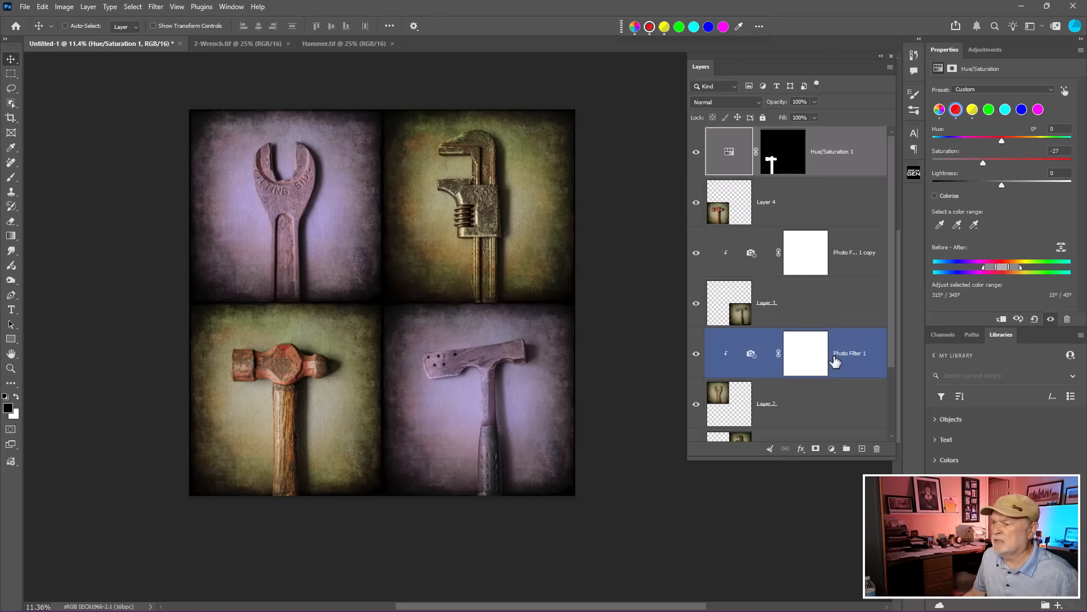
Add a Curves adjustment on top with a midpoint at 130/131 and highlights raised from 173 to 181, and compare before and after.
left_click(832, 448)
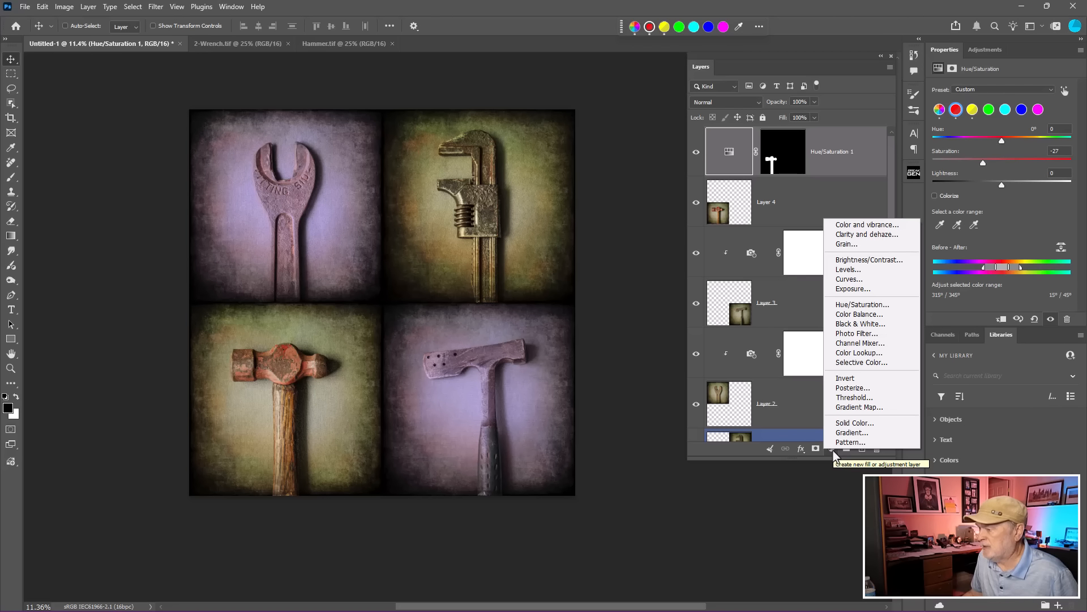
left_click(857, 280)
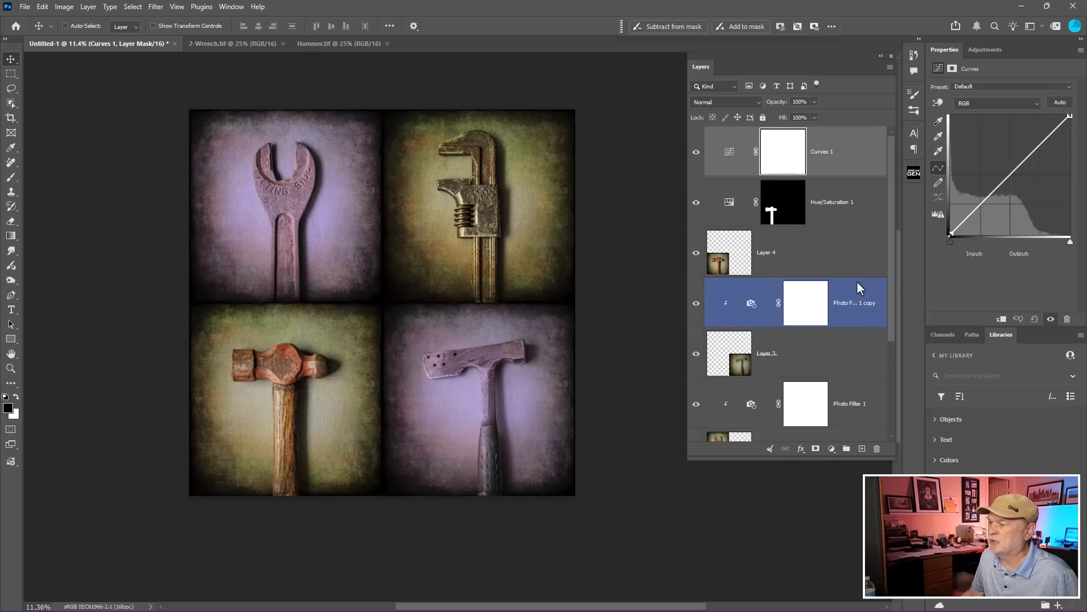
left_click(1012, 173)
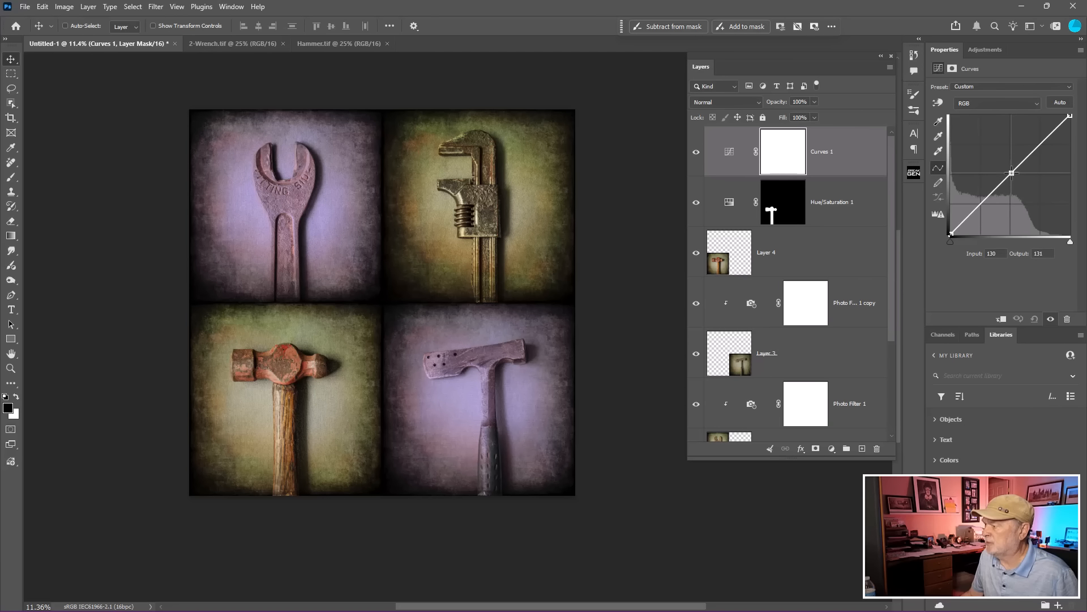
left_click_drag(1029, 155, 1032, 149)
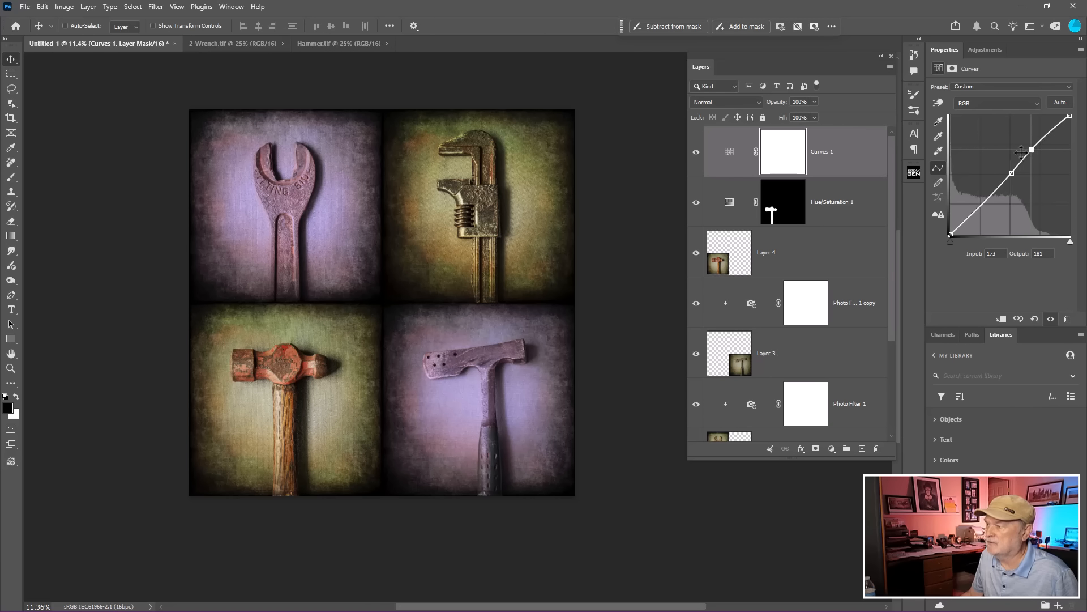
left_click(697, 153)
left_click(696, 153)
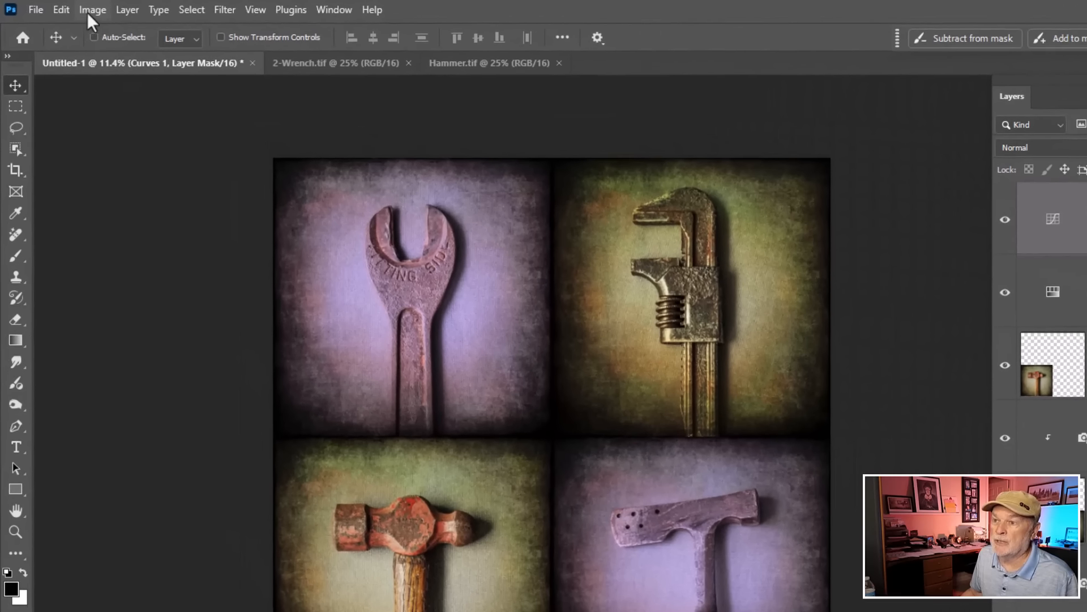
Duplicate the composite image as a separate document named Finished, keeping its layers.
left_click(64, 7)
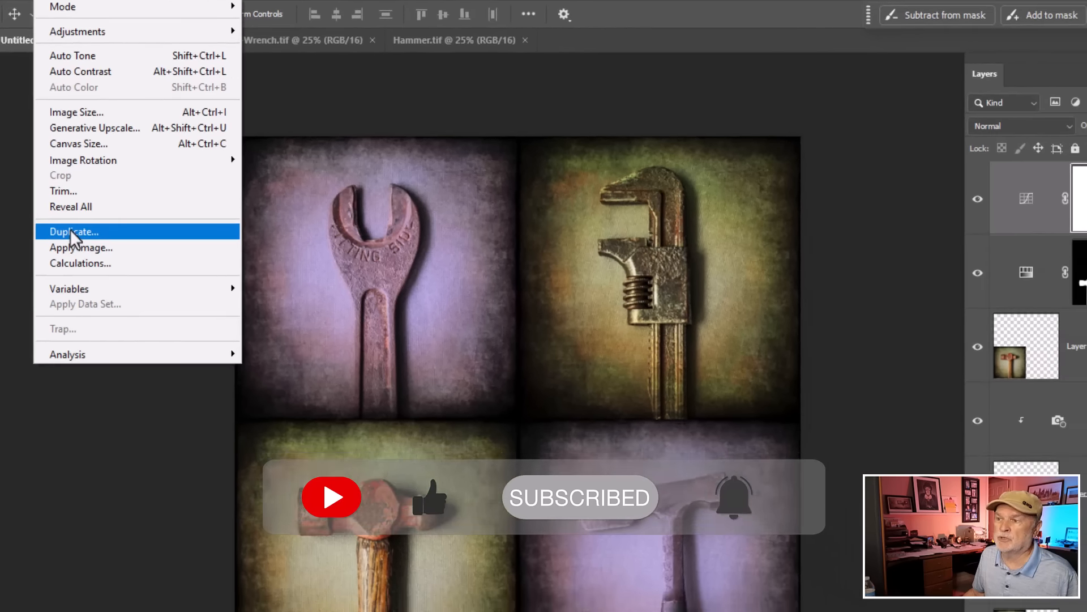
left_click(70, 231)
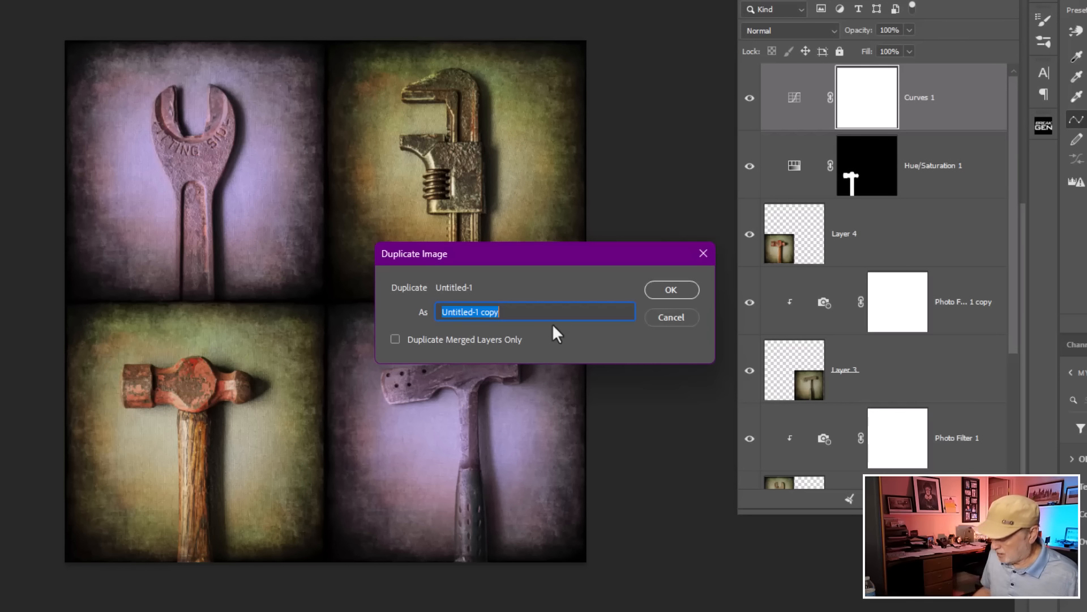
type("Fi")
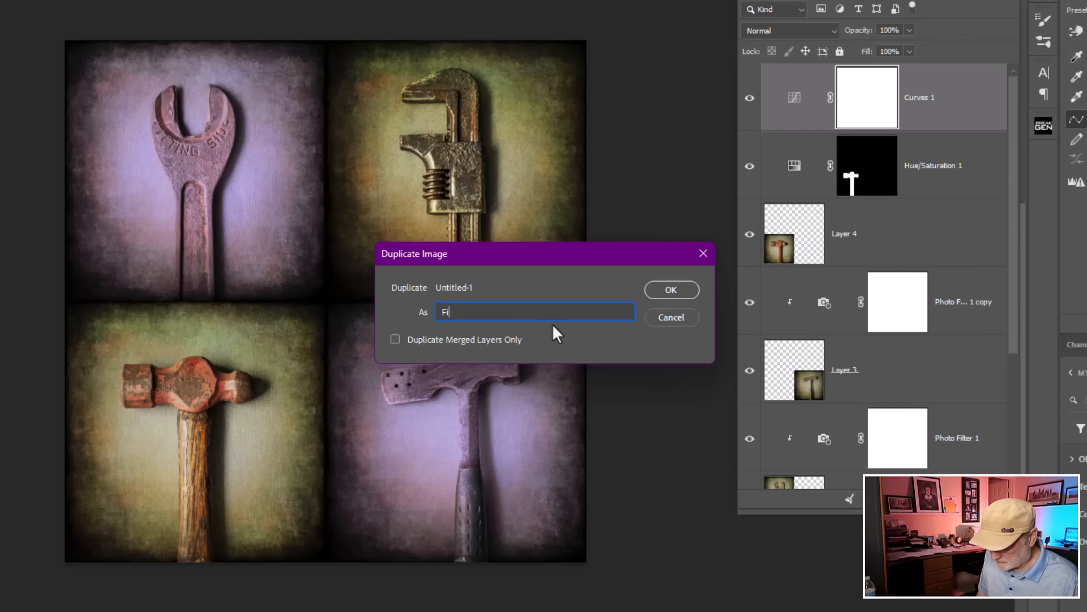
type("nished")
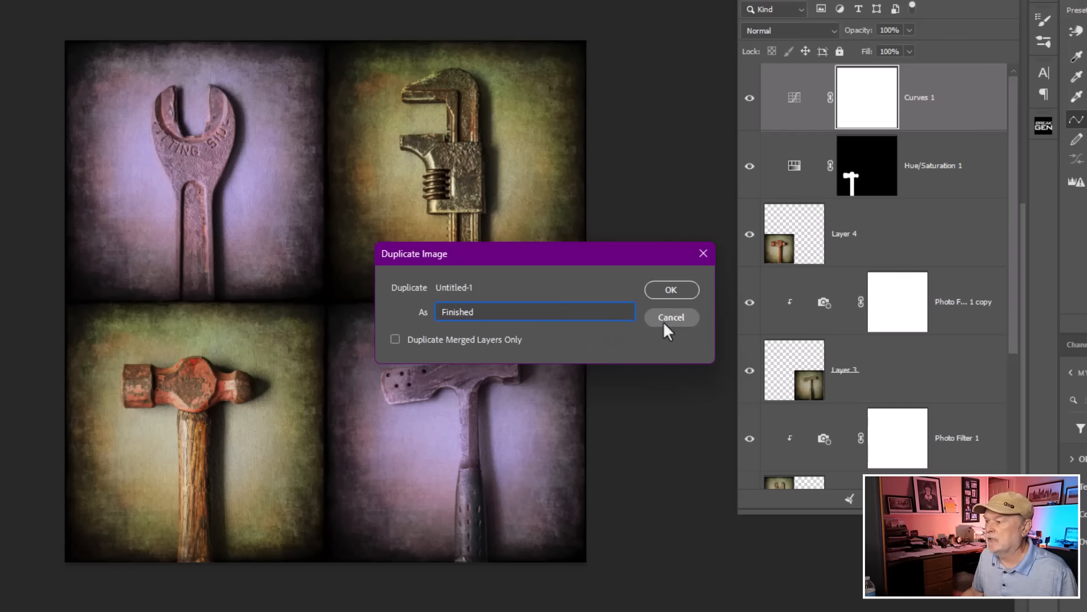
left_click(671, 289)
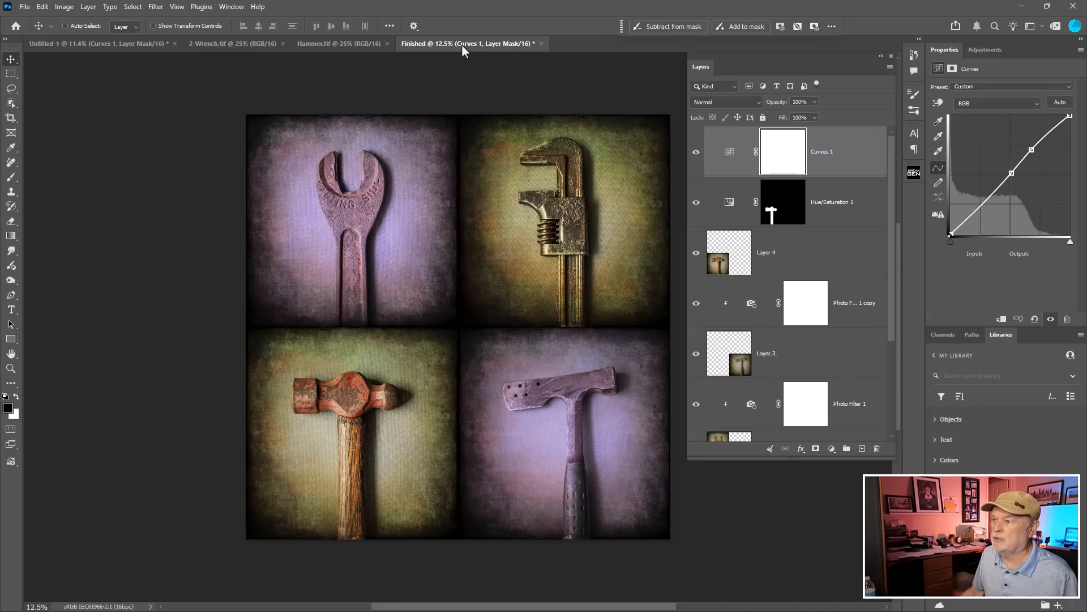
Close the Hammer.tif and 2-Wrench.tif source images.
left_click(346, 48)
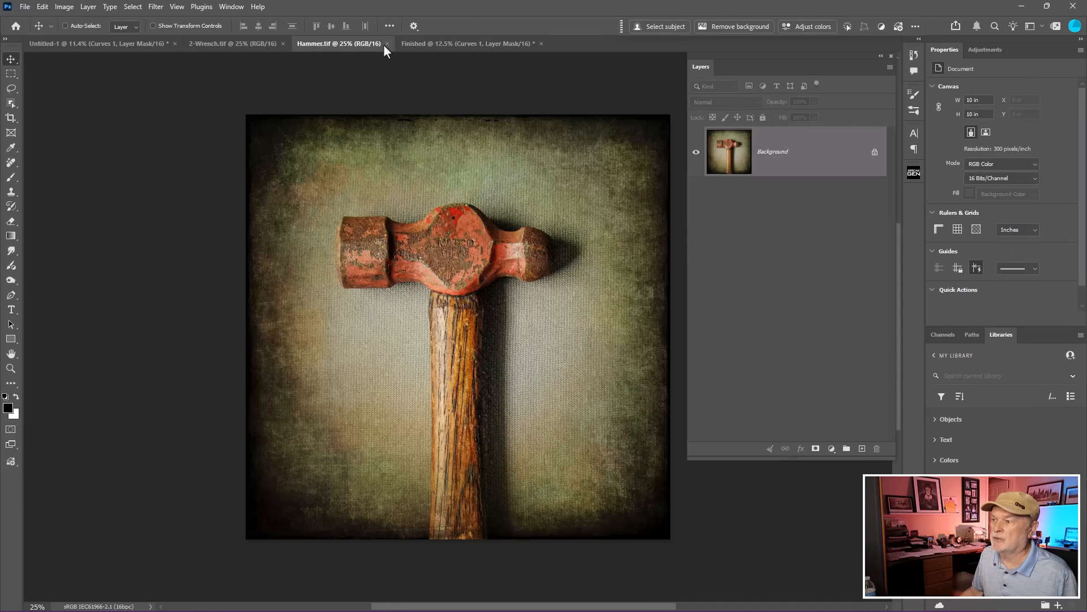
left_click(386, 44)
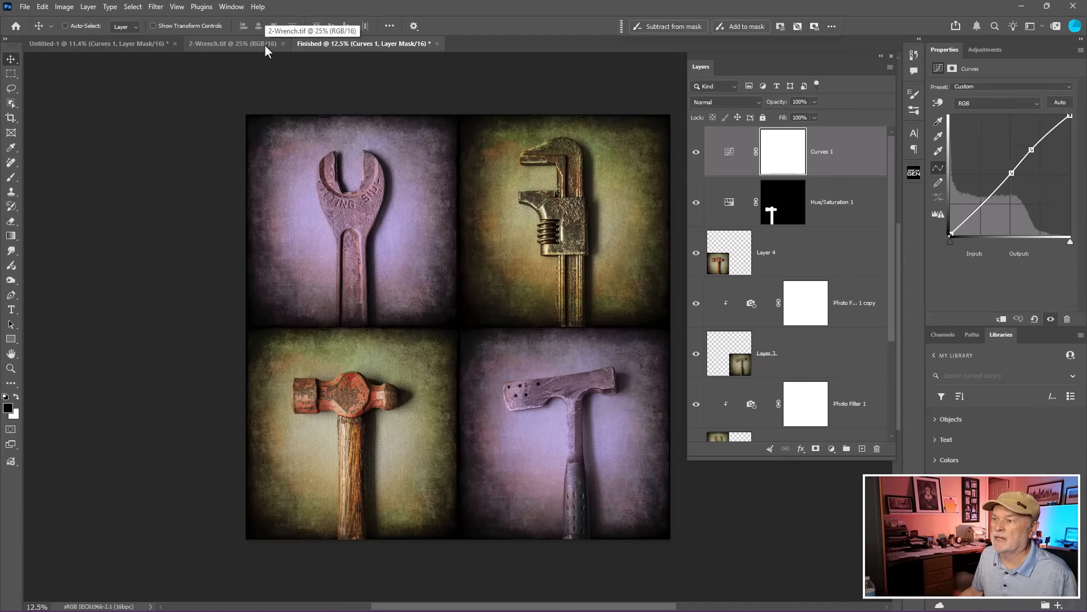
left_click(264, 44)
left_click(283, 44)
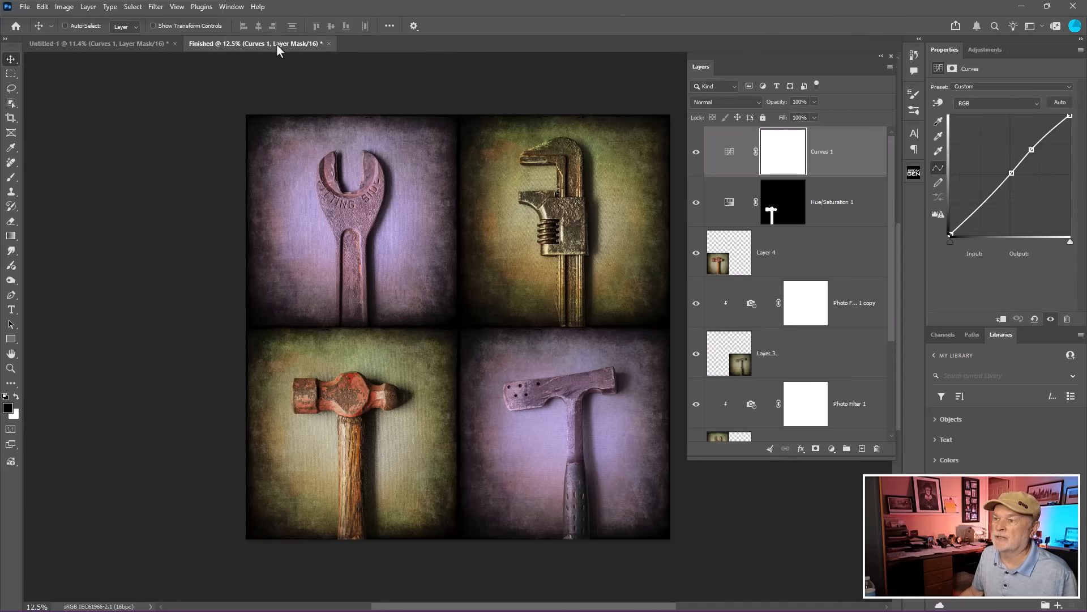
Compare the original with the Finished copy, and merge all layers of Finished, from Curves 1 down to Background, into one.
left_click(119, 48)
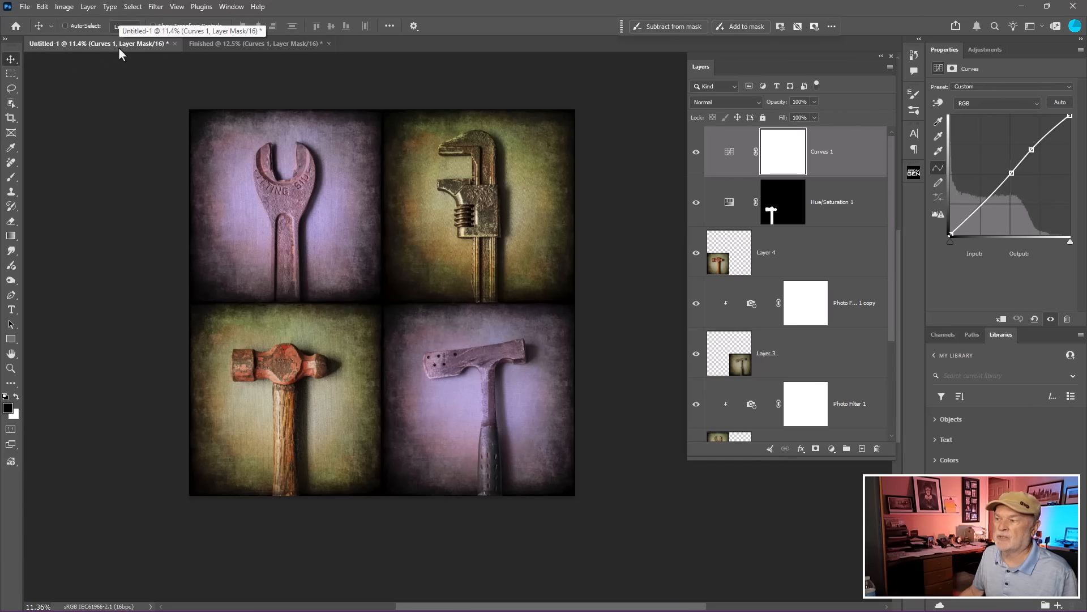
left_click(251, 43)
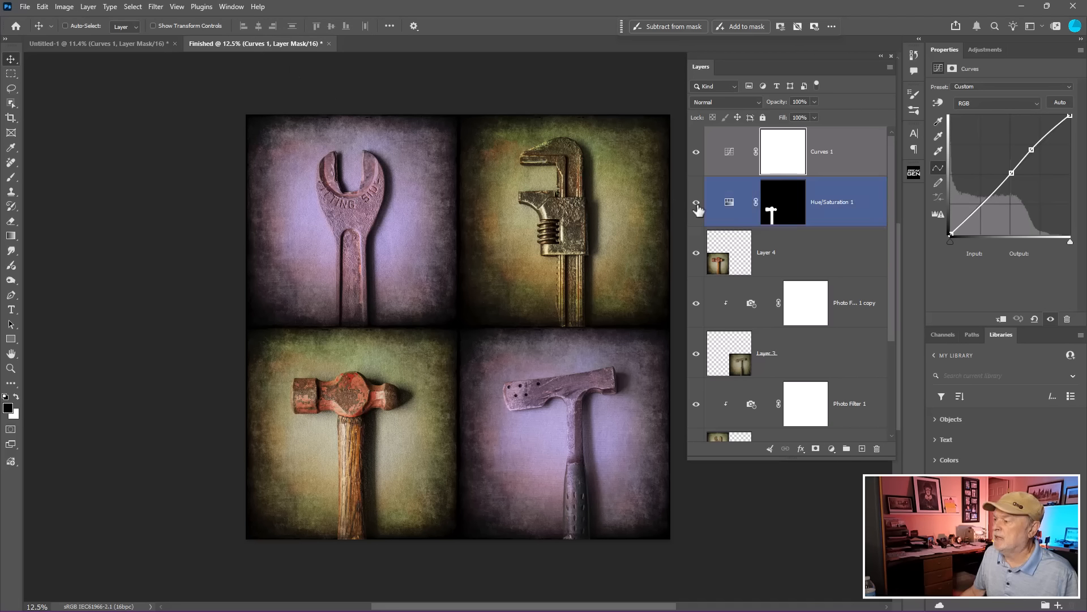
left_click_drag(892, 313, 895, 429)
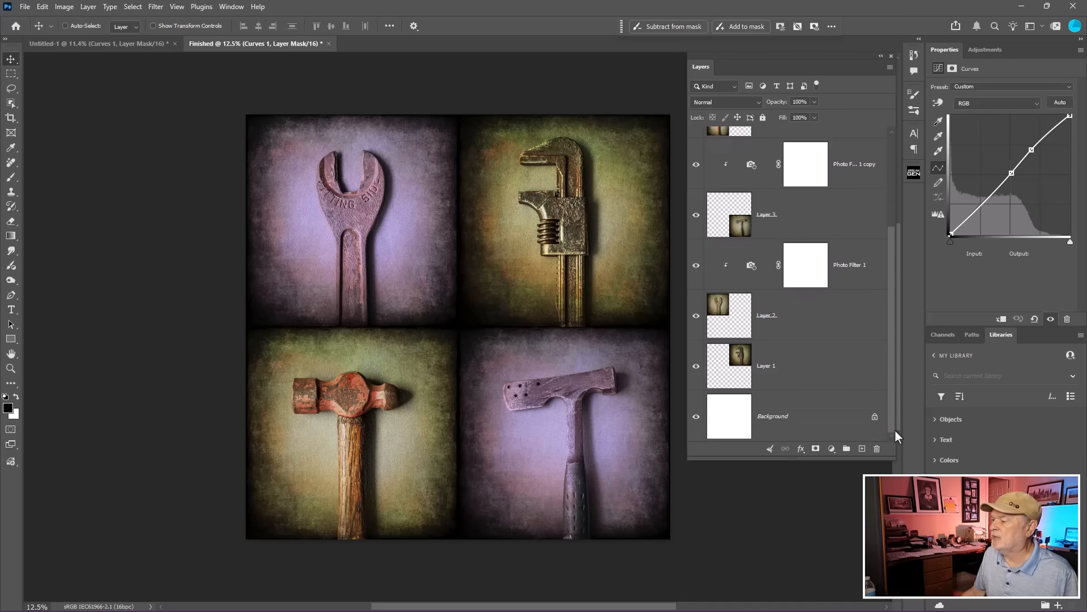
left_click(845, 442)
left_click_drag(890, 383, 890, 269)
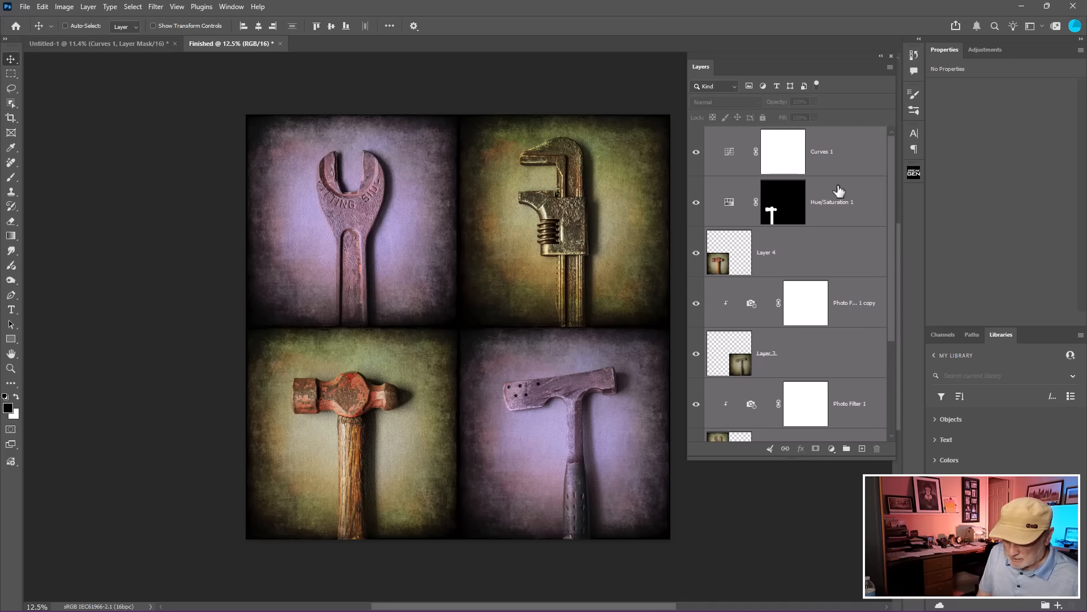
key("ctrl")
key("ctrl+shift+e")
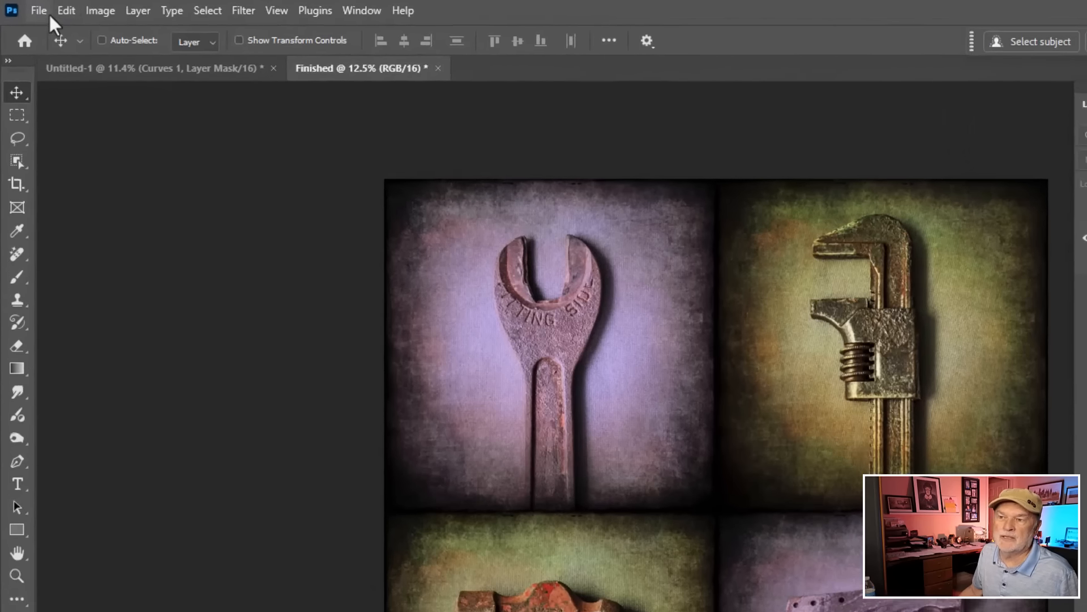
Save a copy of the flattened image as the JPEG Finished.jpg in the Finished Images folder, using the Baseline ("Standard") format option.
left_click(27, 7)
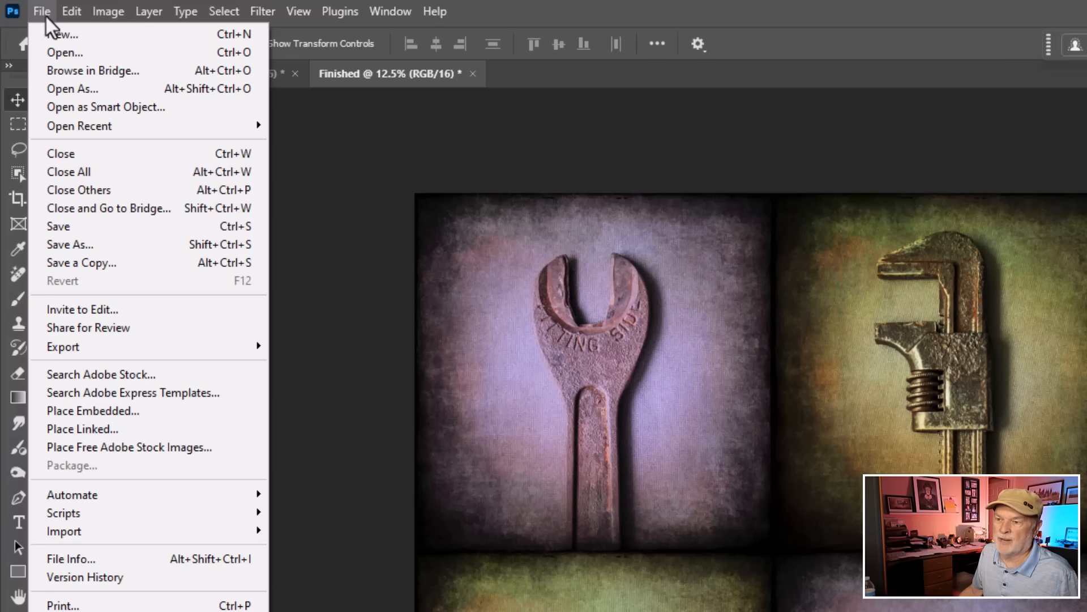
left_click(85, 262)
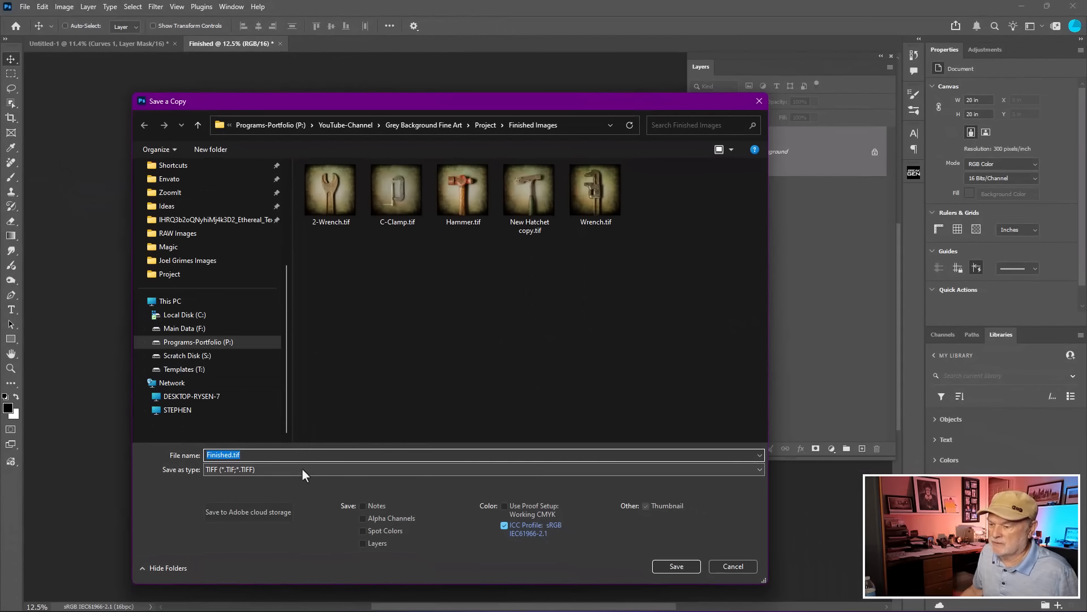
left_click(330, 510)
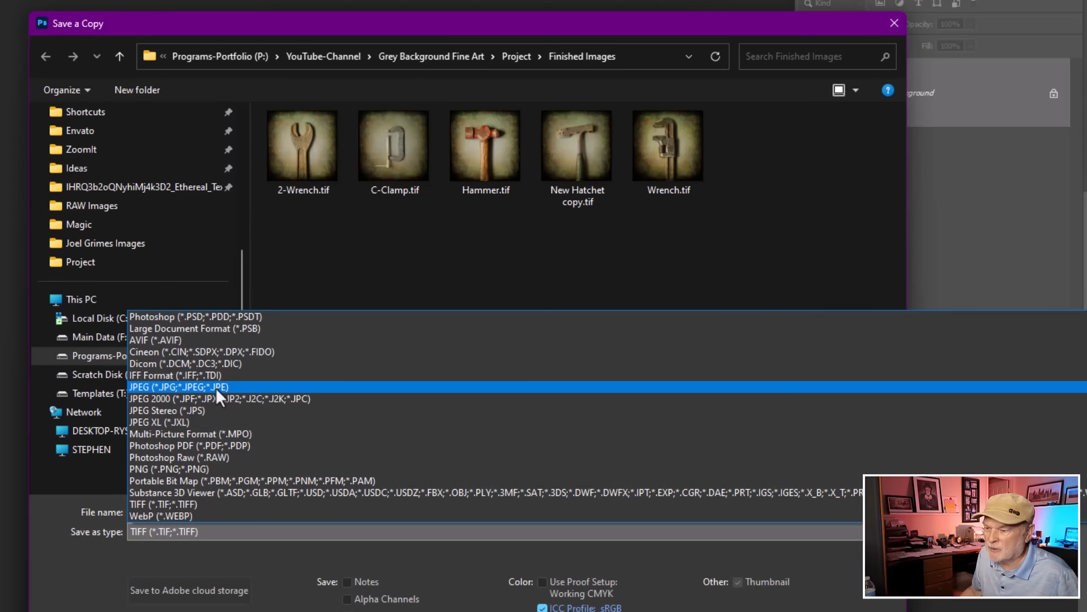
left_click(215, 387)
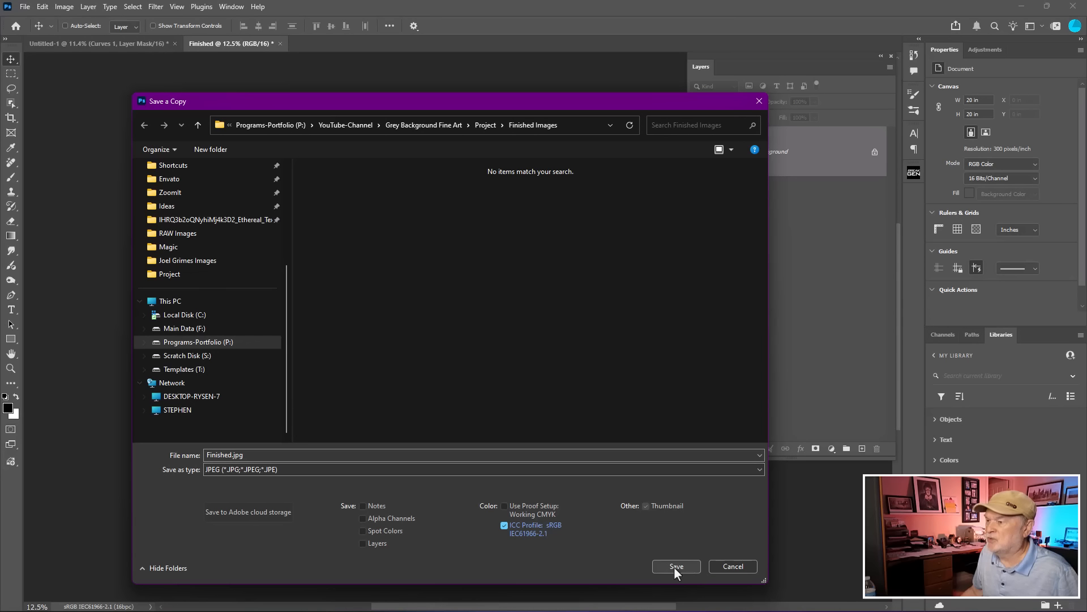
left_click(675, 565)
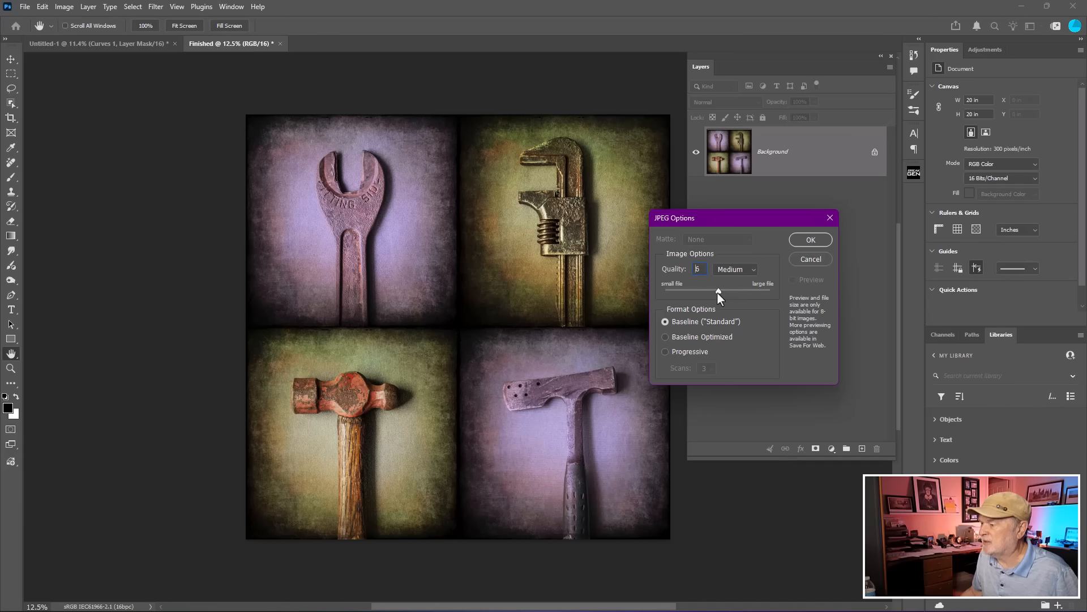
left_click(811, 241)
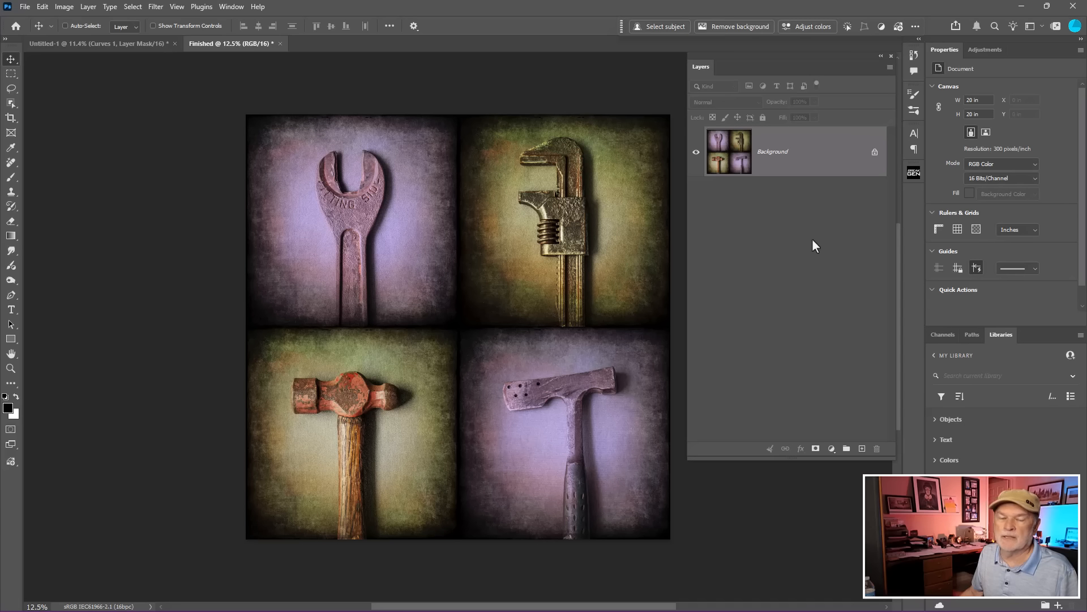
Open the saved Finished.jpg from the Finished Images folder.
key("ctrl")
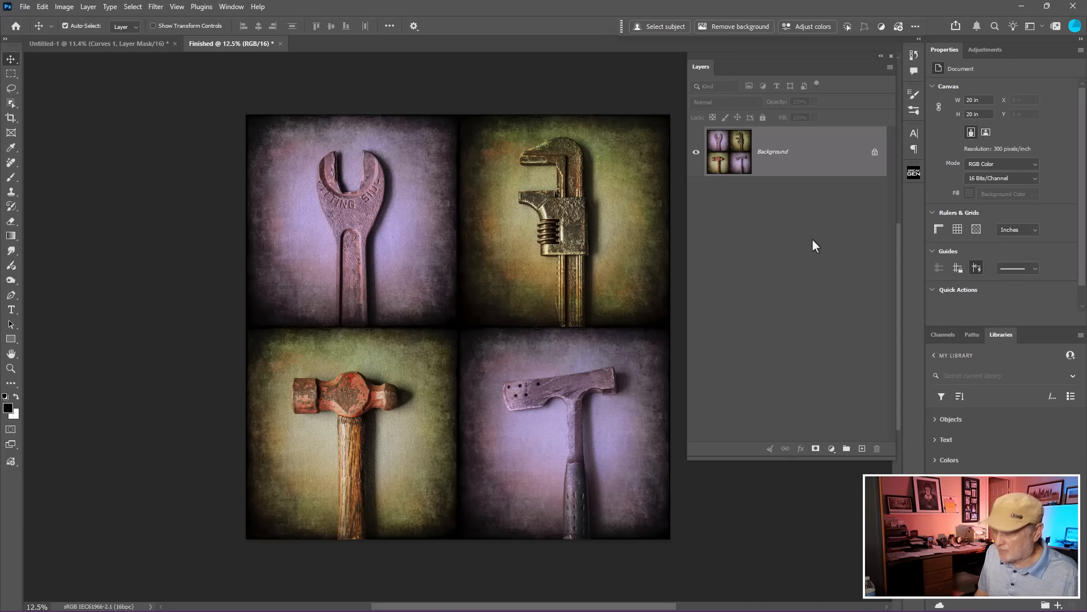
key("ctrl+o")
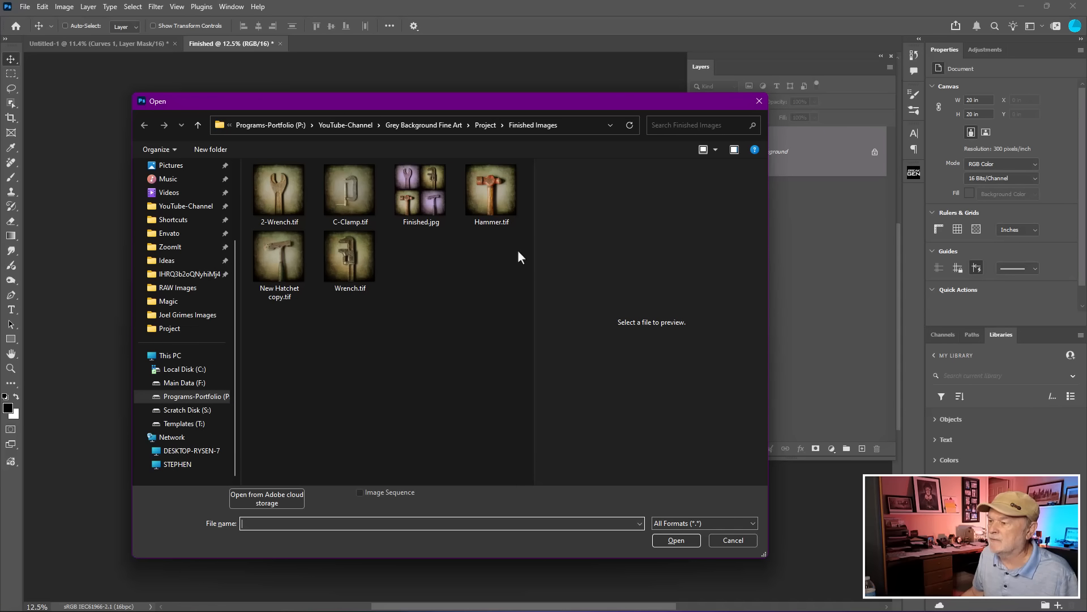
double_click(434, 212)
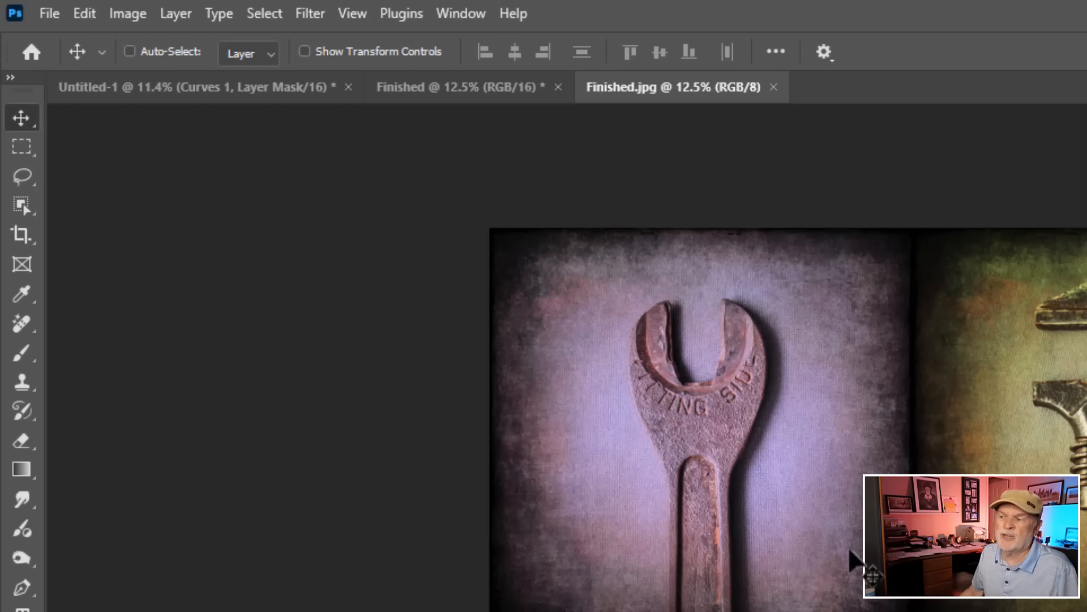
key("ctrl")
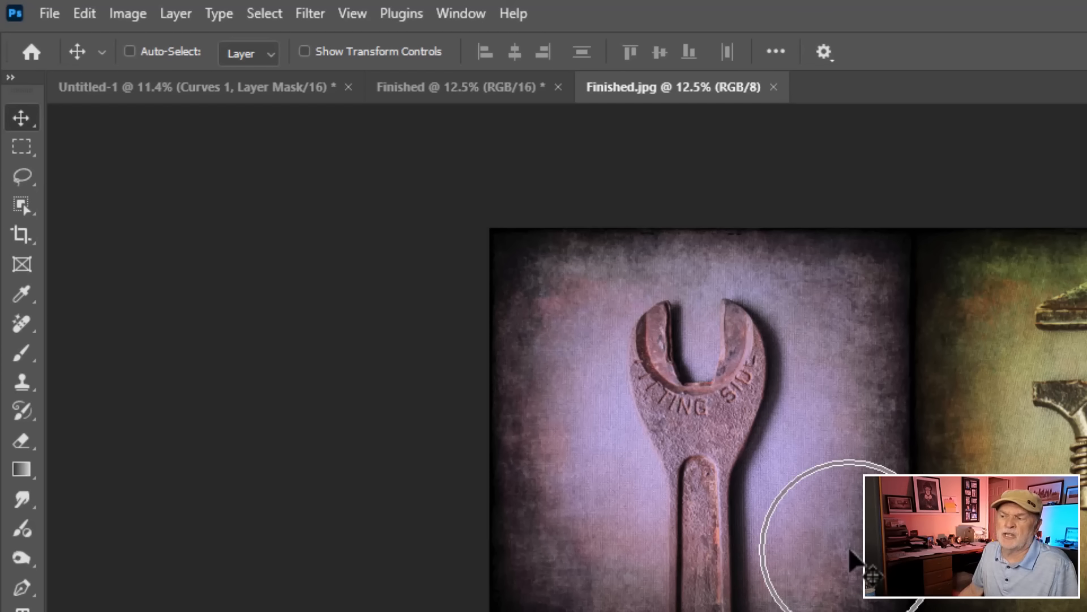